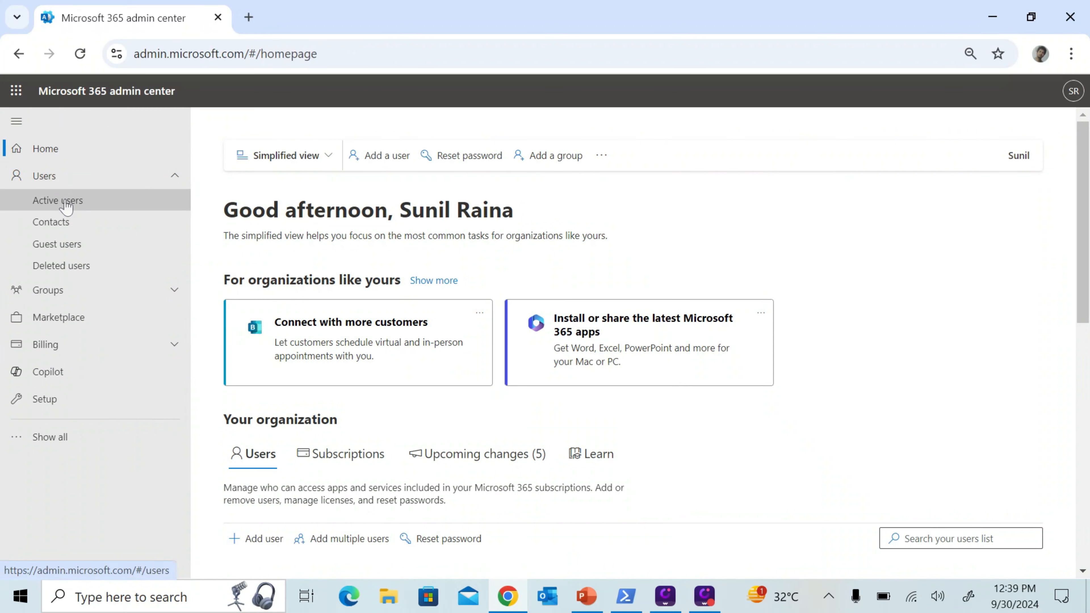
Step: Go to Active users and start the Add a user wizard
click(68, 210)
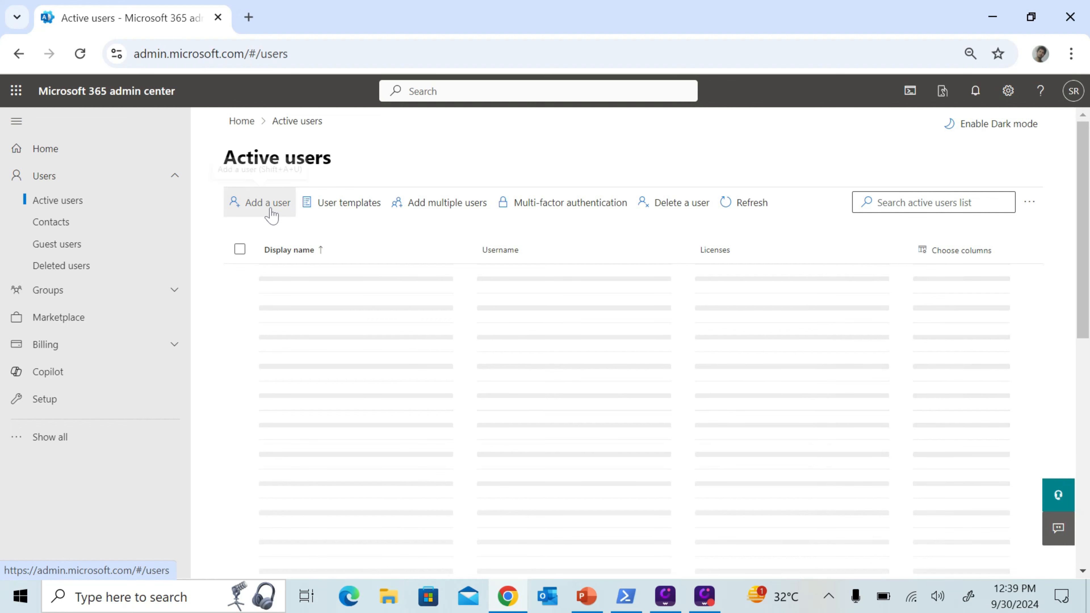
click(267, 203)
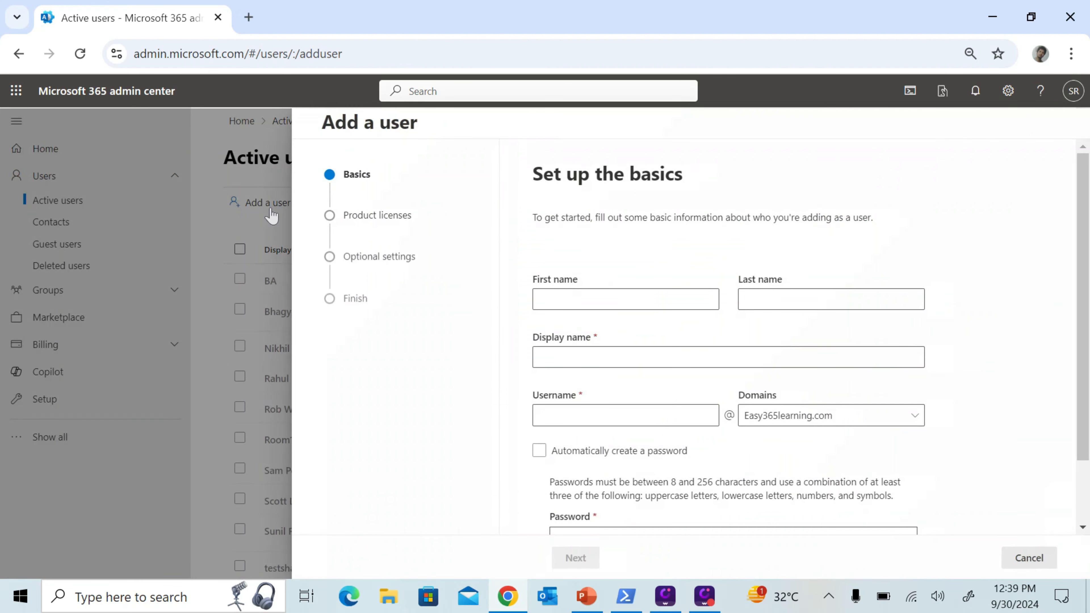
Step: Enter the new user's first and last name, fixing a typo in the last name
click(626, 299)
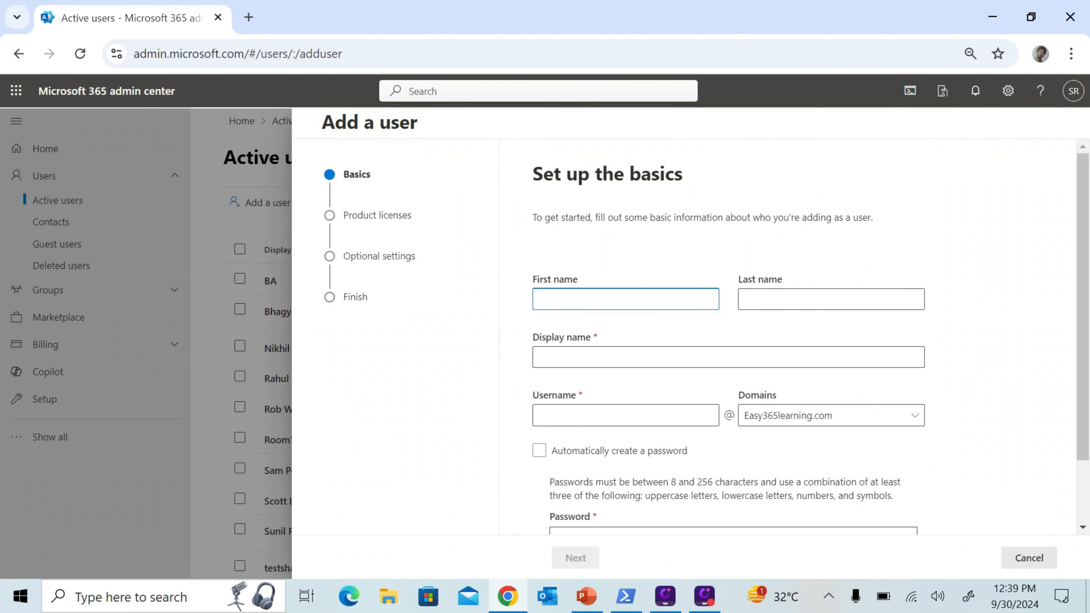
key(Tab)
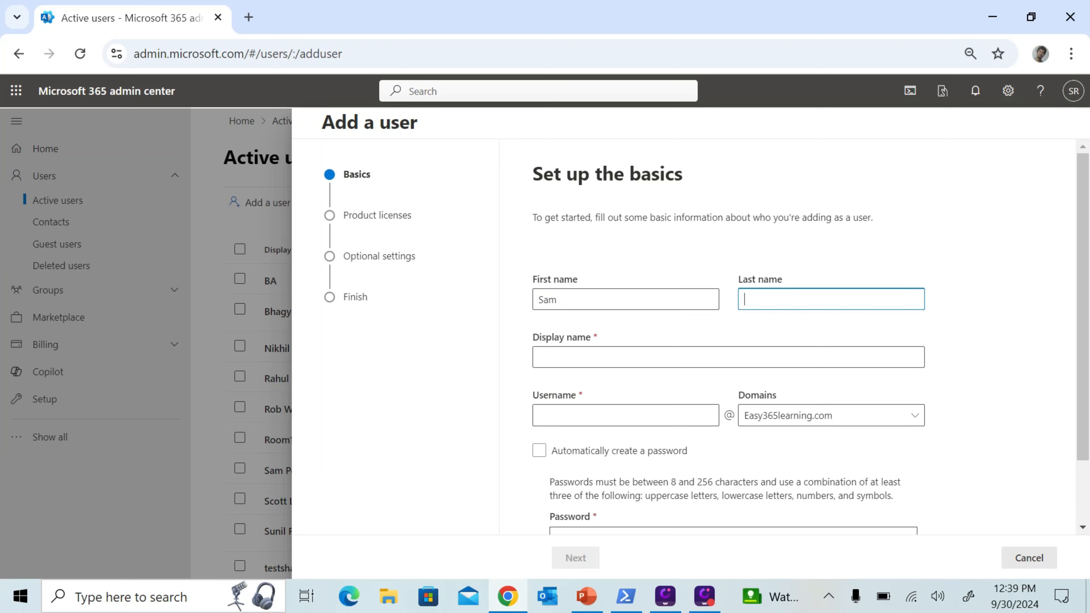
click(674, 352)
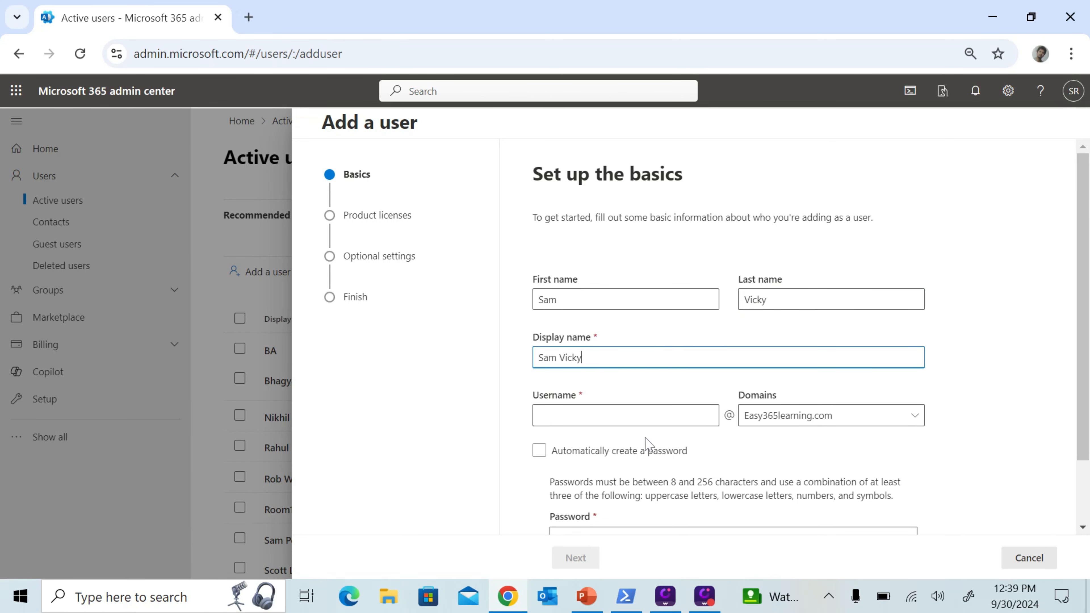
Step: Fill in an available username and a password for the new user
click(648, 418)
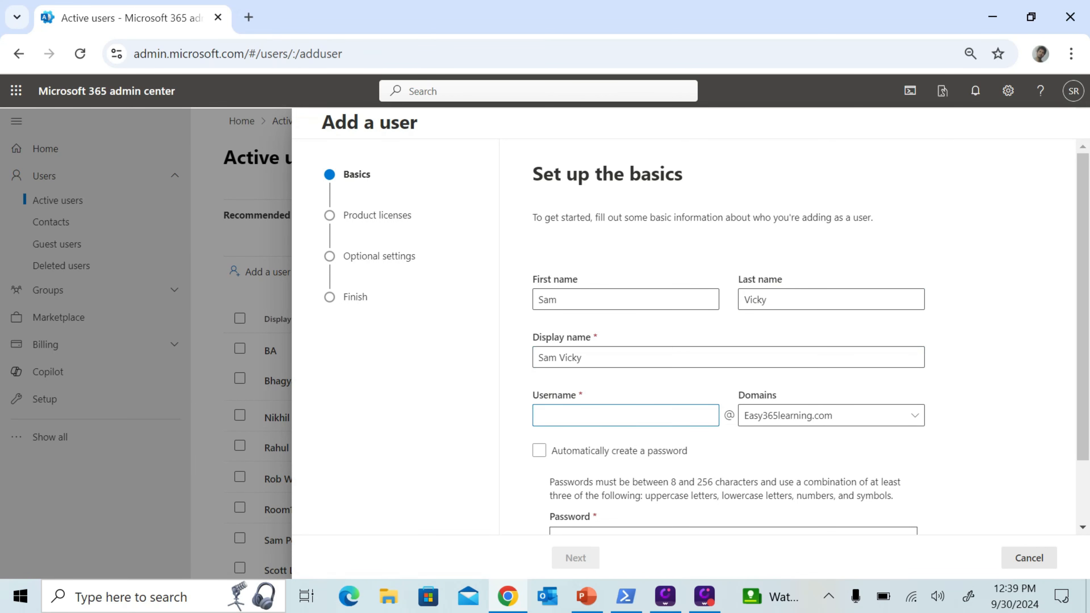
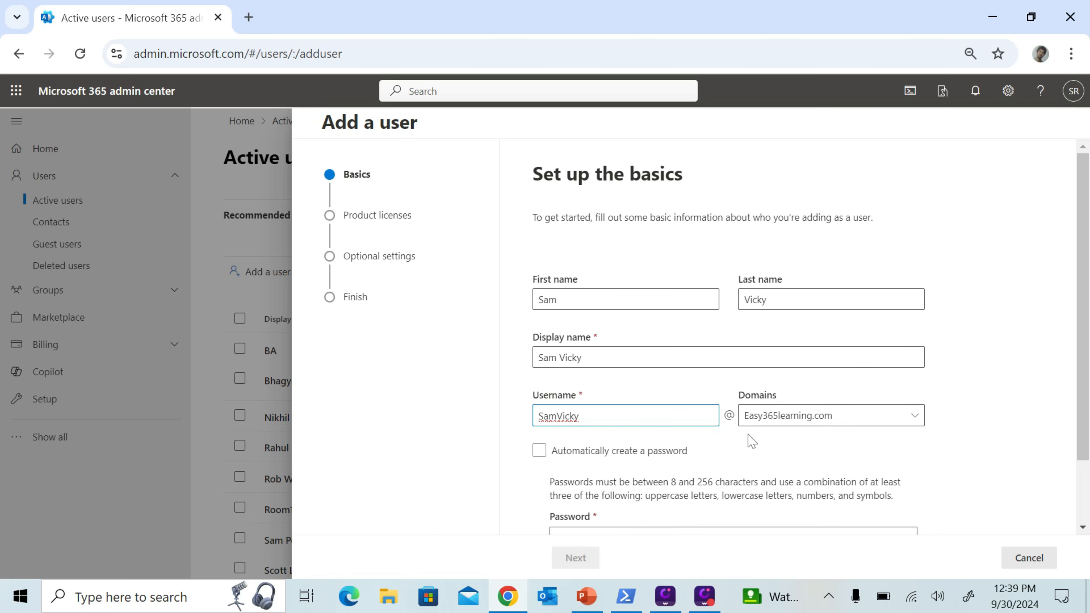
scroll(751, 440, down, 2)
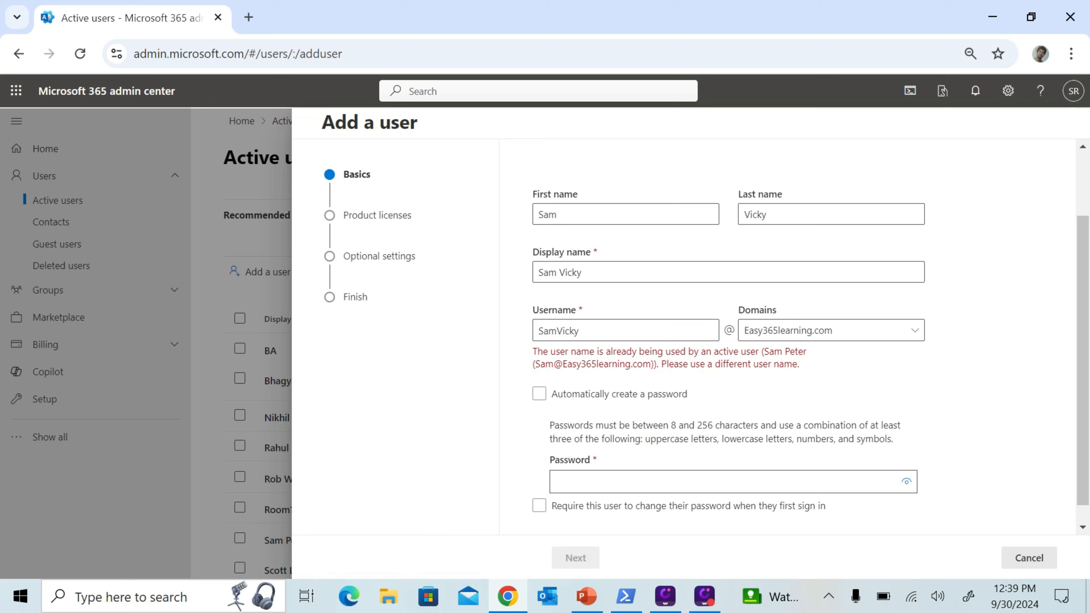
text(a)
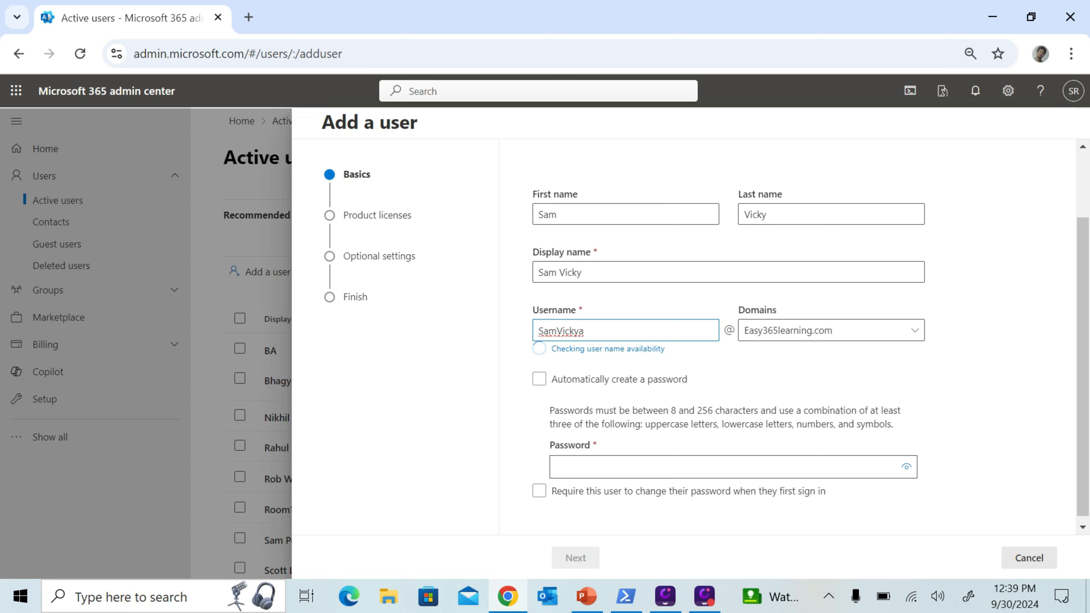
click(652, 463)
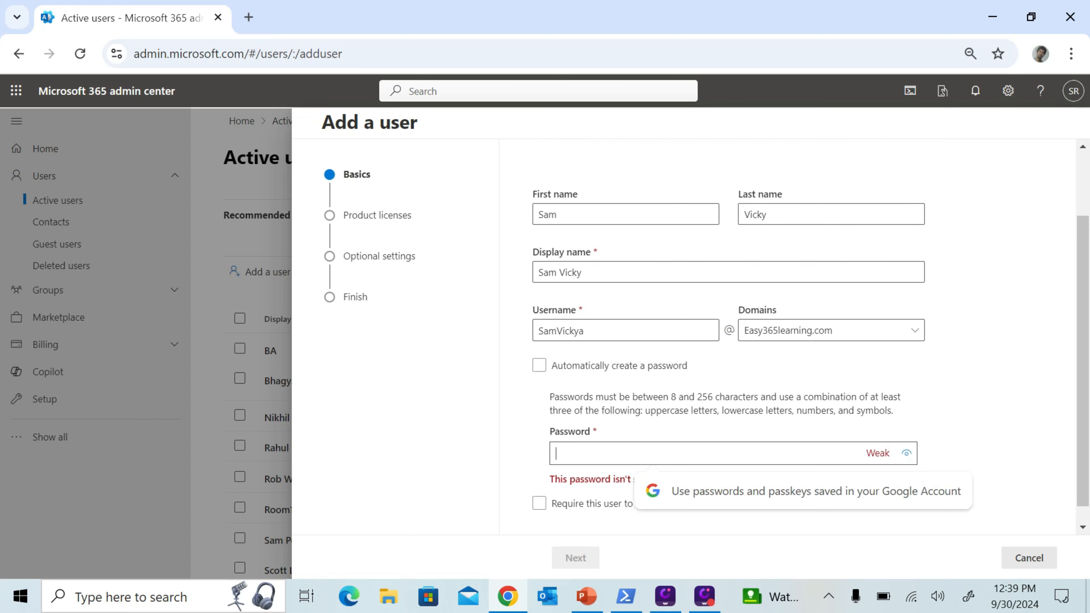
text(••••••••)
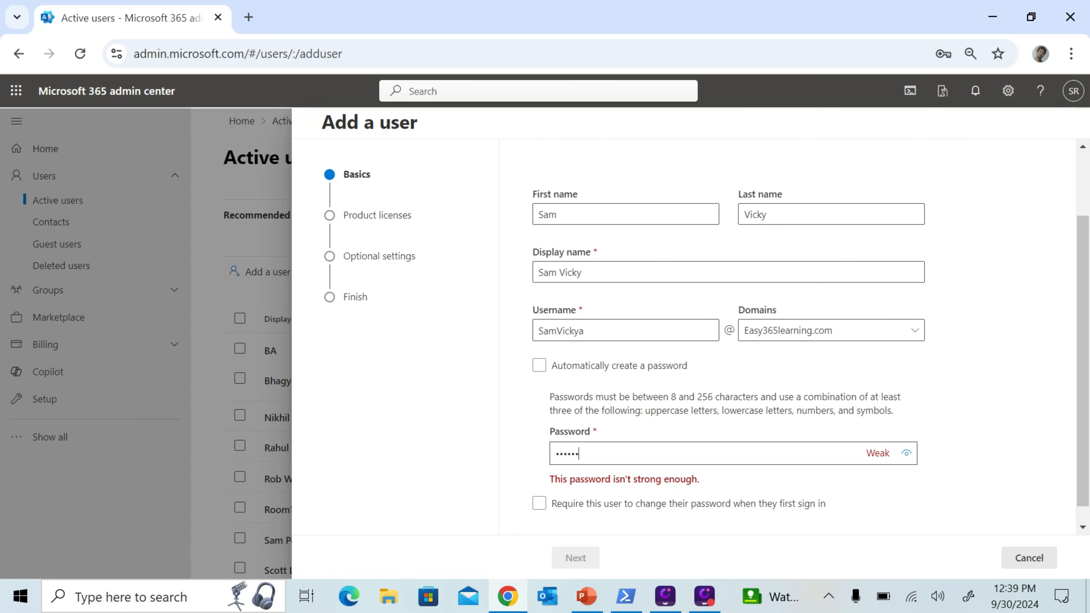
text(••)
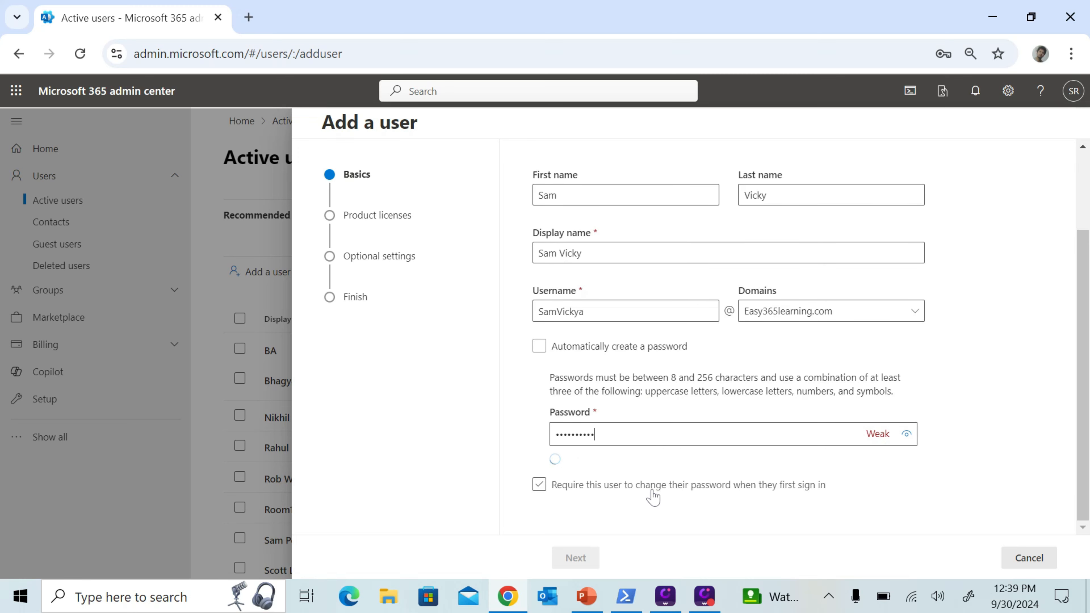
Step: Assign the Microsoft 365 E3 (no Teams) license and review its included apps
click(584, 557)
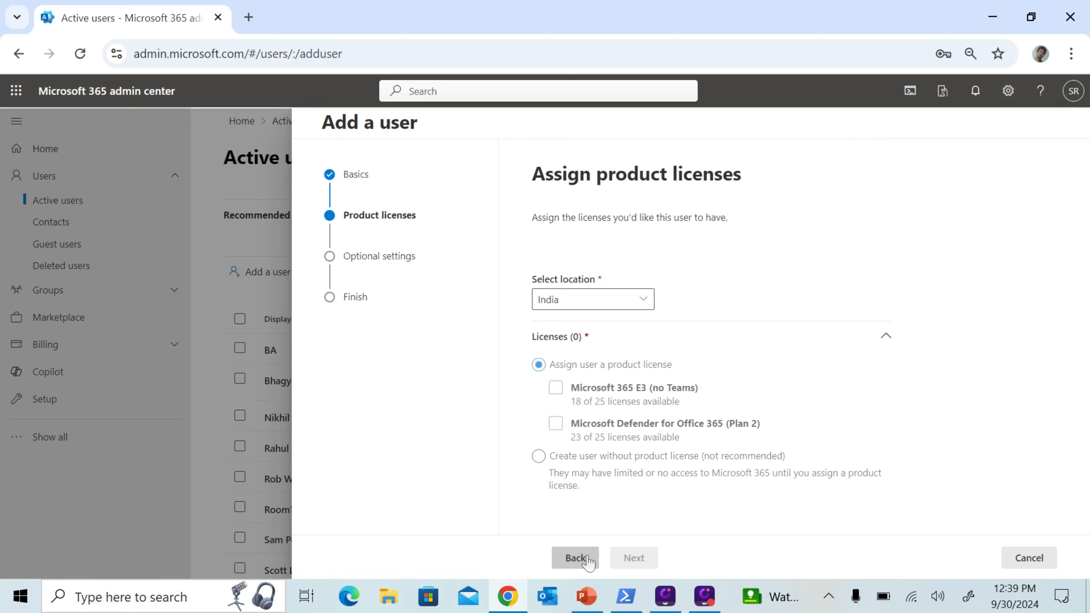
click(556, 393)
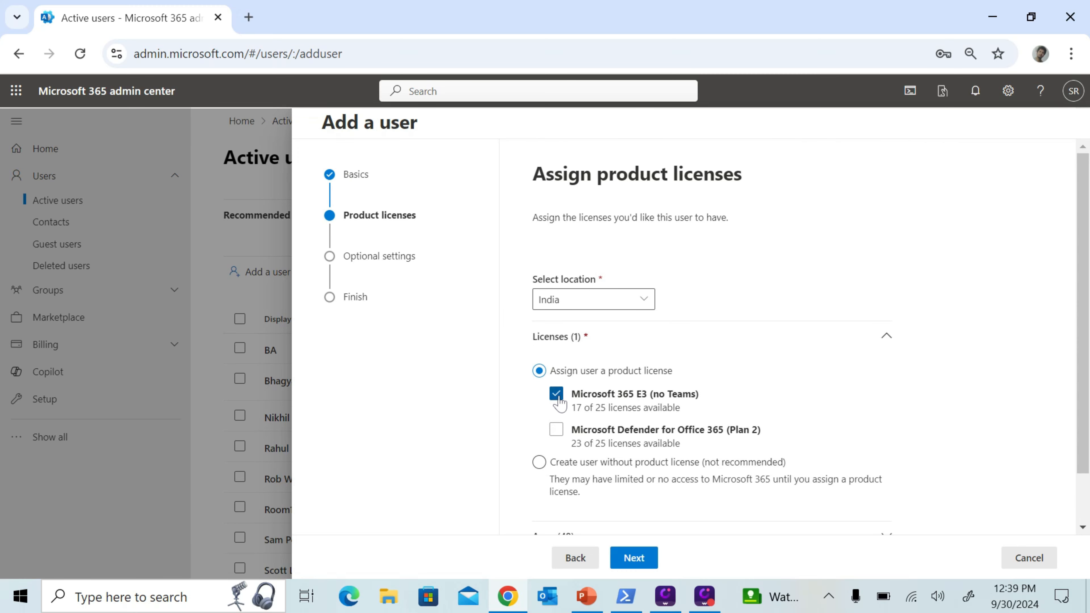
scroll(759, 405, down, 2)
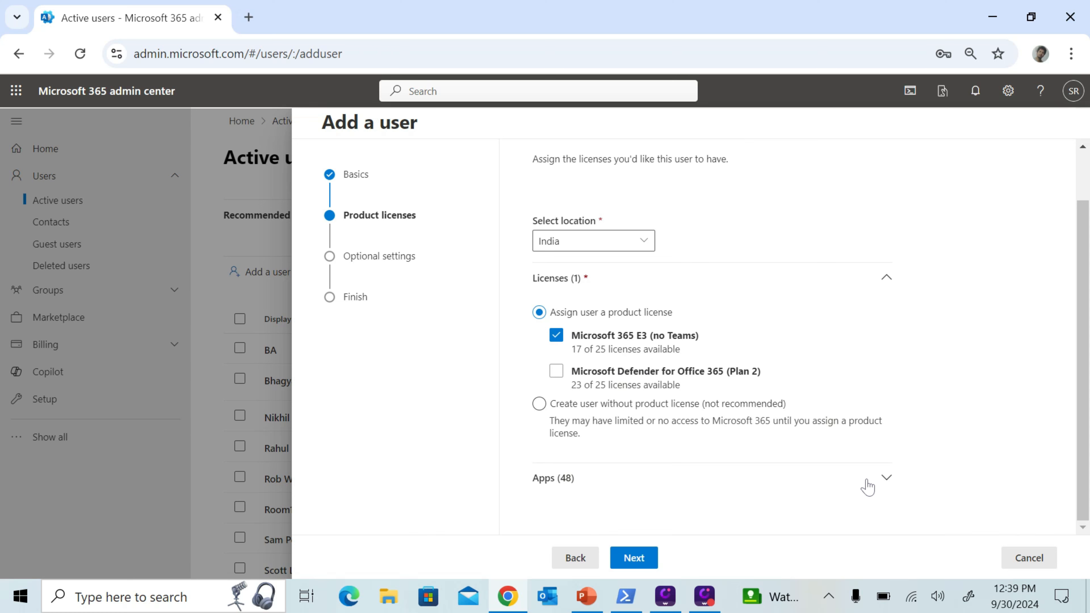
click(886, 478)
scroll(759, 419, down, 1)
scroll(686, 414, down, 10)
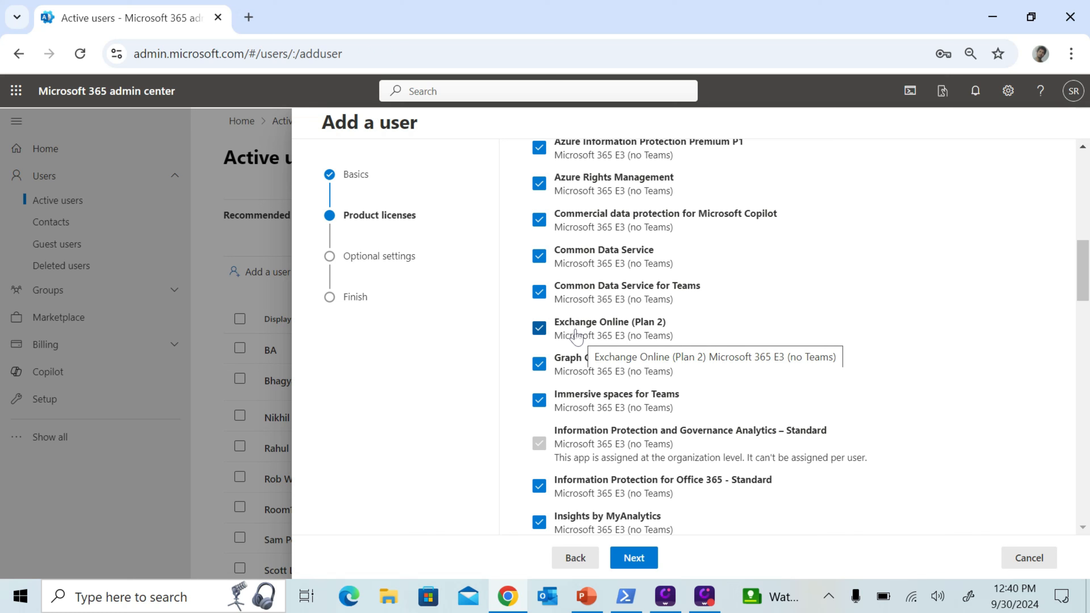
Step: Skip optional settings, finish adding the user and close the confirmation
click(634, 558)
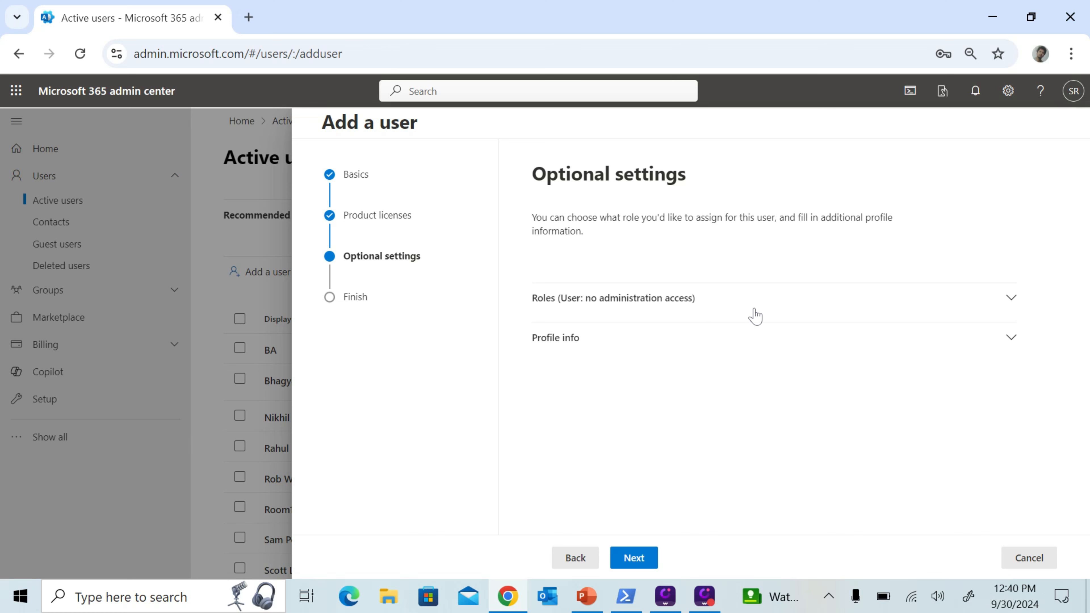
click(646, 564)
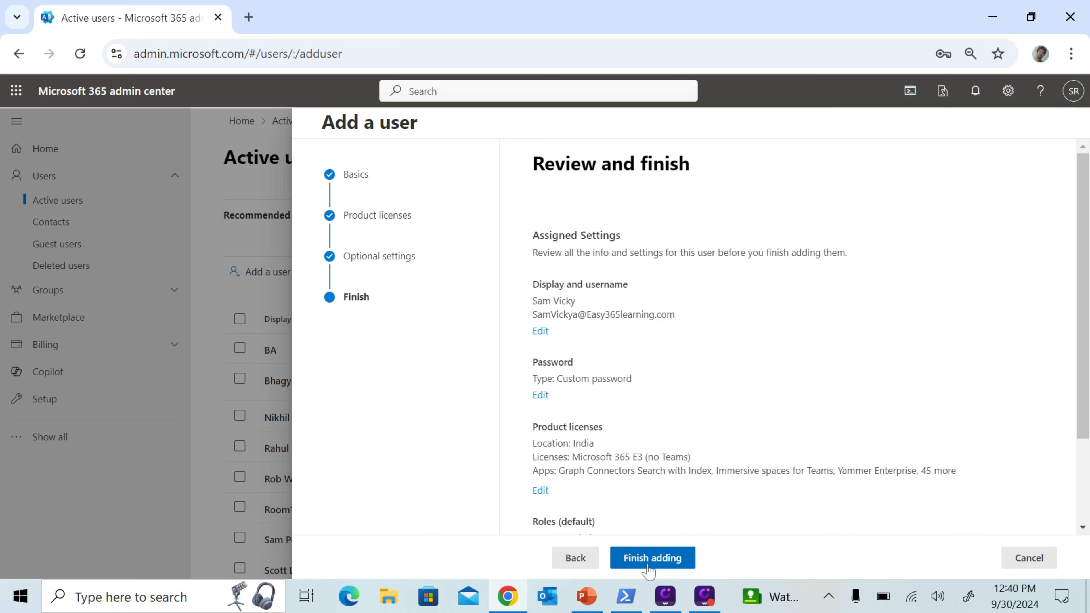
click(647, 564)
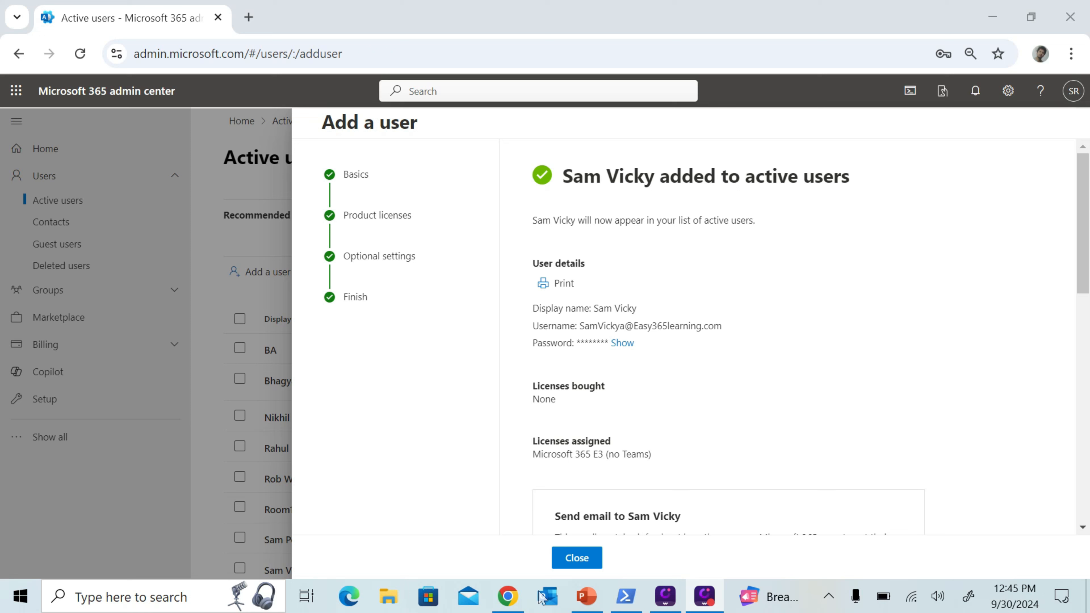
click(594, 558)
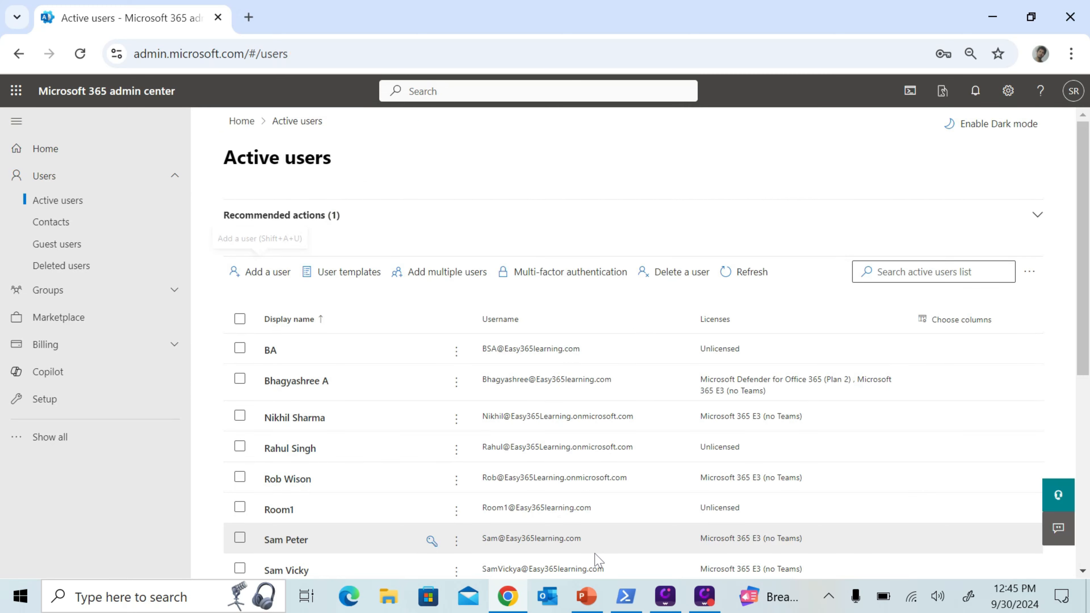
Step: Add shared mailbox Testsharemailbox2 from the Shared mailboxes page and dismiss the confirmation
click(65, 292)
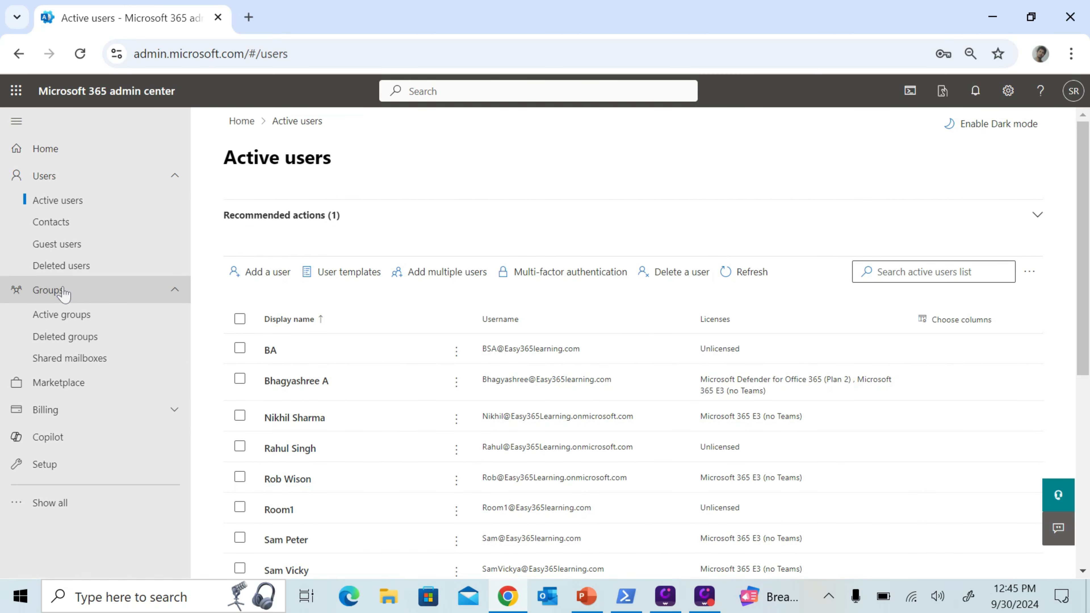
click(92, 360)
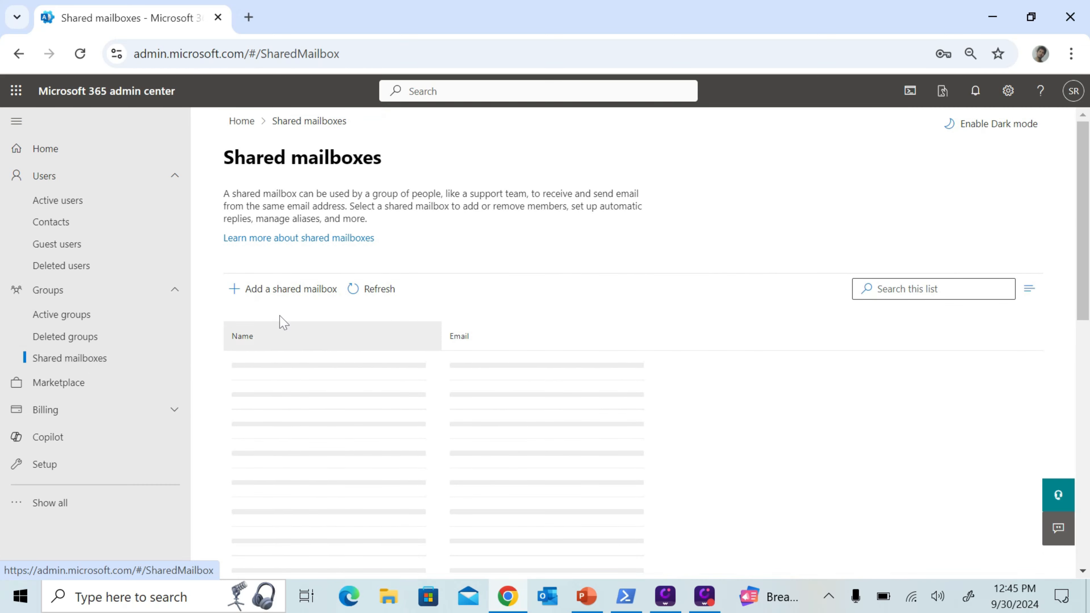
click(273, 299)
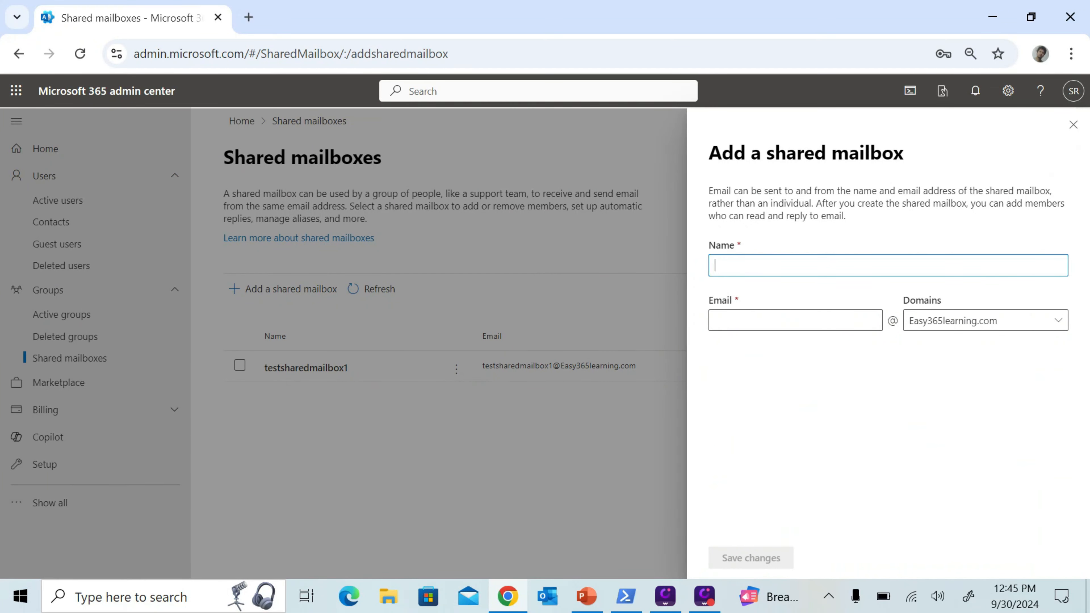
text(Testsharemailbox2)
key(ctrl+a)
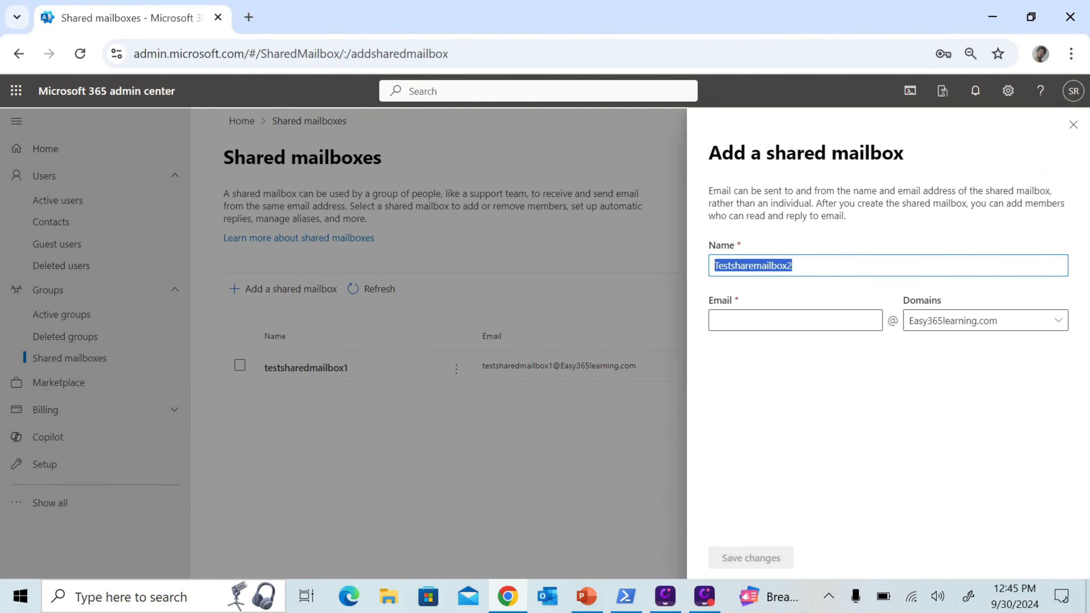
click(768, 318)
click(751, 558)
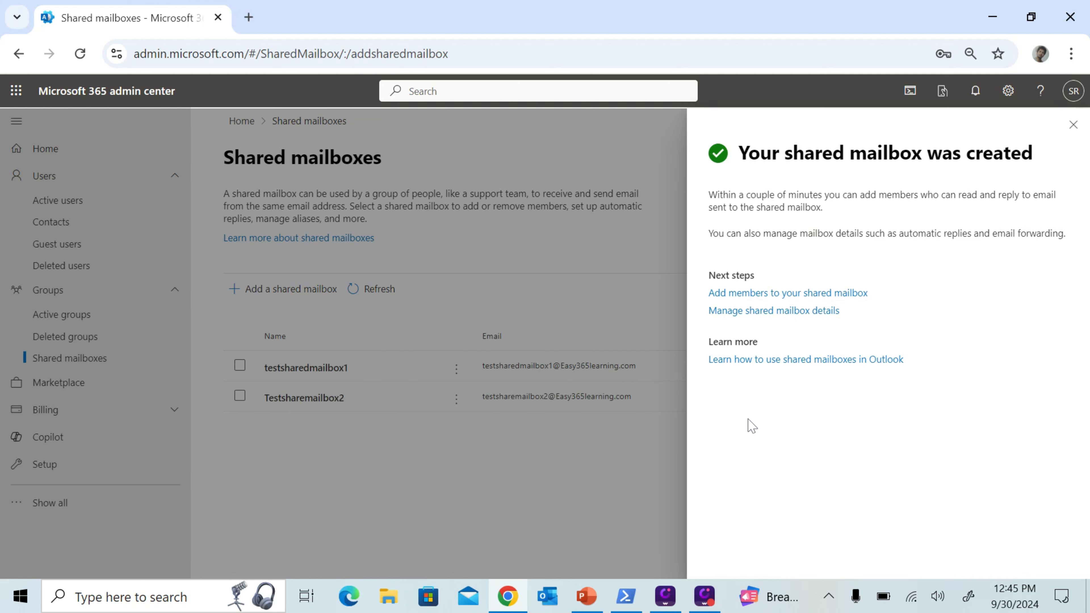
click(1073, 125)
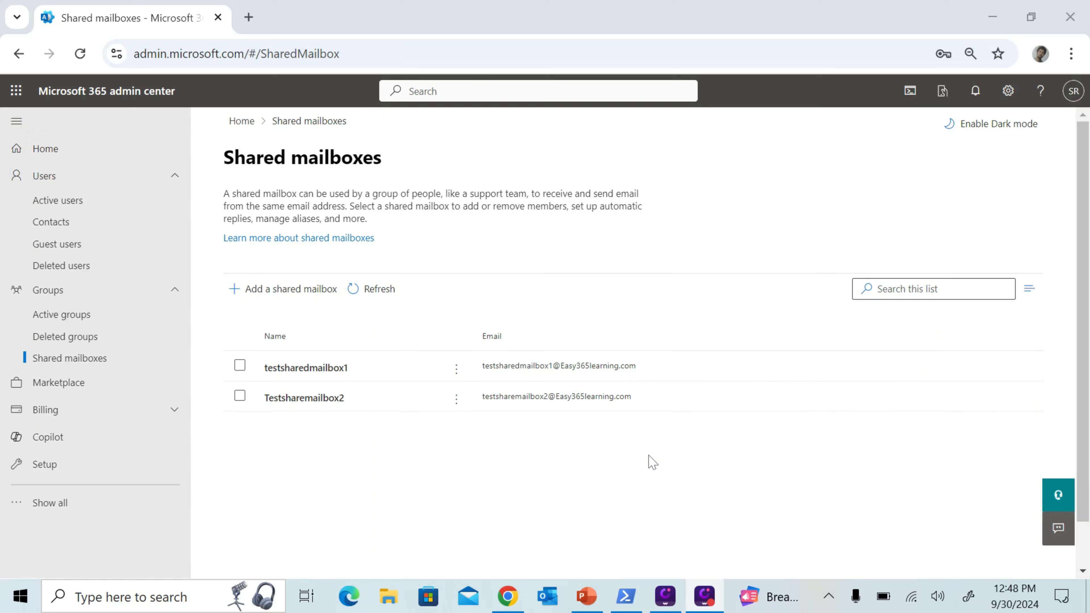
Step: Open Testsharemailbox2 and add the searched user to its Read and manage permissions
click(305, 400)
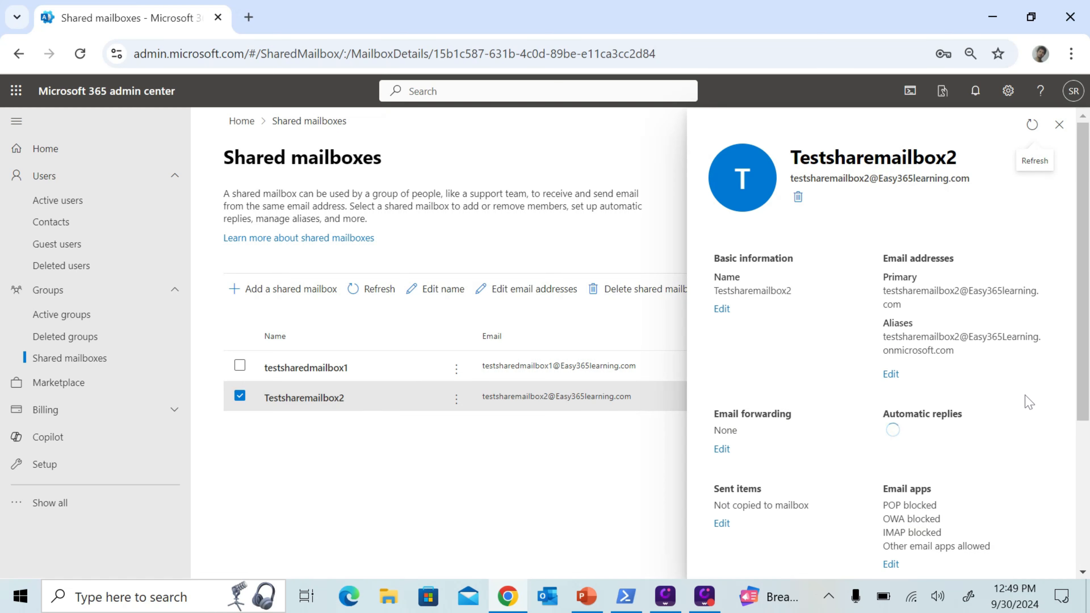
scroll(1025, 399, down, 4)
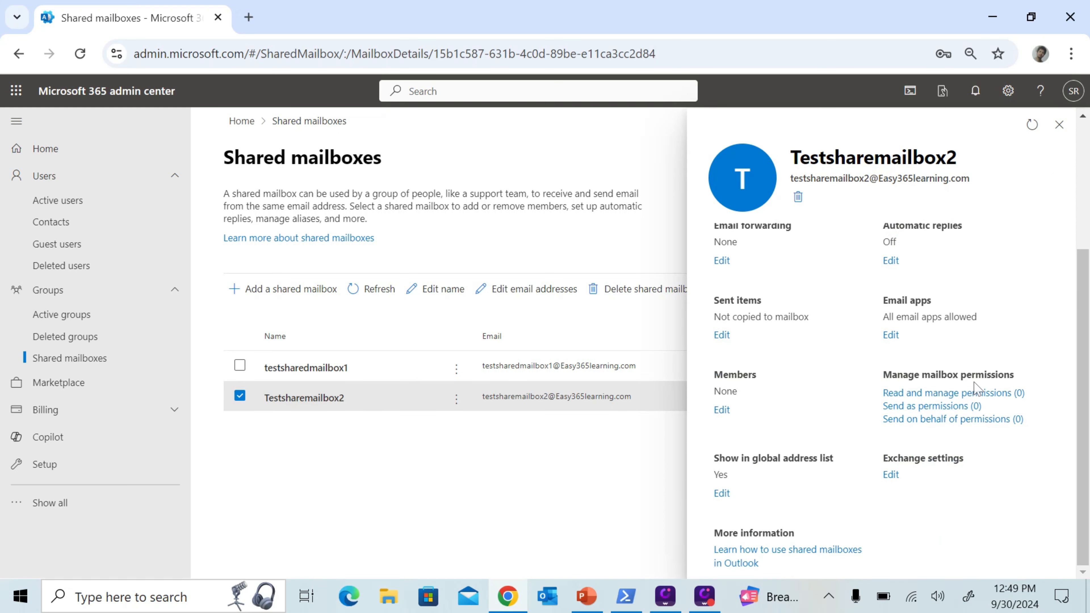
click(937, 393)
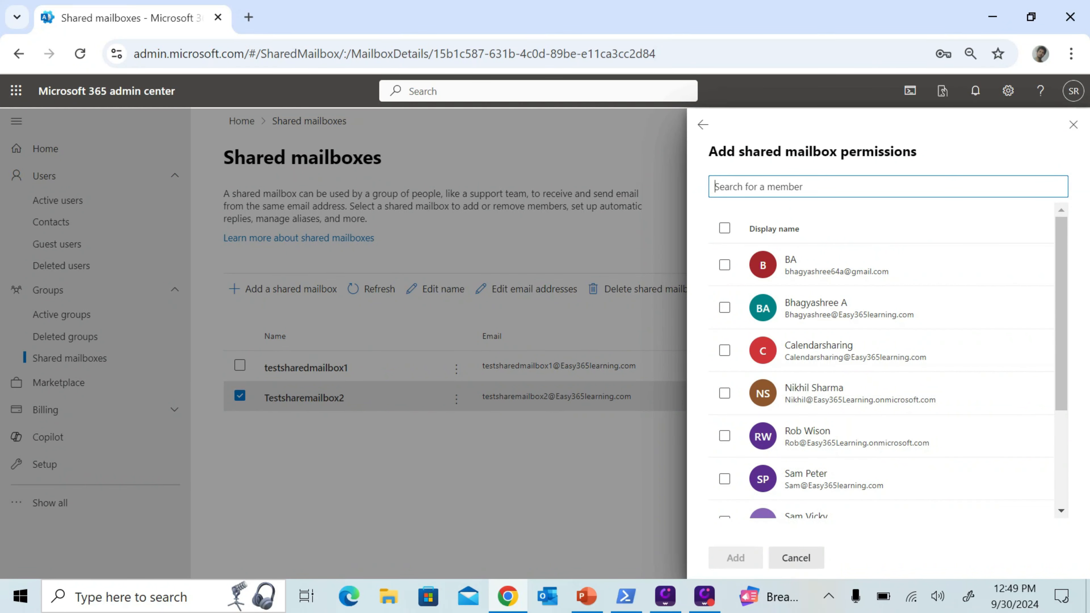
text(sunil)
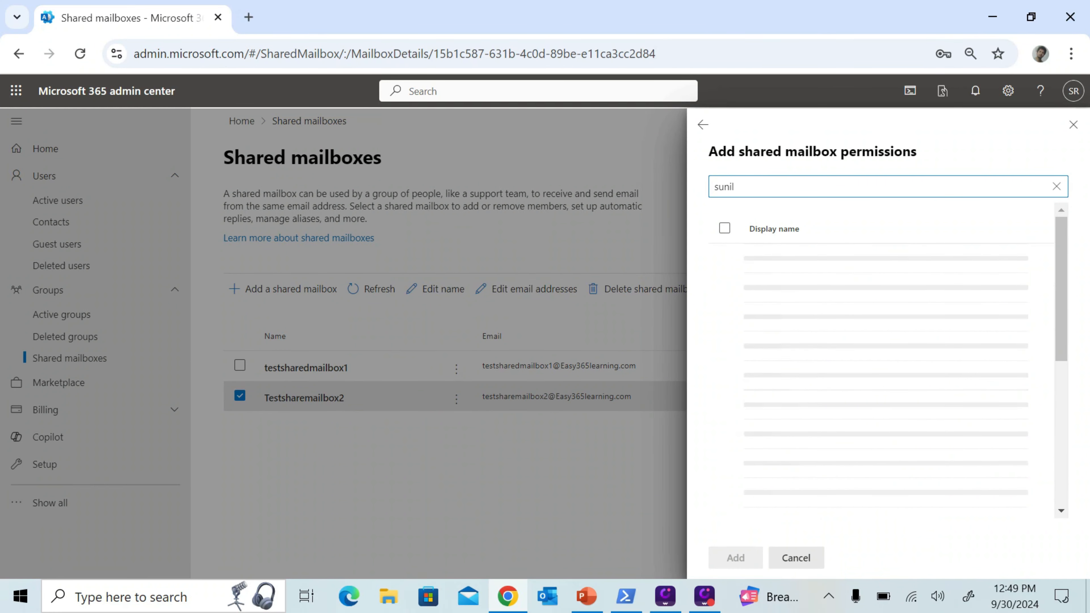
click(726, 267)
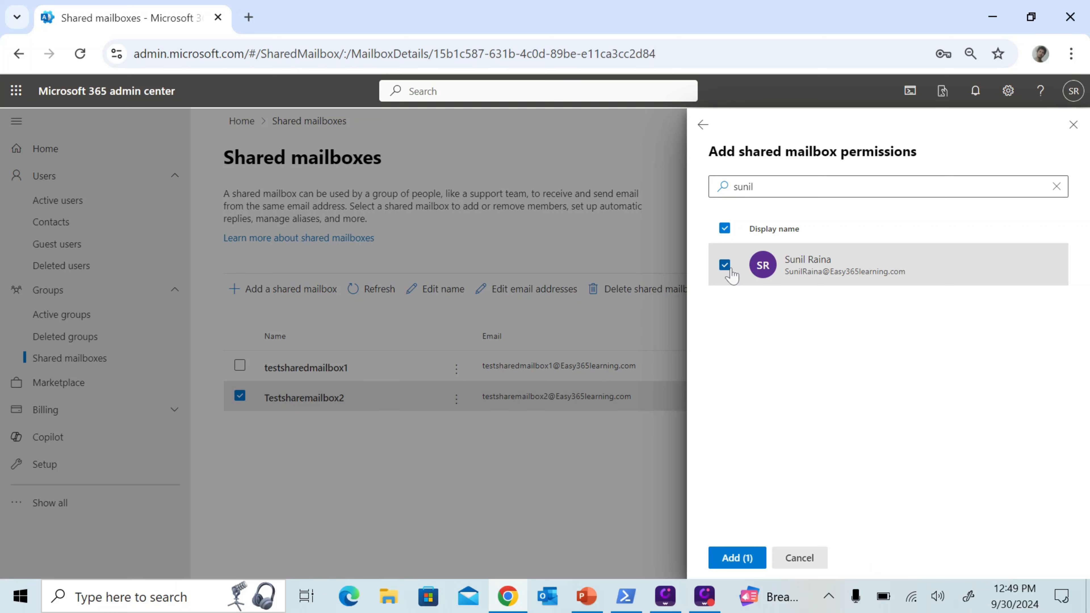
click(739, 557)
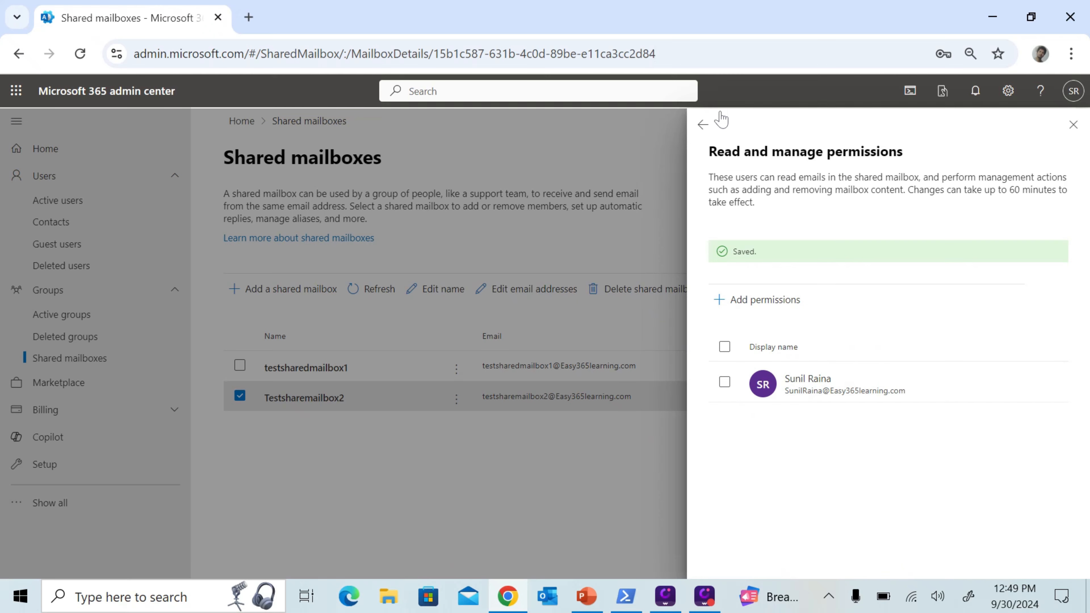
click(703, 125)
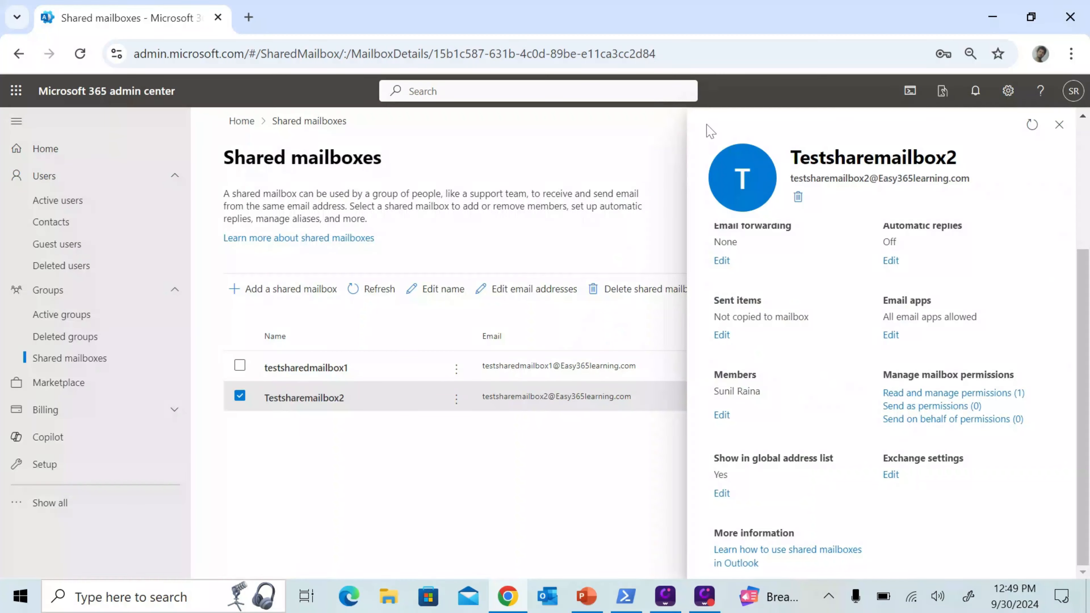
Step: Add the same user to Testsharemailbox2's Send as permissions
click(900, 408)
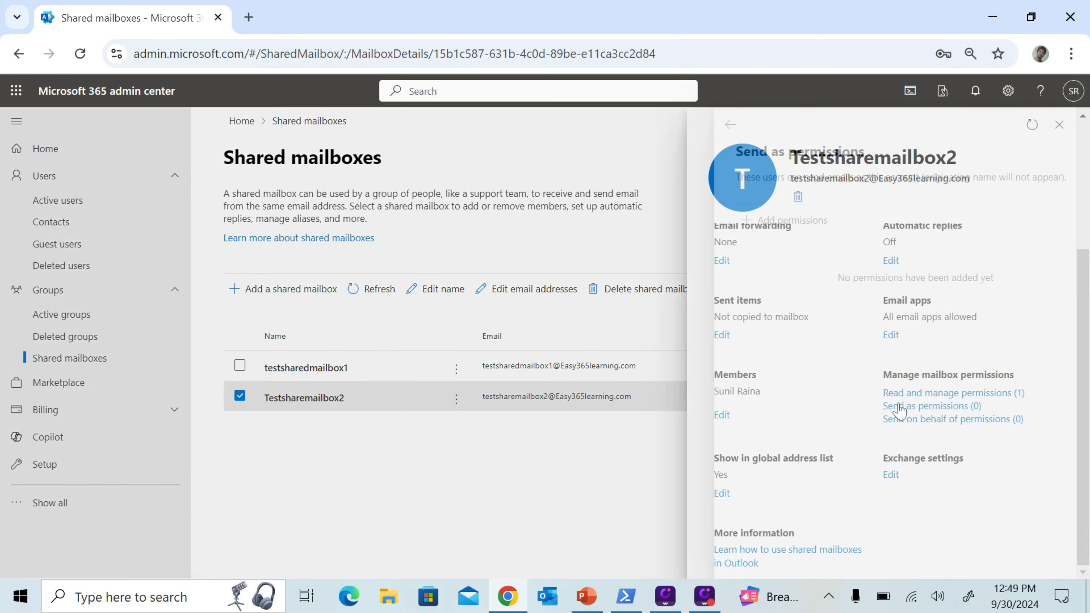
click(730, 220)
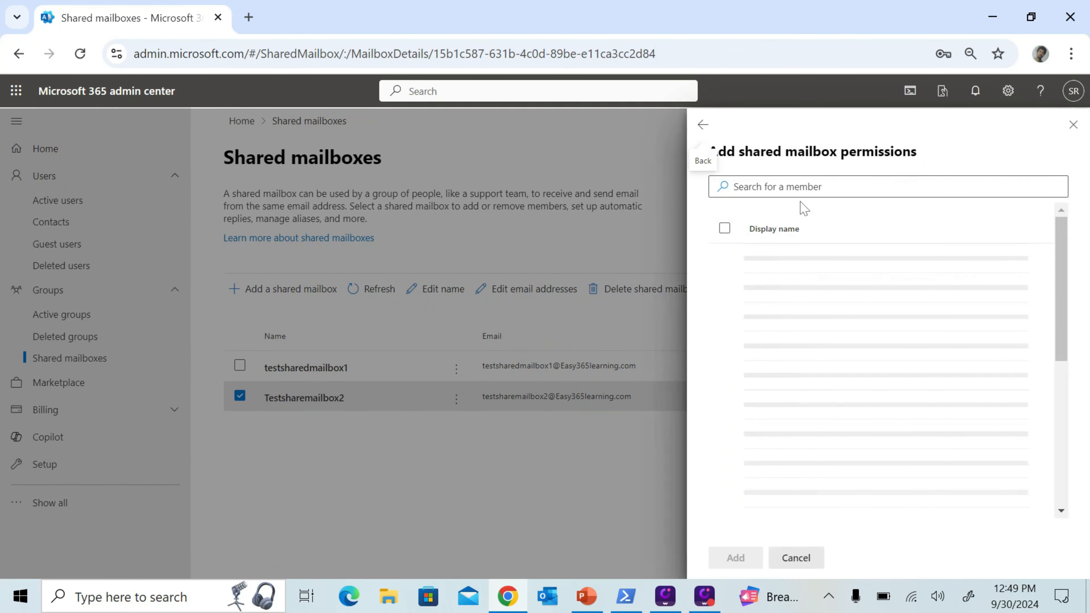
text(sunil)
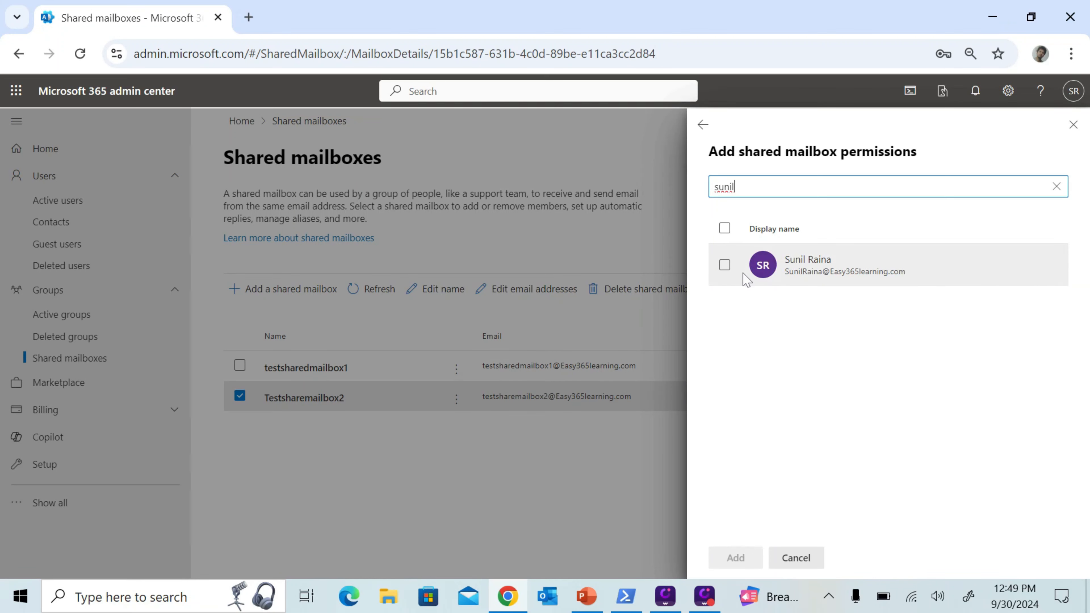
click(742, 275)
click(730, 564)
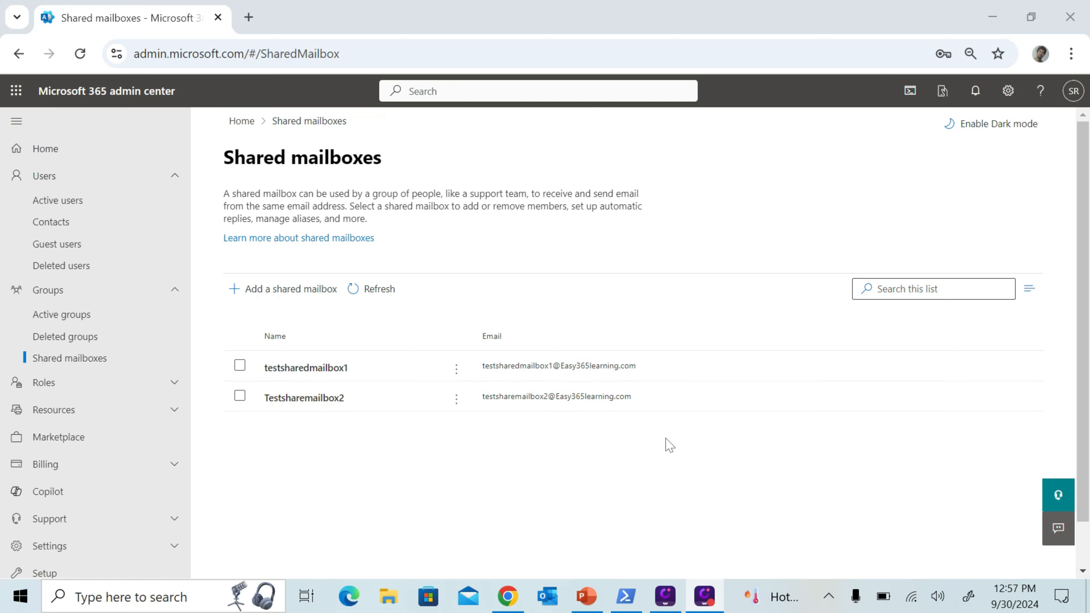
scroll(56, 511, down, 5)
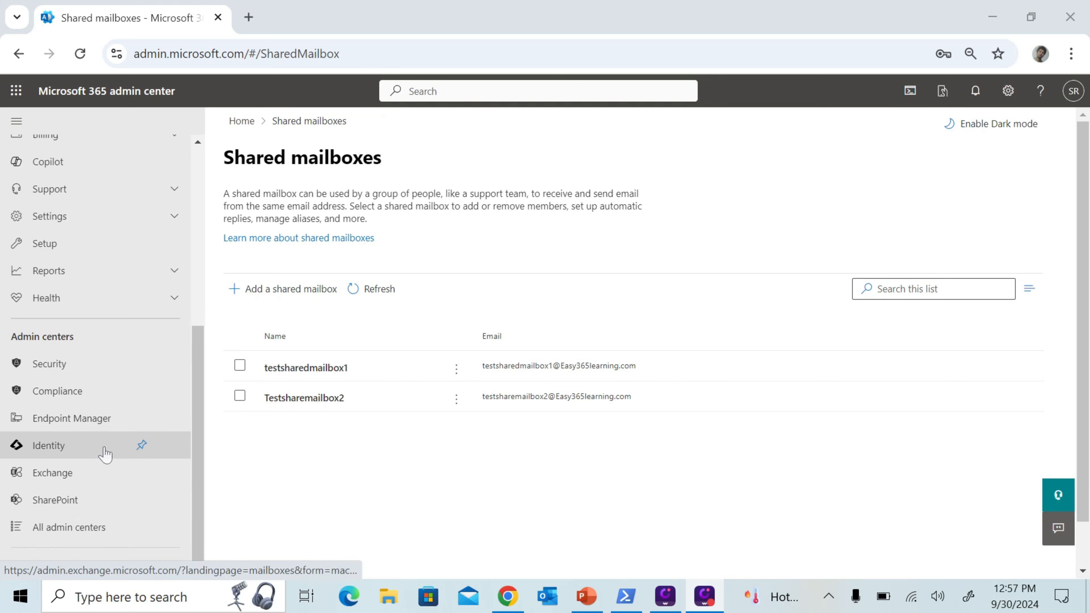
Step: In Exchange admin center, start a new shared mailbox with display name Testshared3
click(55, 475)
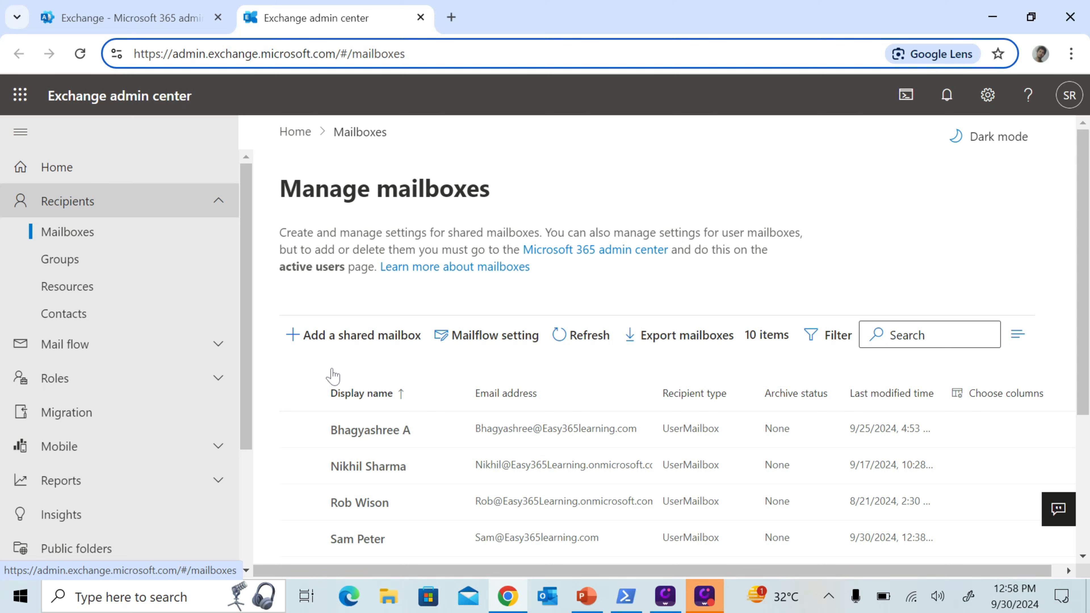
click(333, 336)
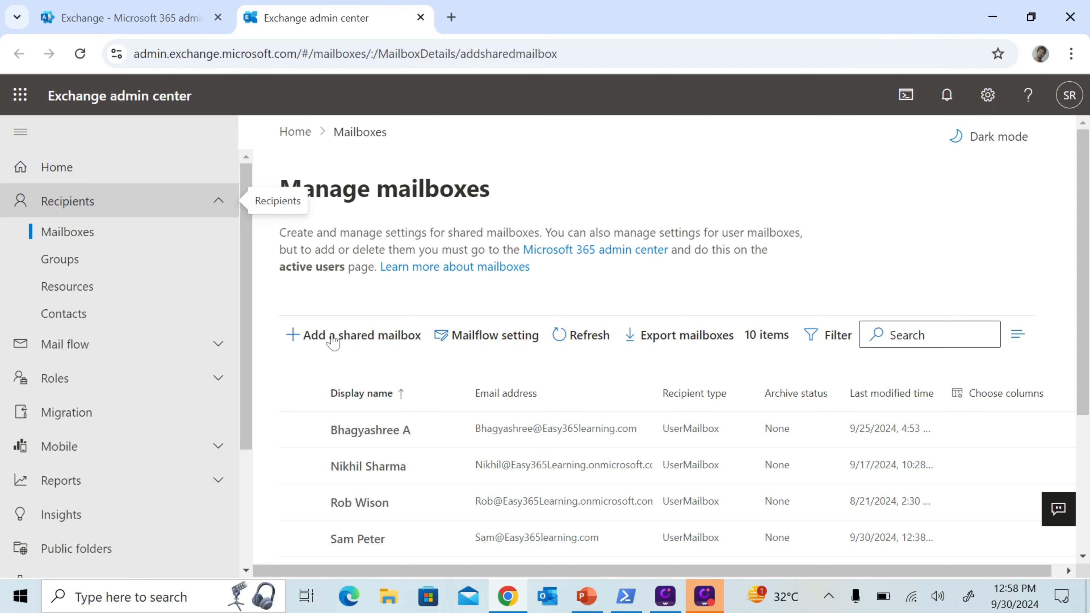
click(680, 295)
text(Testshared3)
key(ctrl+a)
key(ctrl+c)
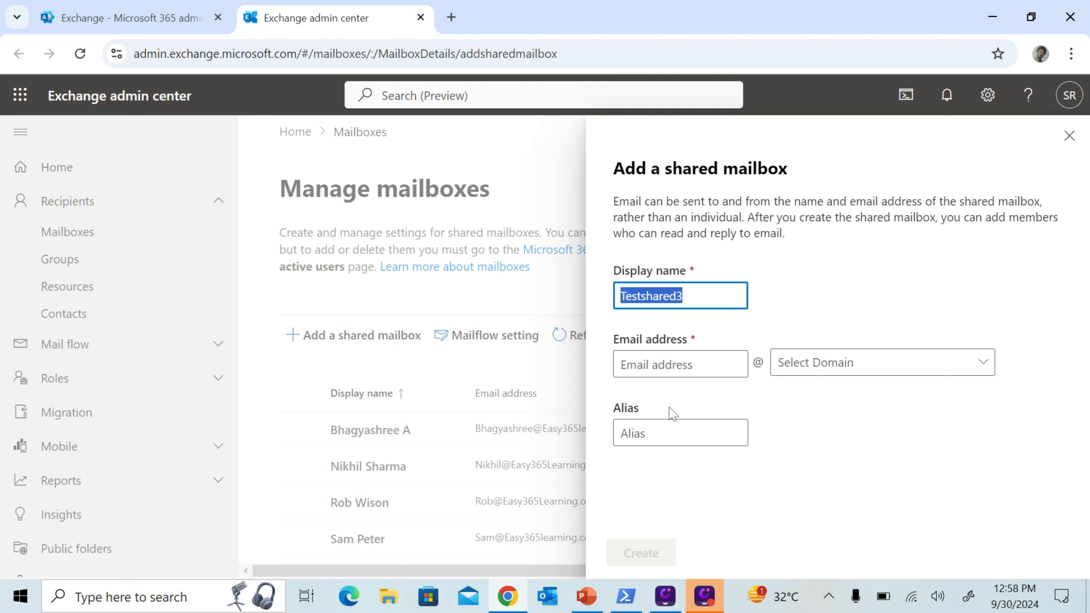
click(680, 364)
click(864, 368)
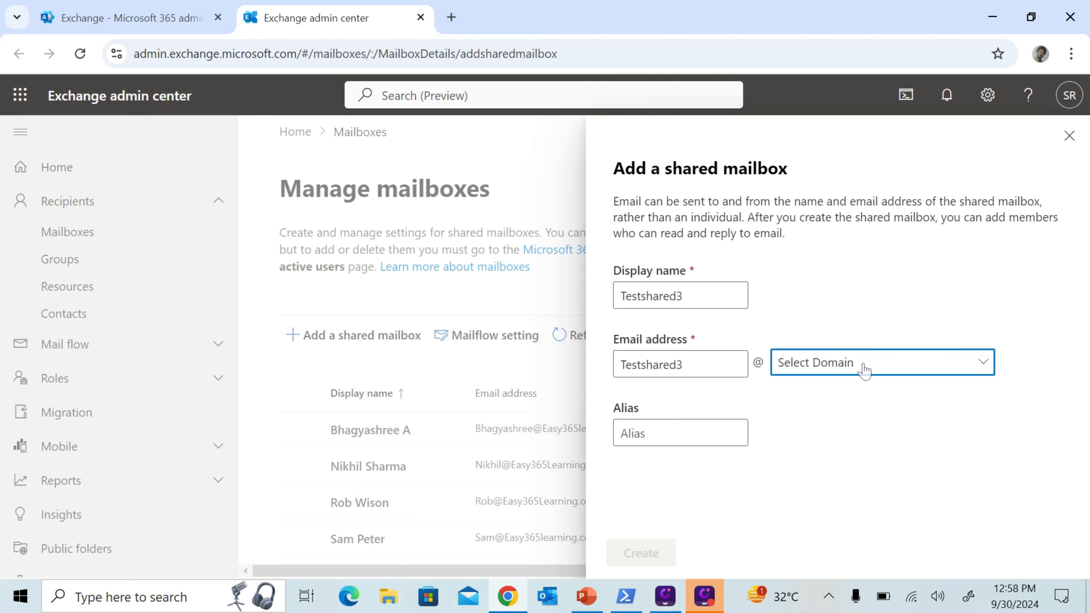
click(865, 368)
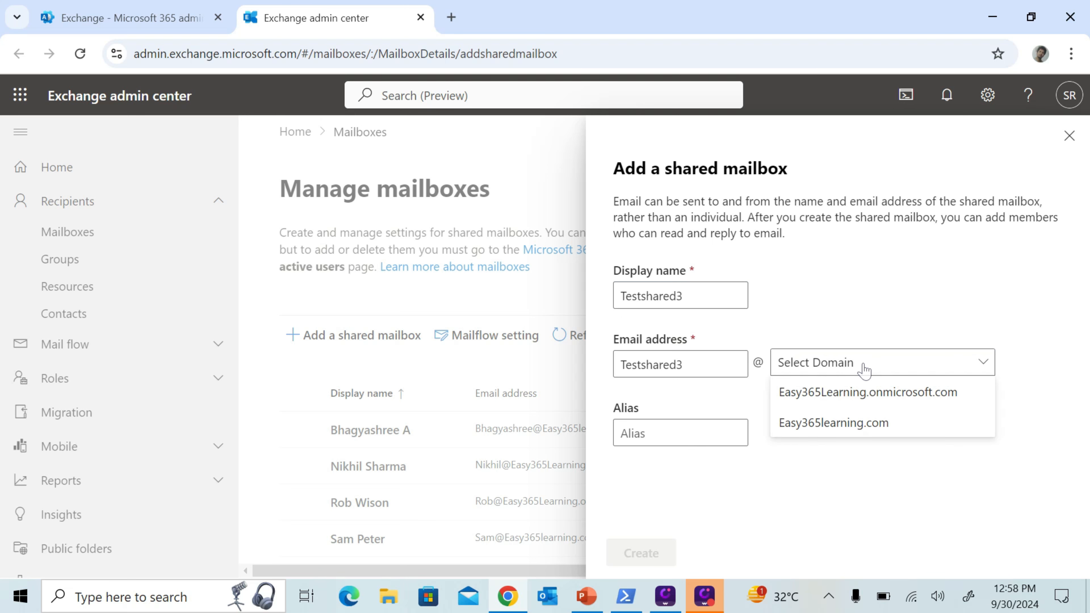
click(832, 424)
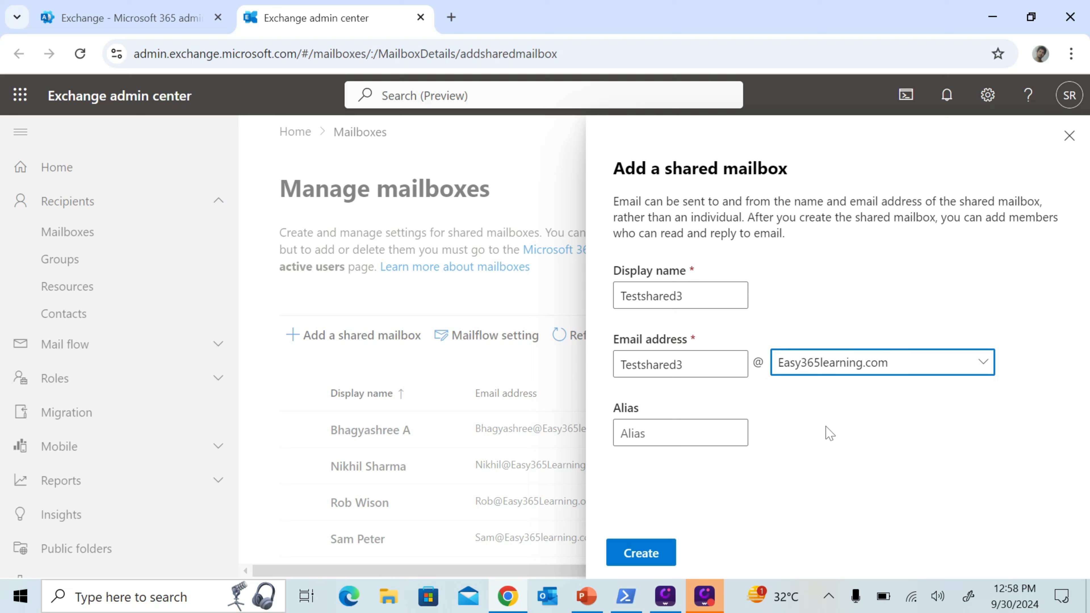
key(Tab)
key(ctrl+v)
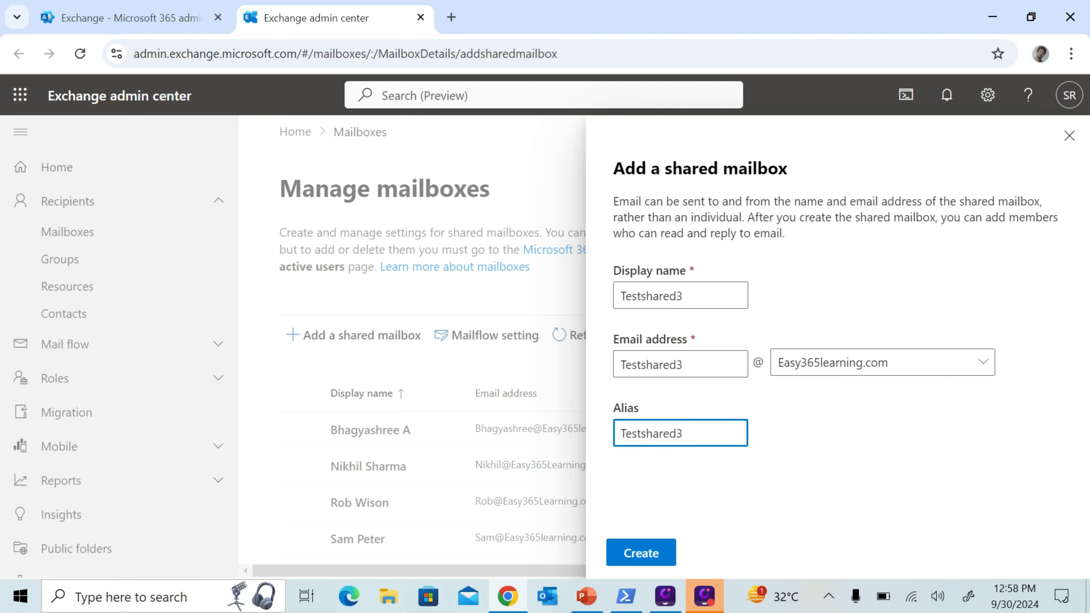
click(647, 553)
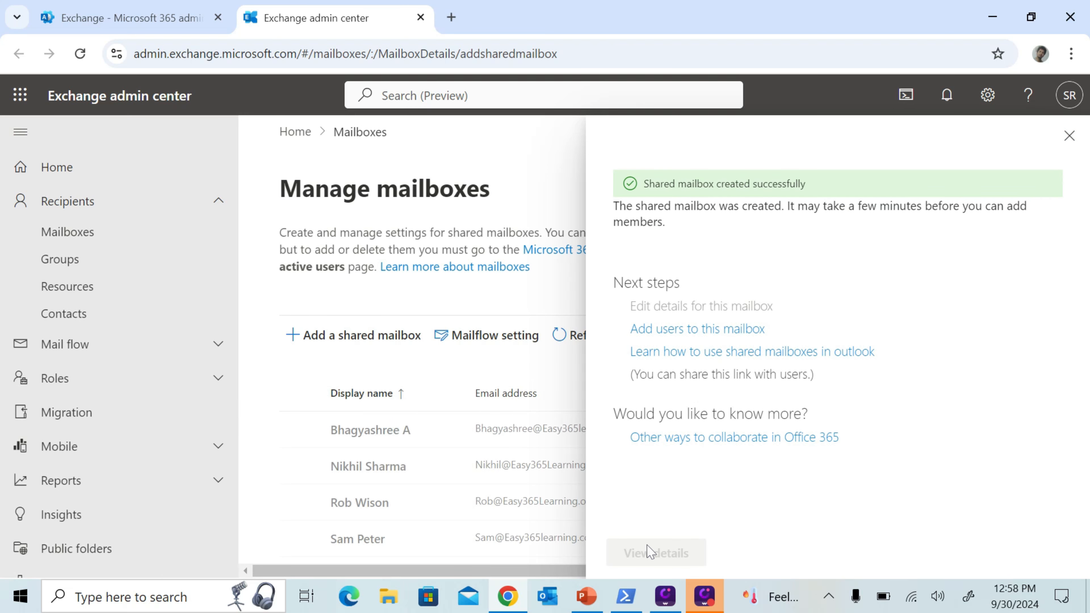
click(1069, 136)
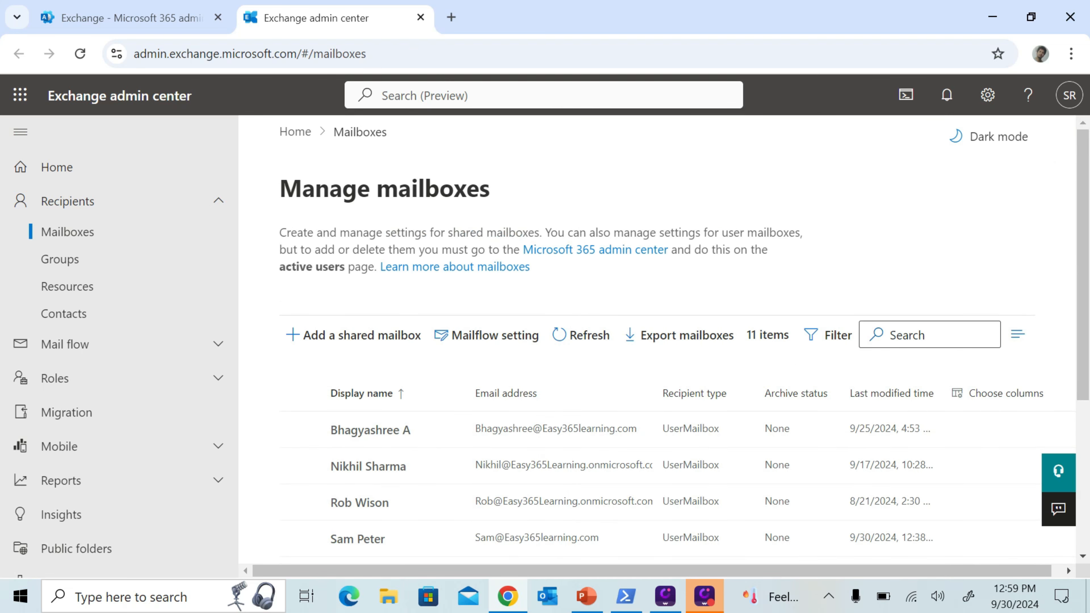
scroll(708, 397, down, 4)
Step: Add the user as a Read and manage (Full Access) delegate in Testshared3's Delegation settings
click(368, 440)
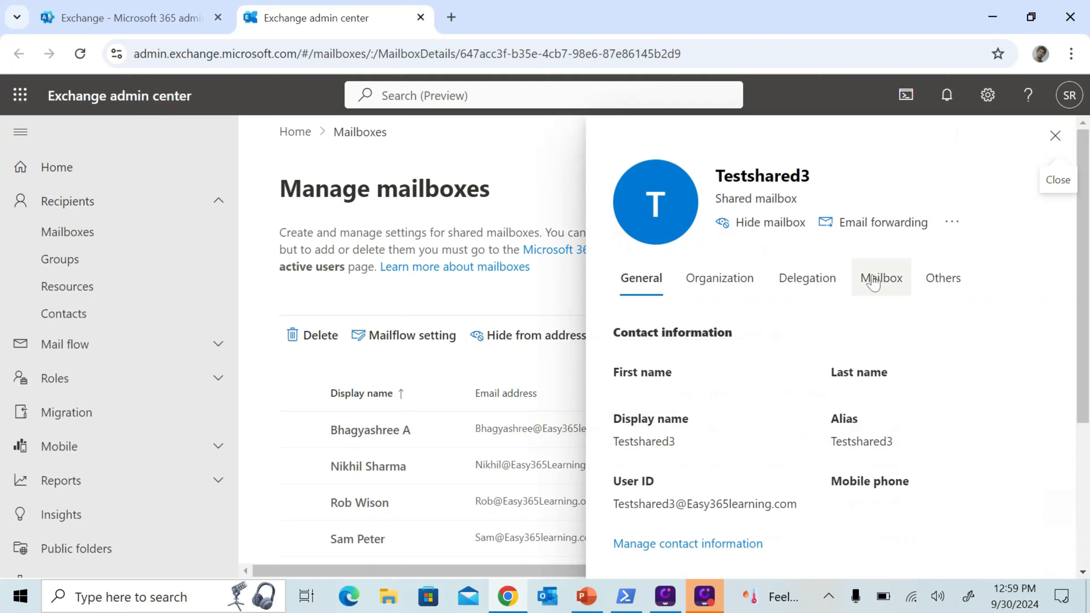
click(814, 289)
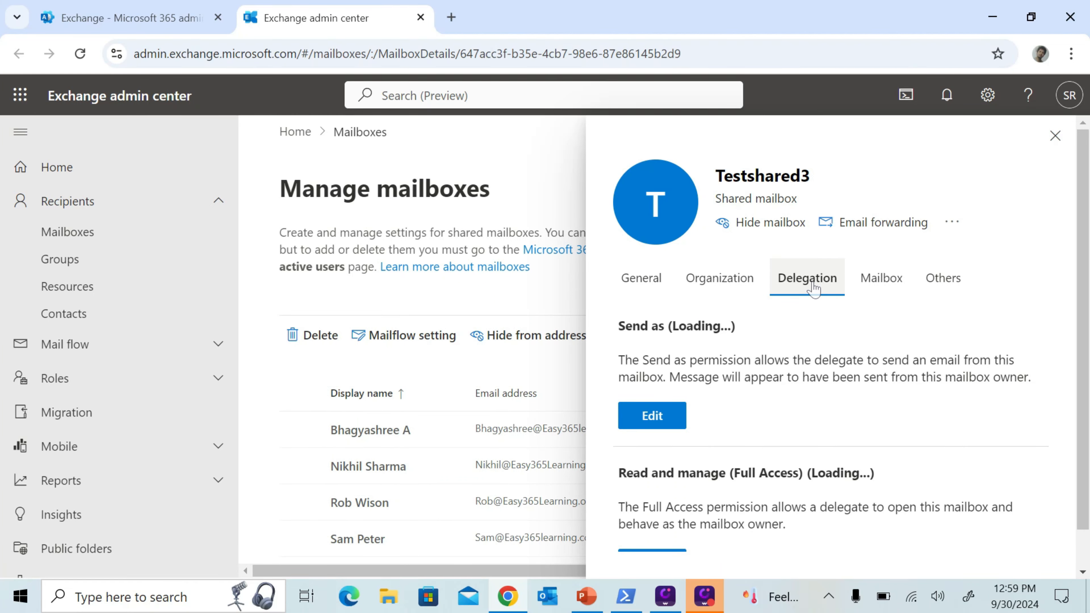
scroll(834, 397, down, 1)
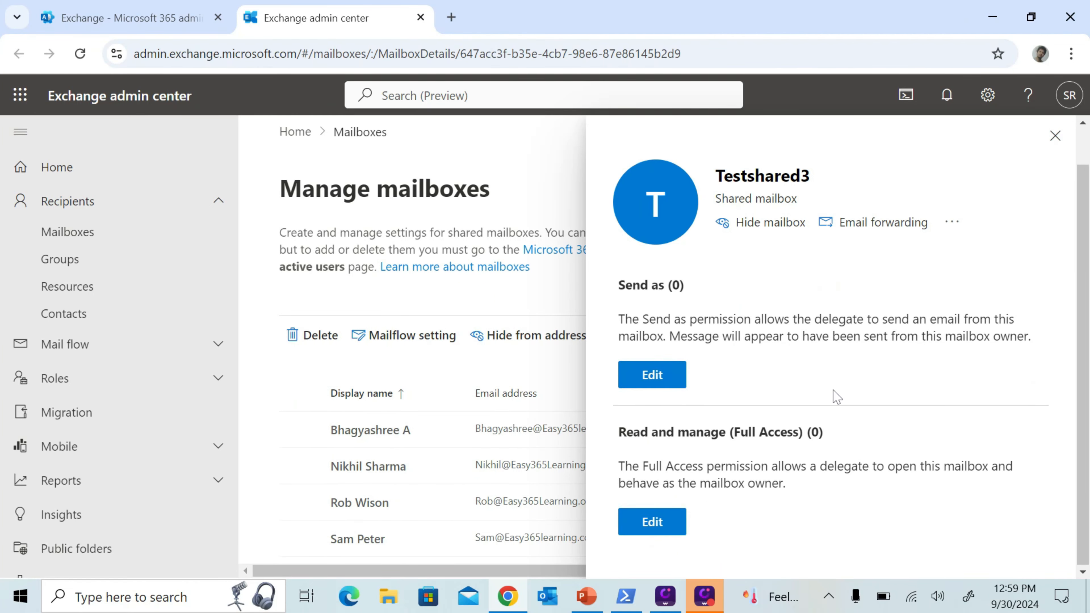
click(652, 521)
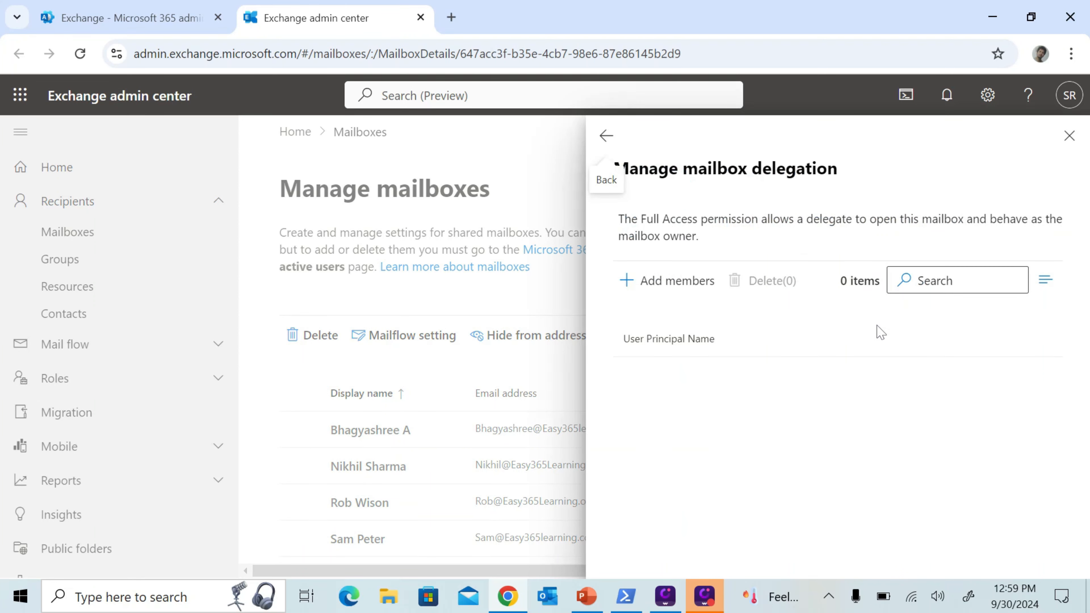
click(665, 296)
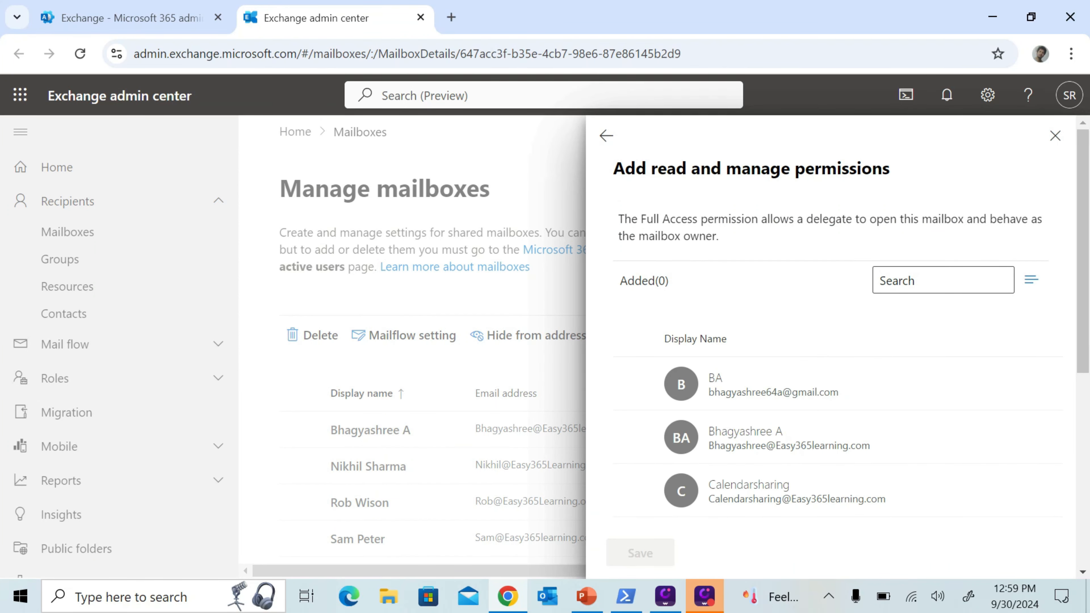
text(sunil raina)
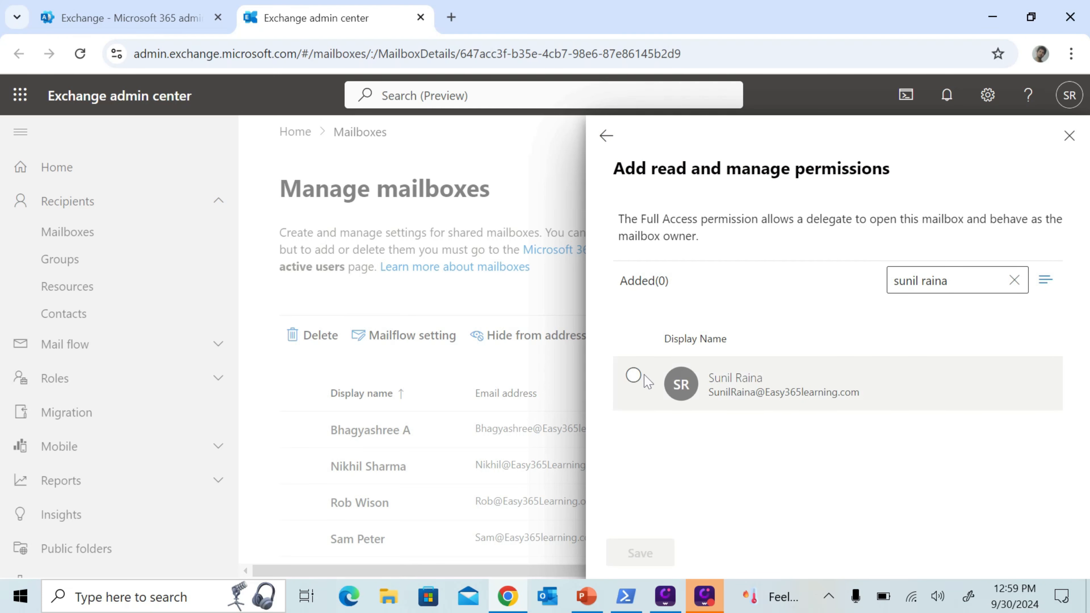
click(633, 376)
click(650, 565)
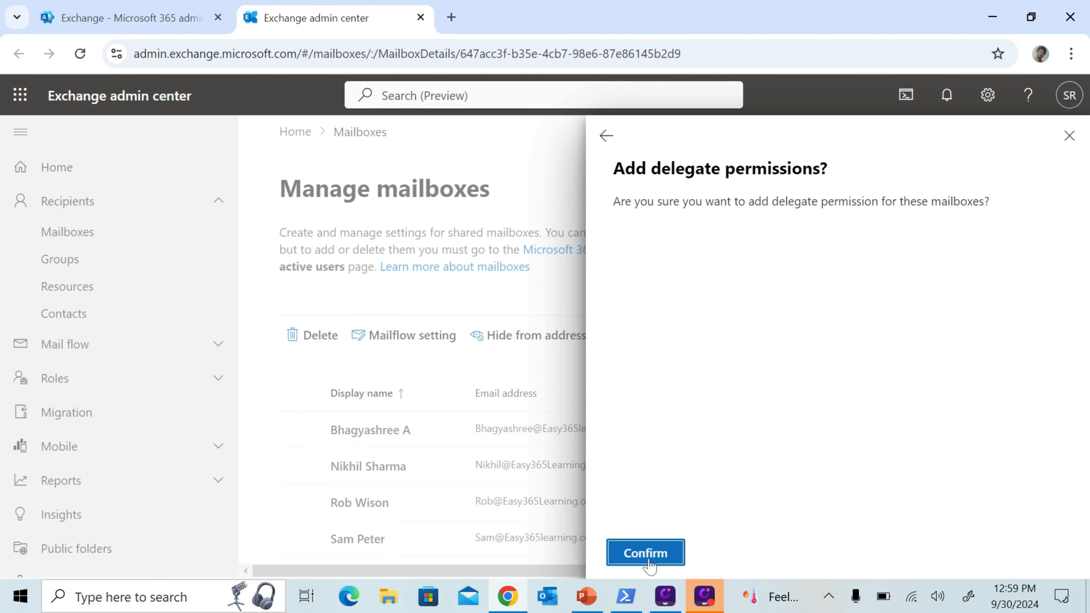
click(650, 564)
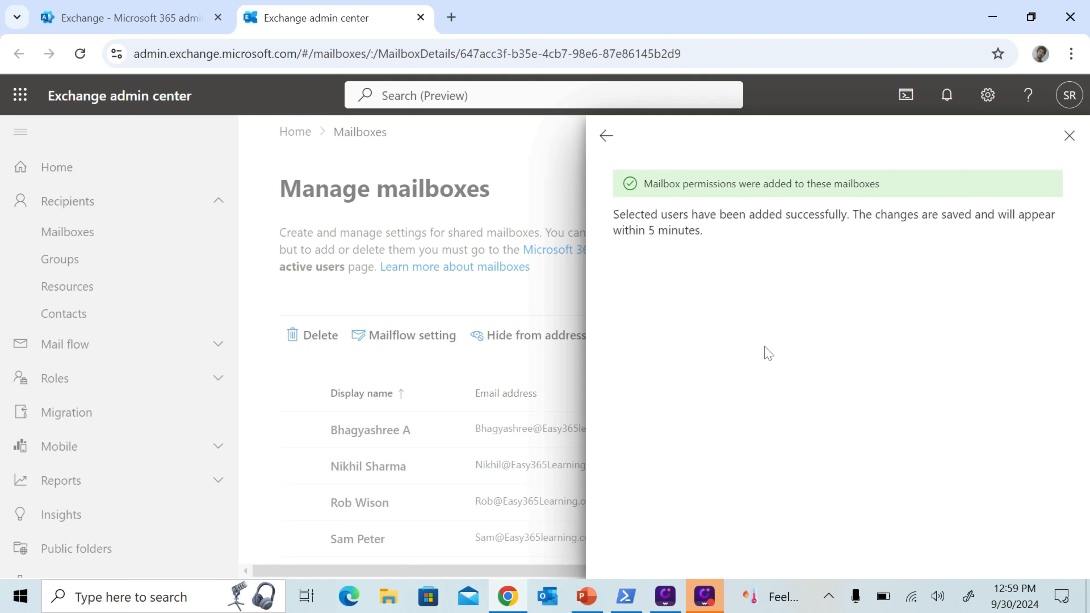
click(606, 134)
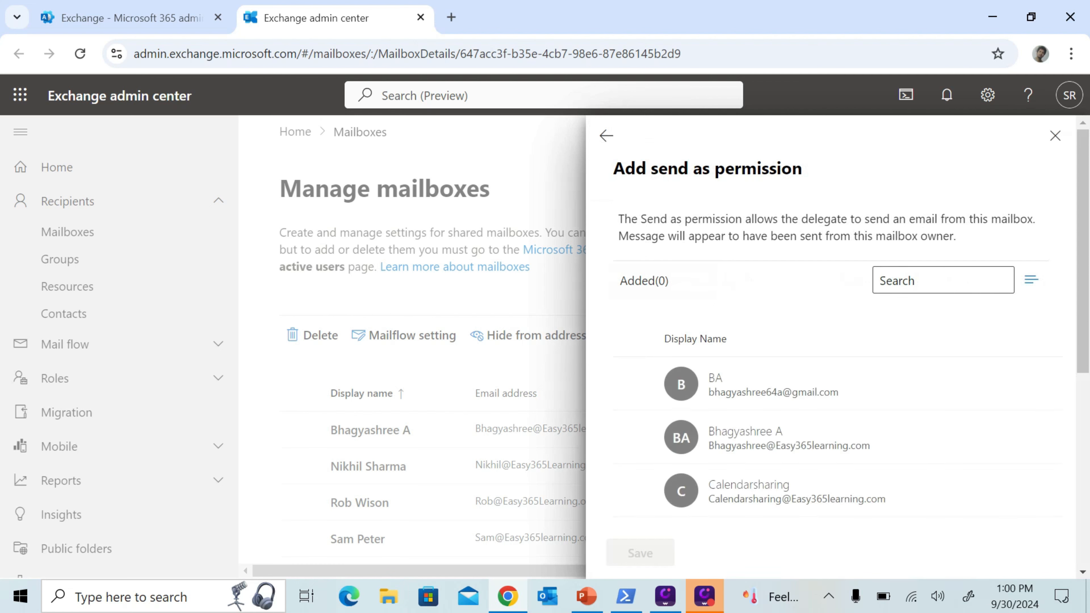
Step: Select the searched user, then save and confirm their Send as permission on Testshared3
text(sunil)
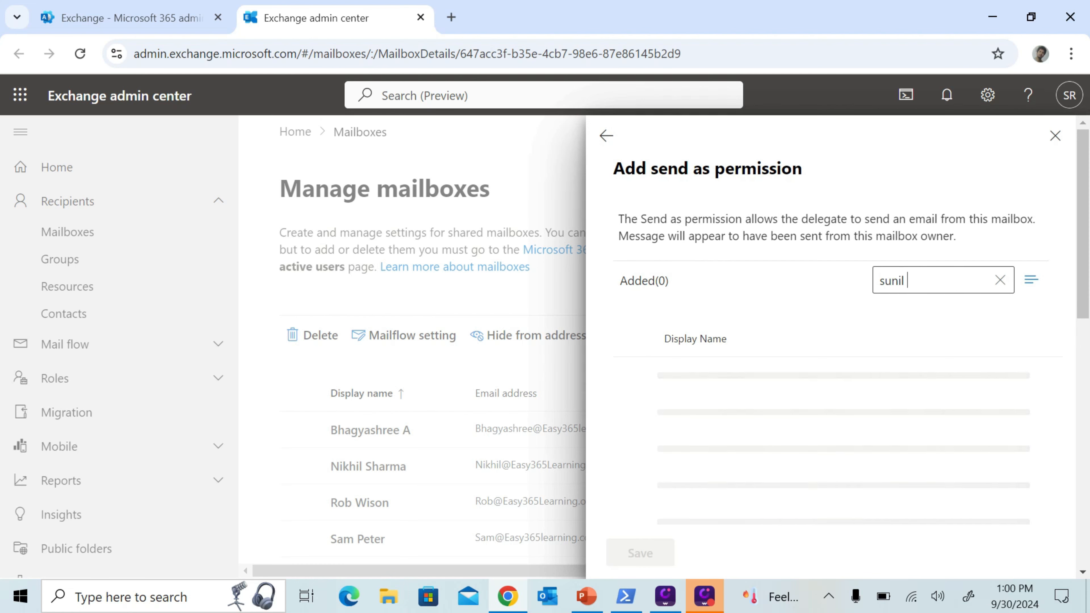
text( raina)
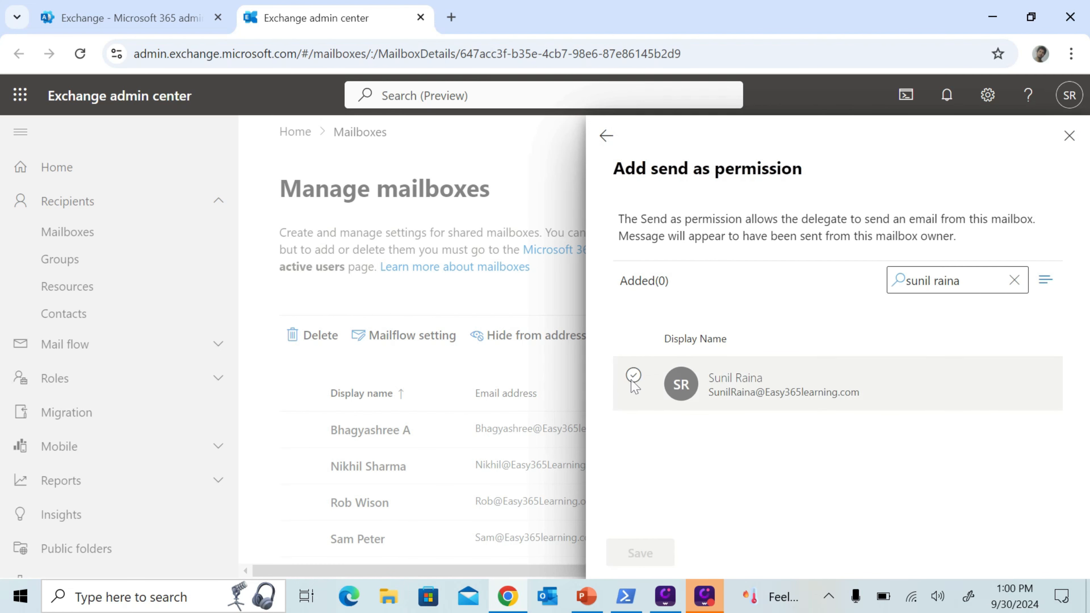
click(633, 375)
click(639, 554)
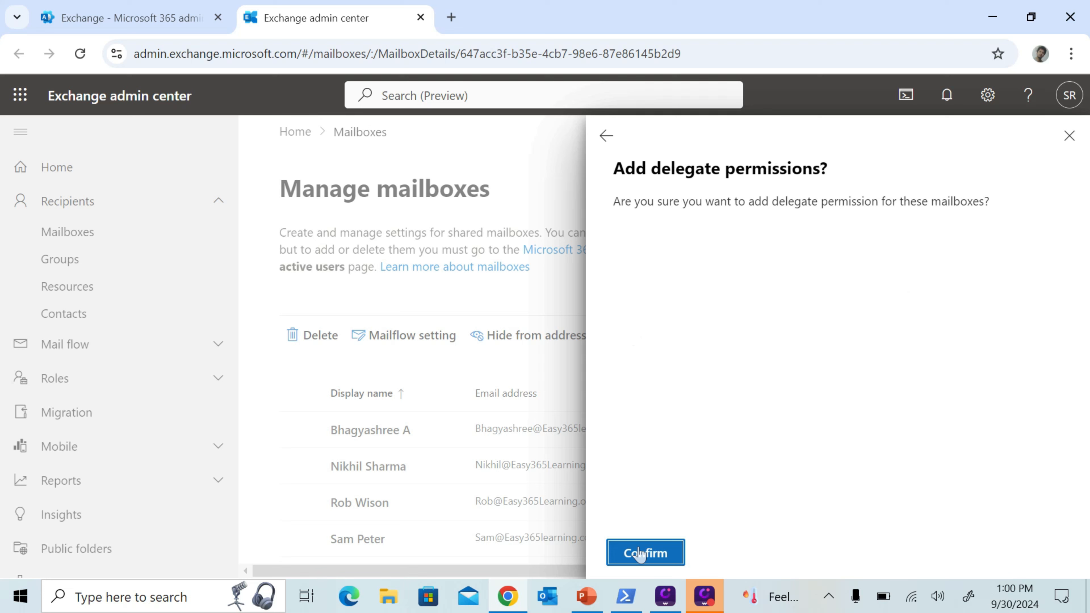
click(649, 551)
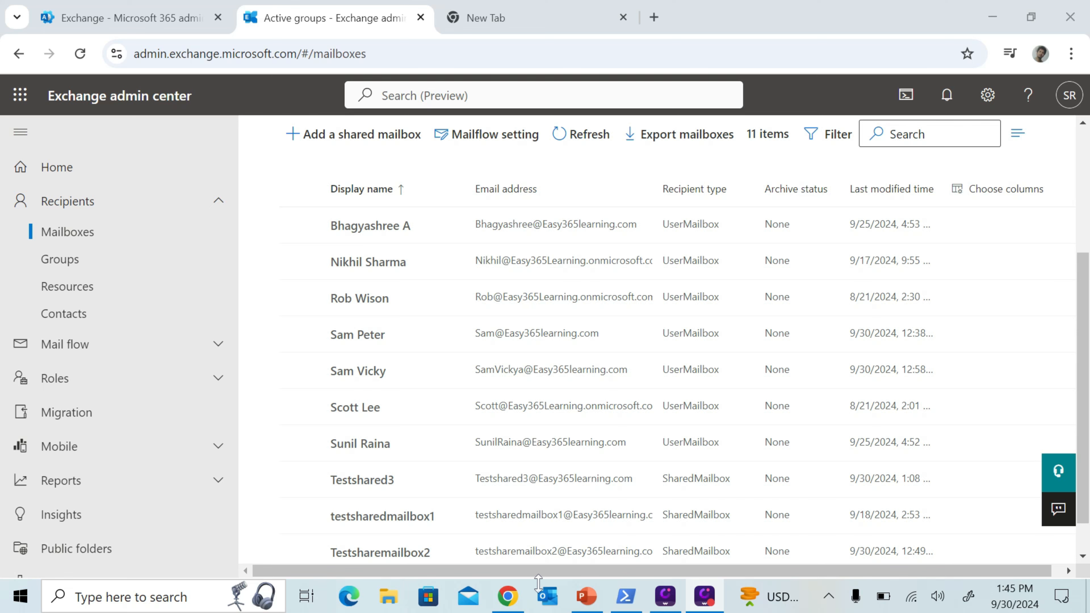
Step: Load outlook.office.com in the new Chrome tab via the 'ou' autocompletion
click(535, 8)
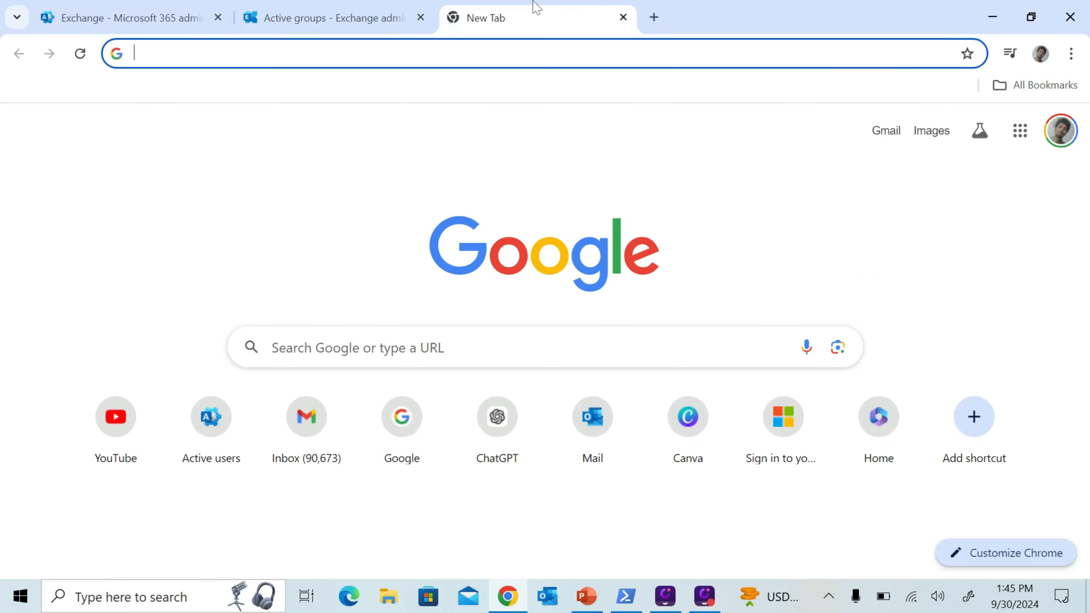
click(456, 60)
text(ou)
key(Return)
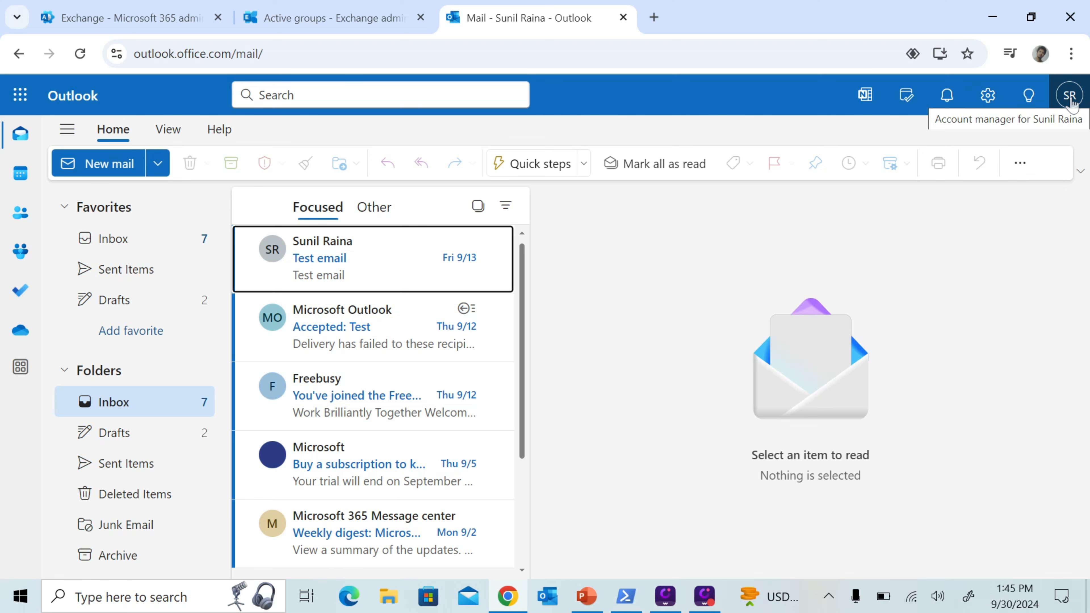
Step: Open the Testsharemailbox2 shared mailbox in its own tab and start a new message addressed from it
click(1070, 99)
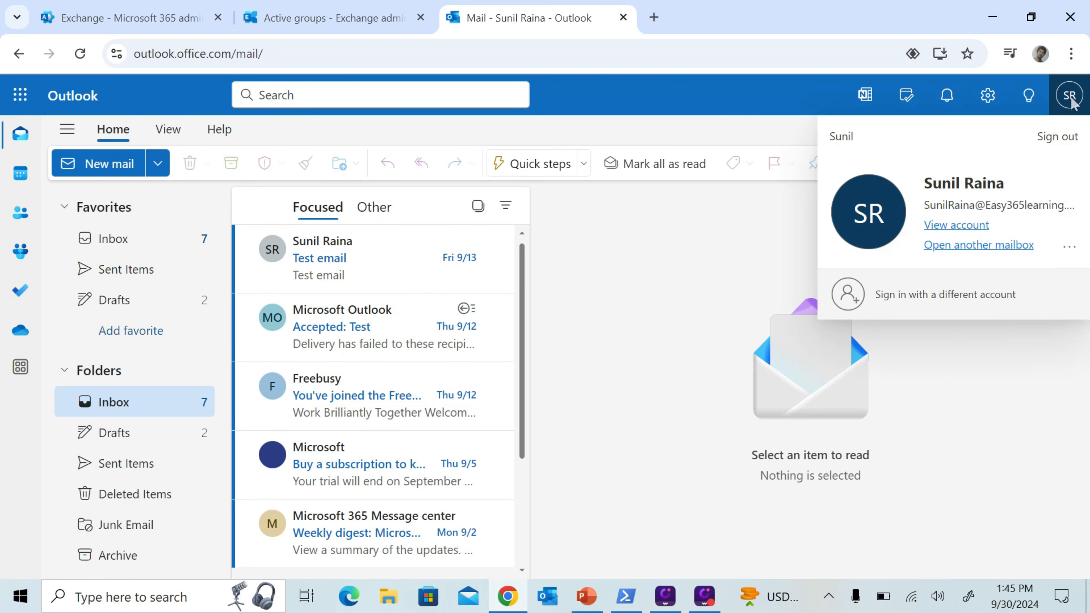
click(978, 244)
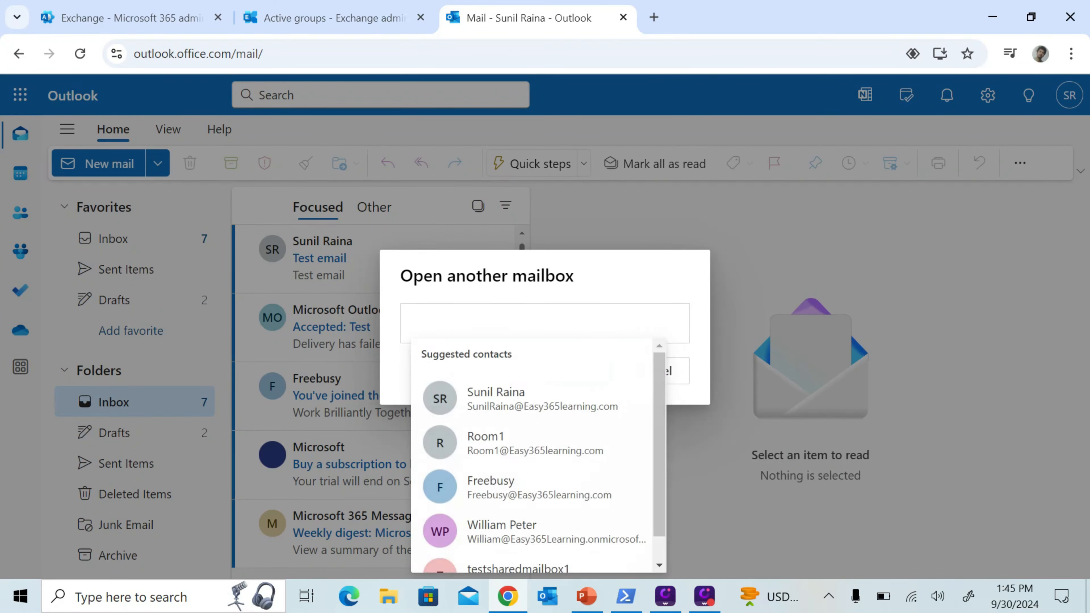
text(testshar)
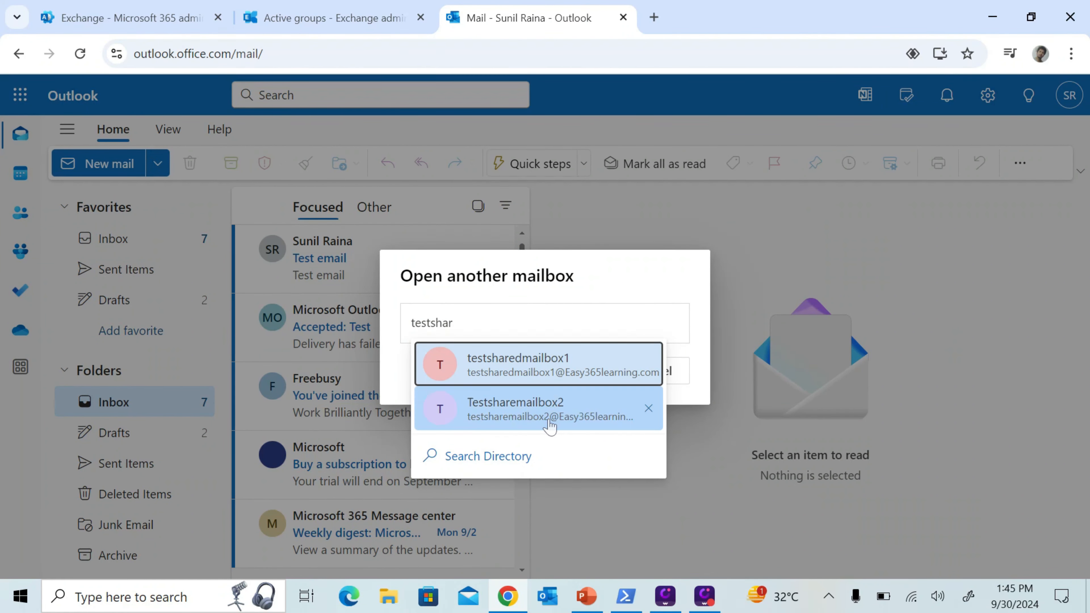
click(549, 427)
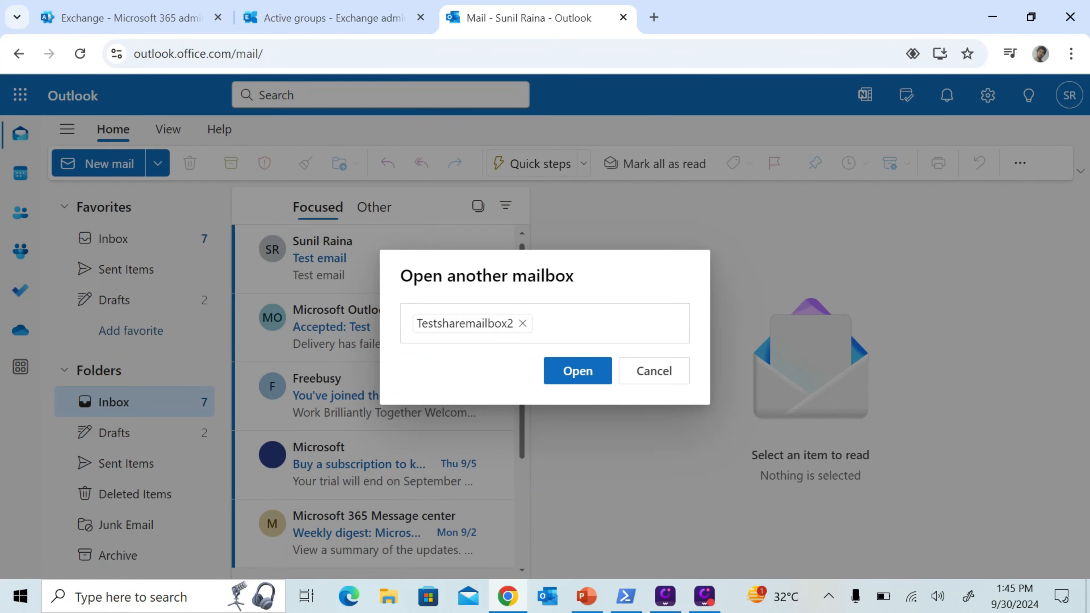
click(577, 372)
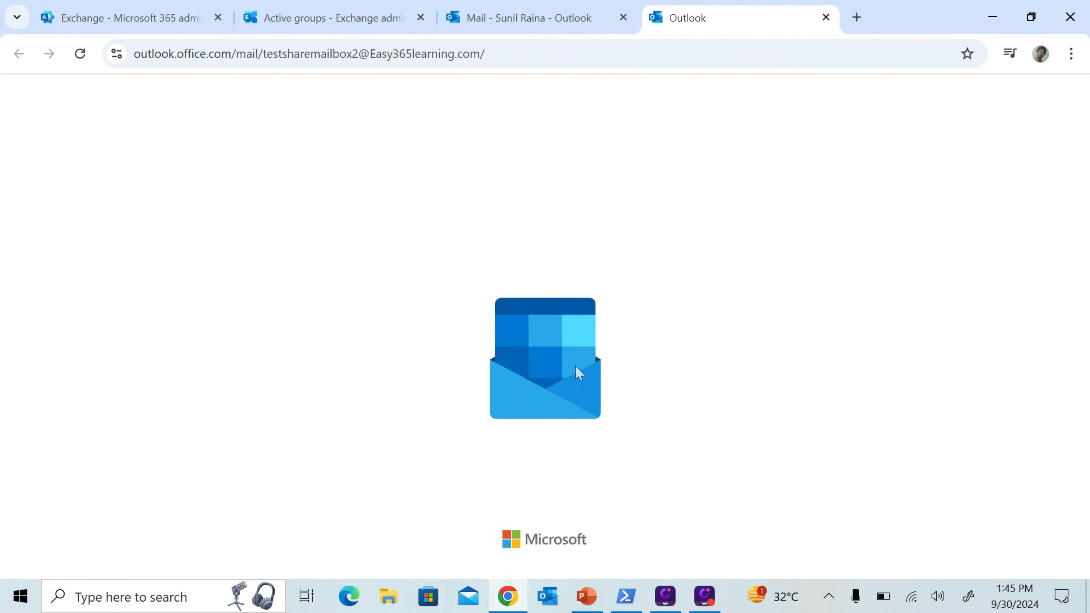
click(101, 163)
click(695, 255)
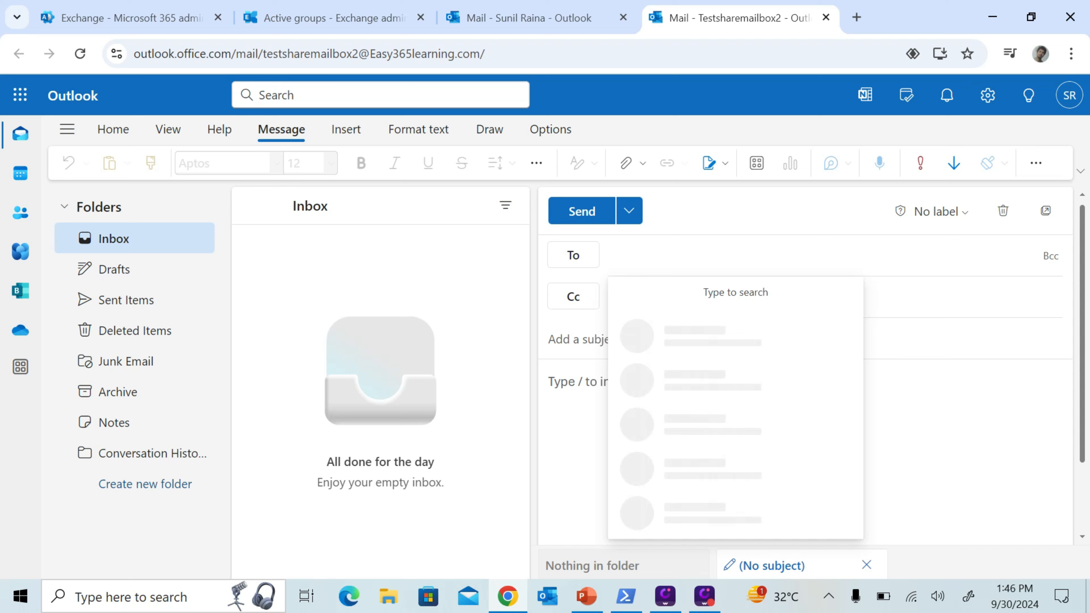
Step: Send a message with subject 'Test email' to the admin user, then view that user's inbox
text(sunil)
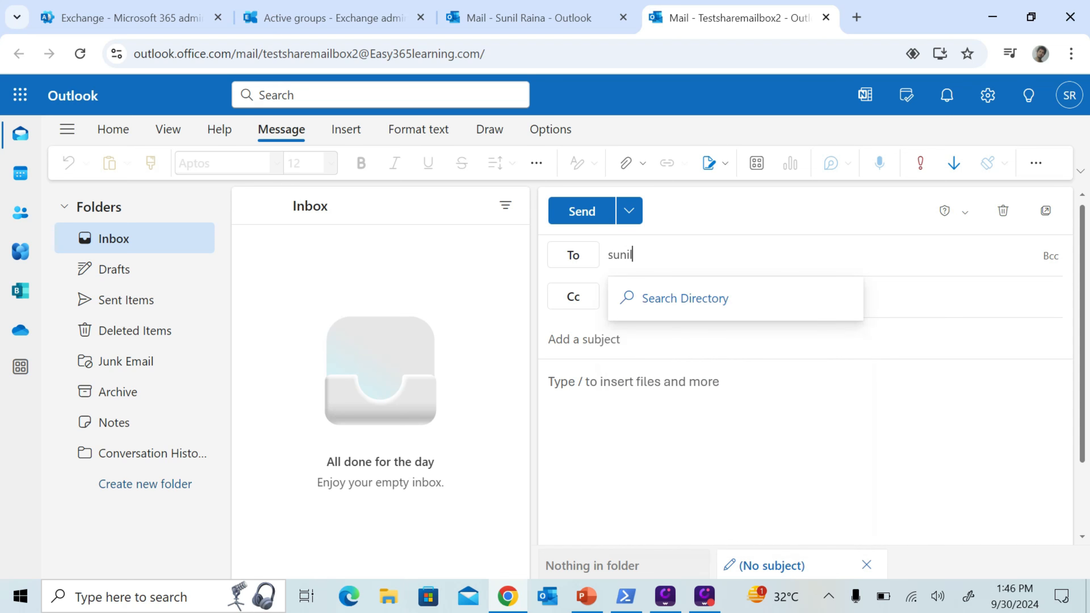
text(rain)
click(691, 300)
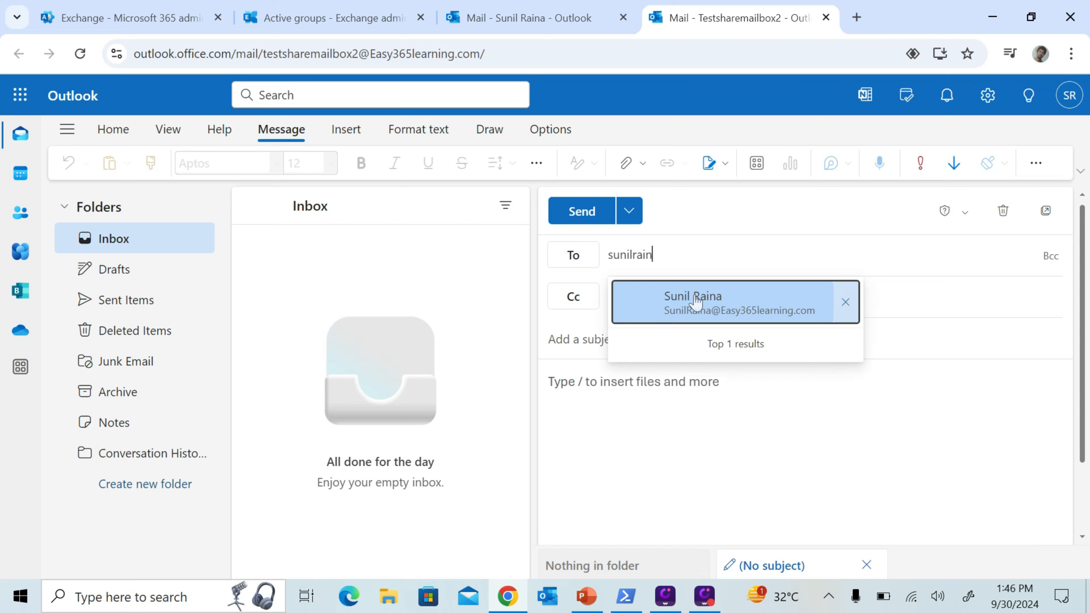
click(694, 302)
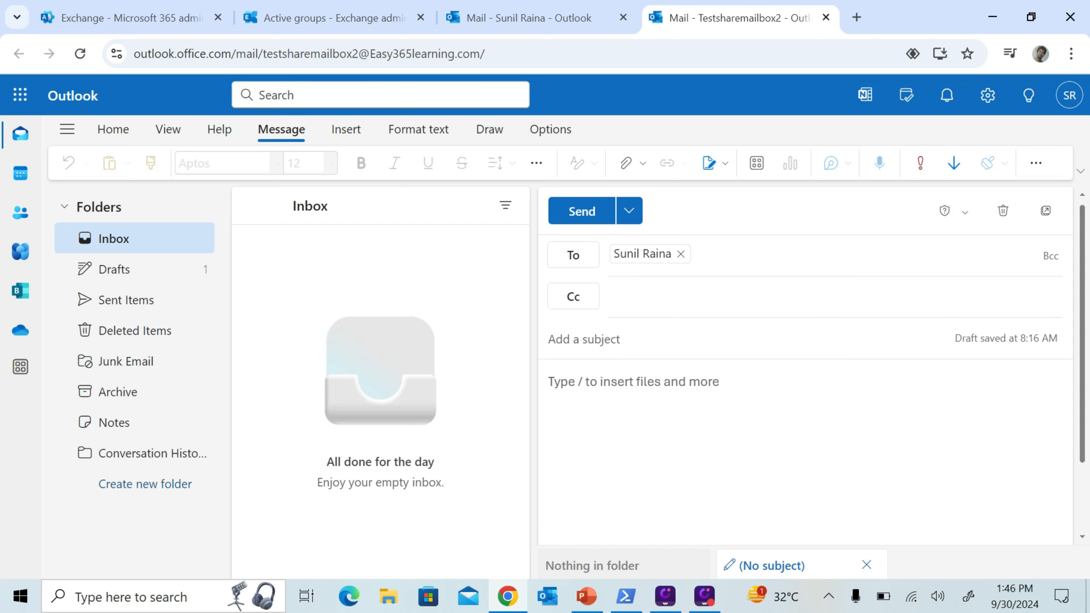
text(Test email)
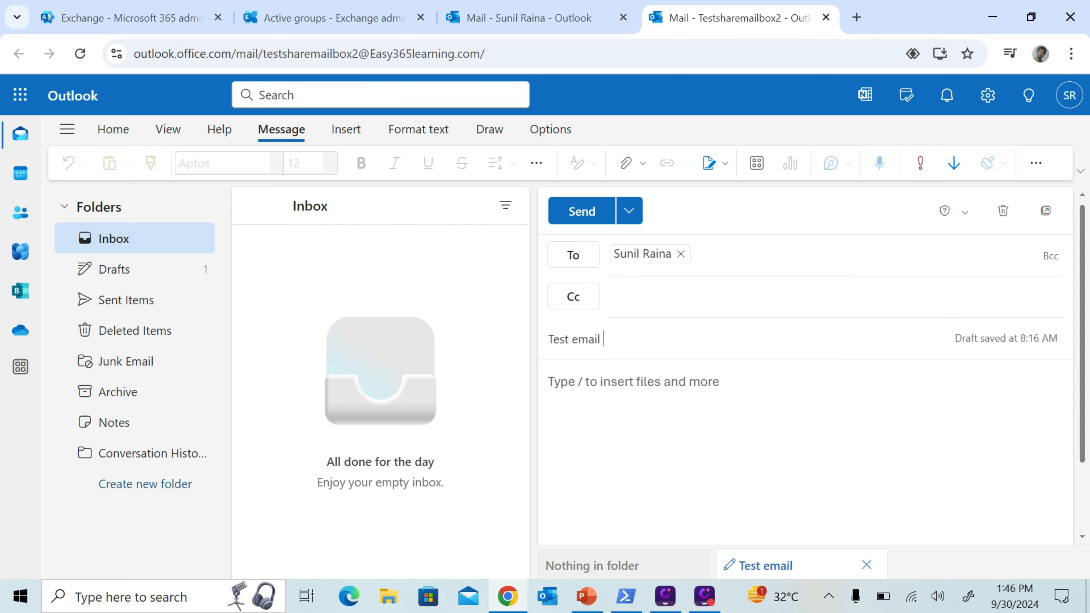
click(582, 211)
click(528, 18)
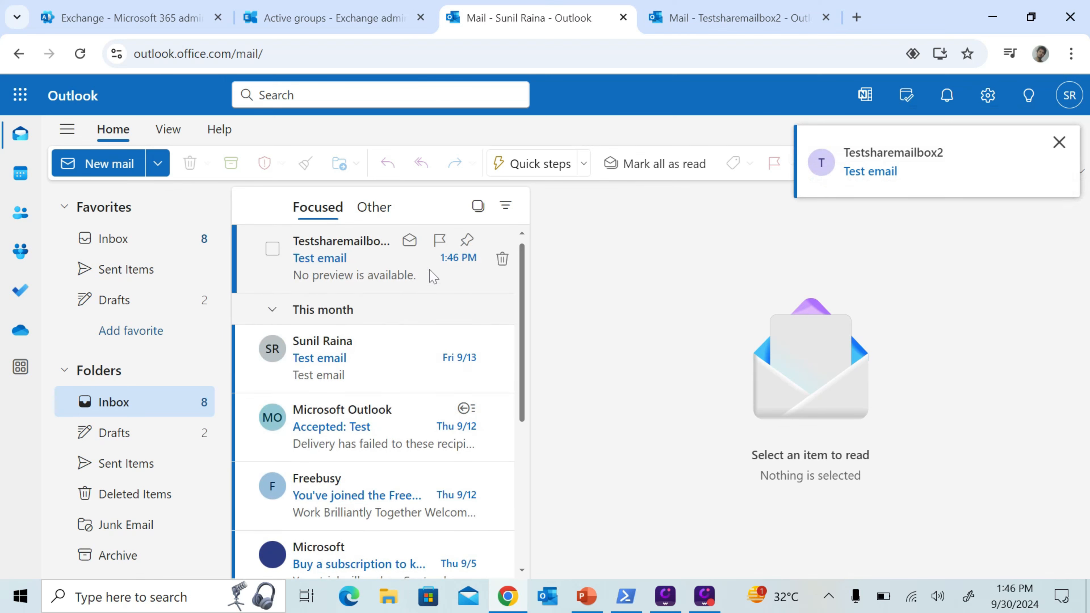
Step: Open the received Test email, check the sender card shows Testsharemailbox2, then return to the shared mailbox
click(367, 277)
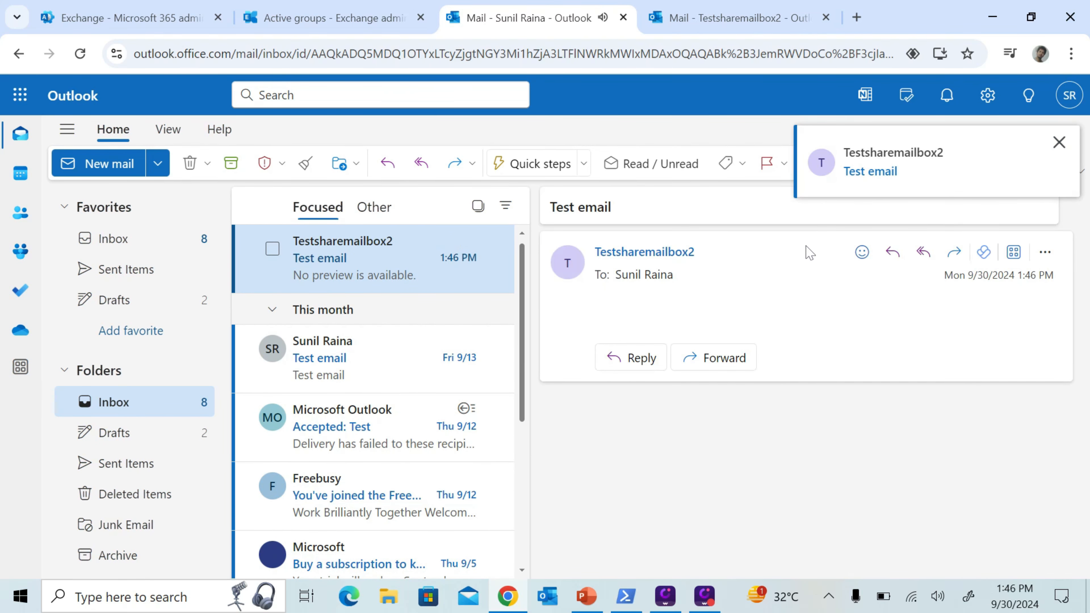
click(1059, 143)
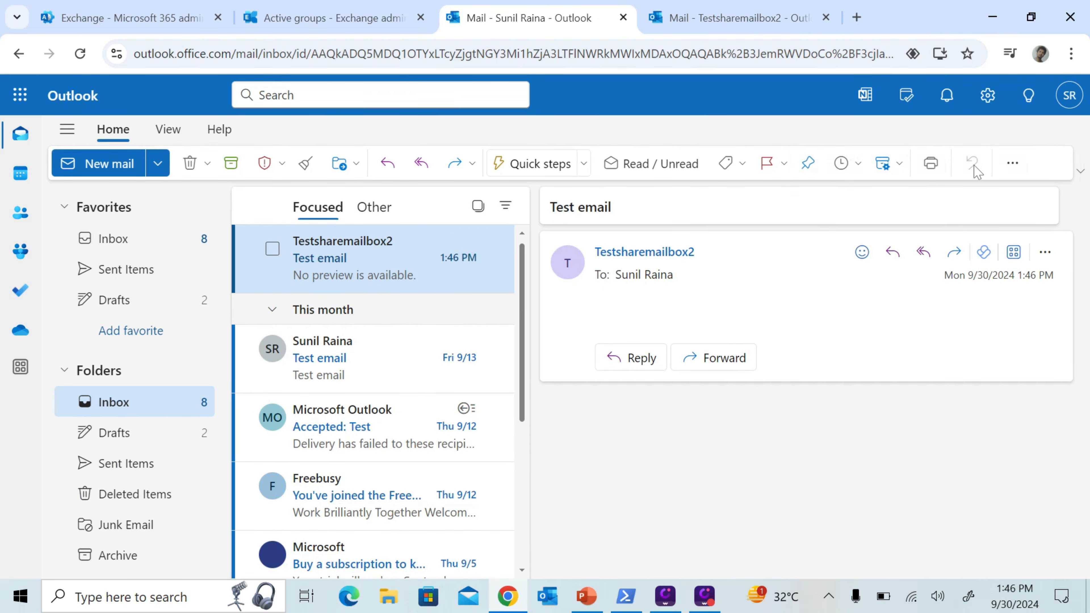
click(642, 254)
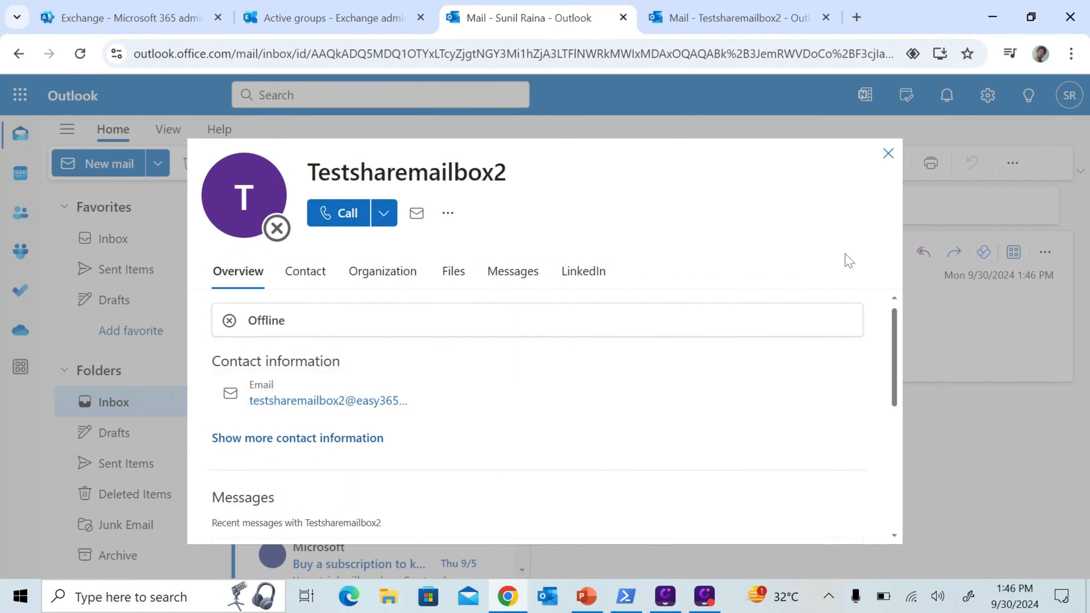
click(888, 153)
click(733, 18)
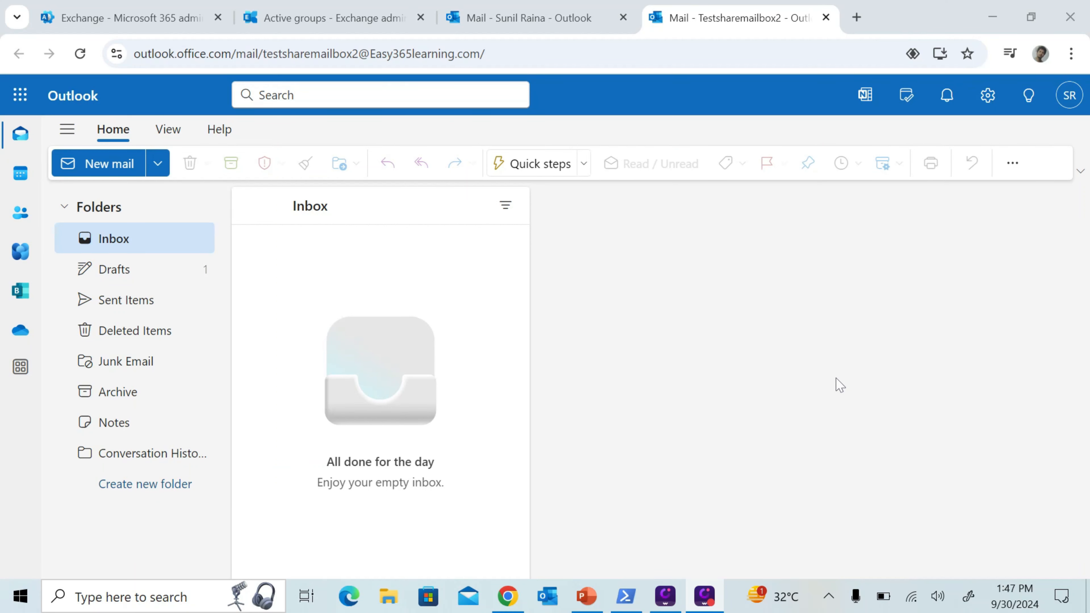
Step: Start a new message in a separate, enlarged window with the From field shown
click(112, 169)
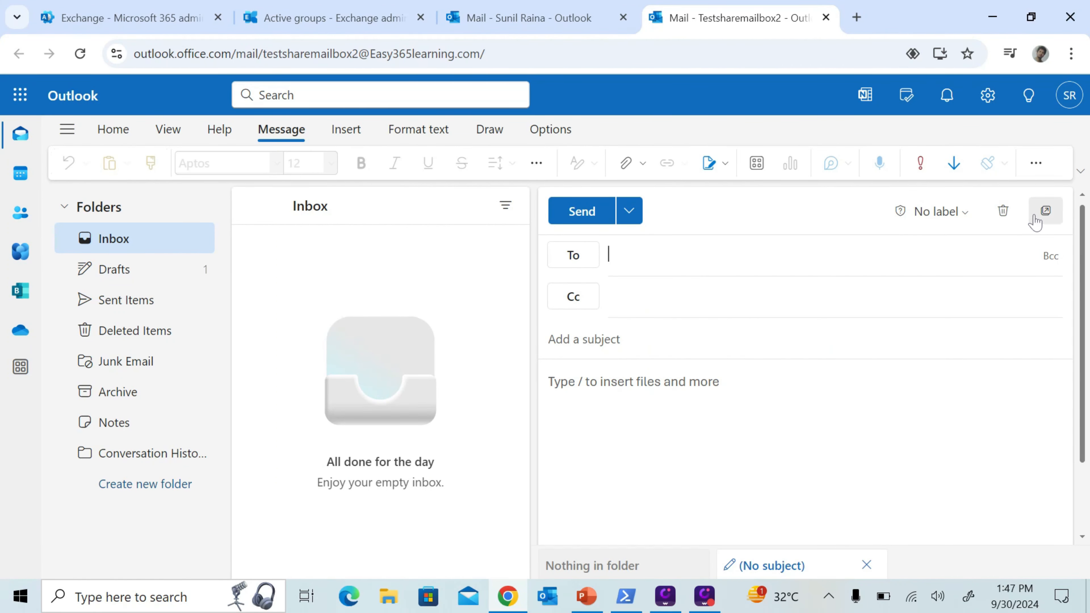
click(1045, 211)
click(781, 56)
click(306, 63)
click(347, 98)
click(172, 189)
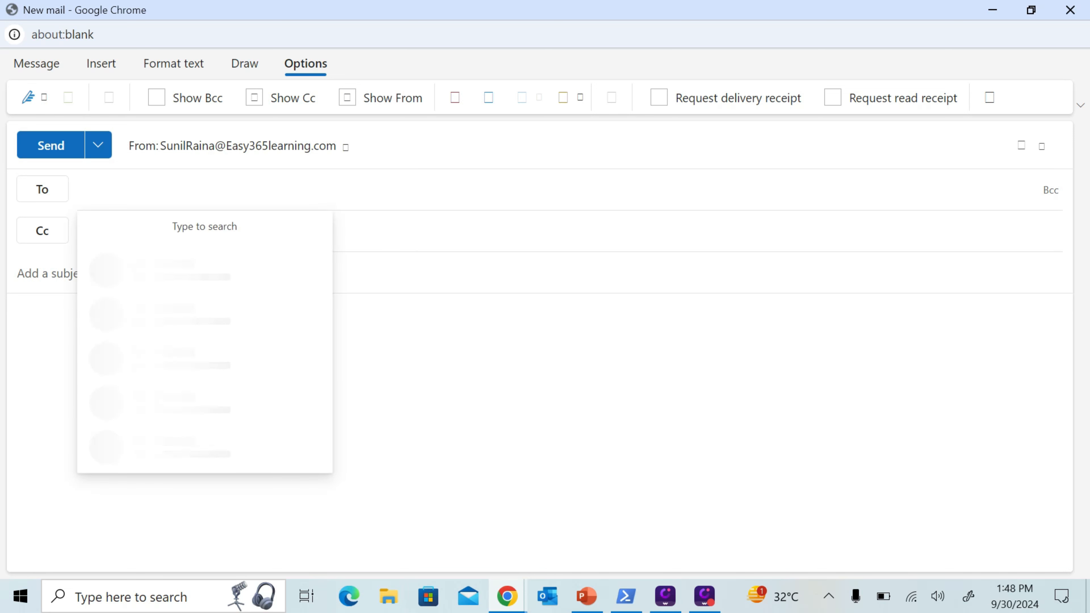
Step: Send it to the admin user with subject 'test shared mailbox 2 (Send as)' and view the inbox
text(sunilrai)
key(Return)
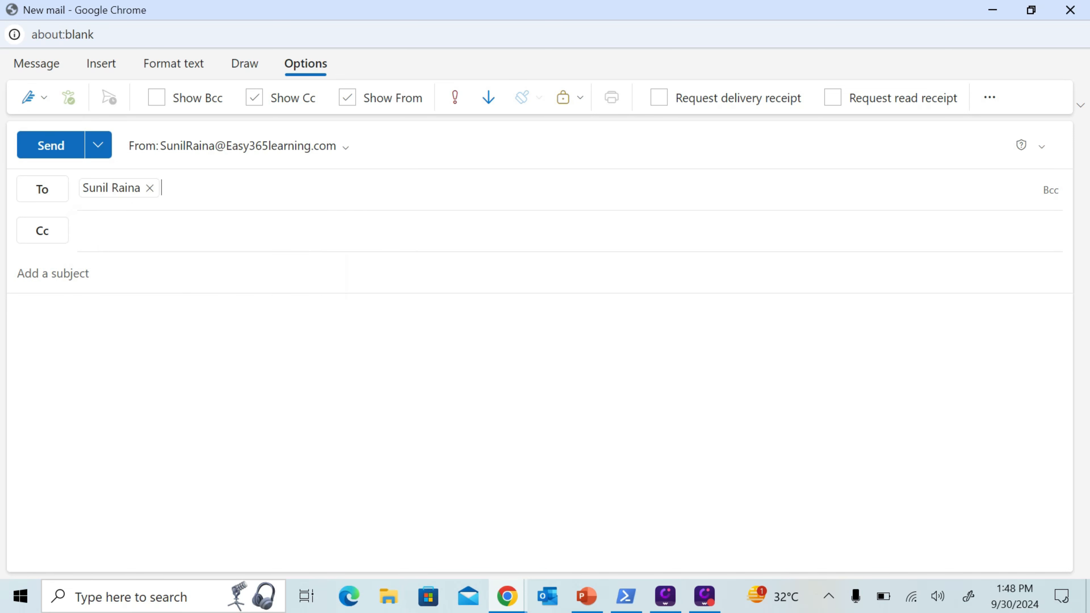
key(Tab)
key(Tab)
text(test )
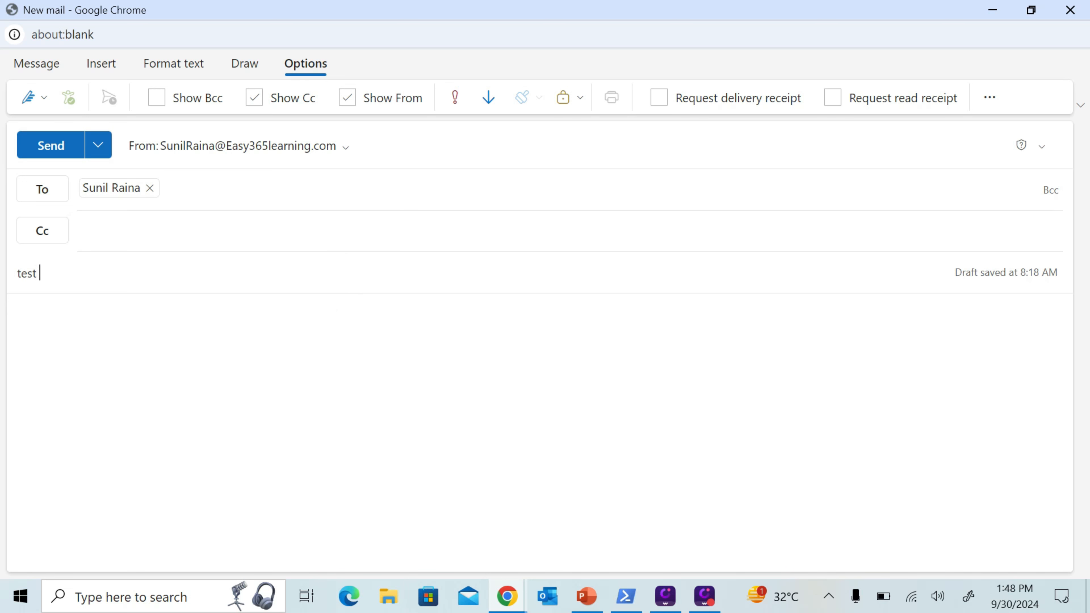
text(shared mailbox 2)
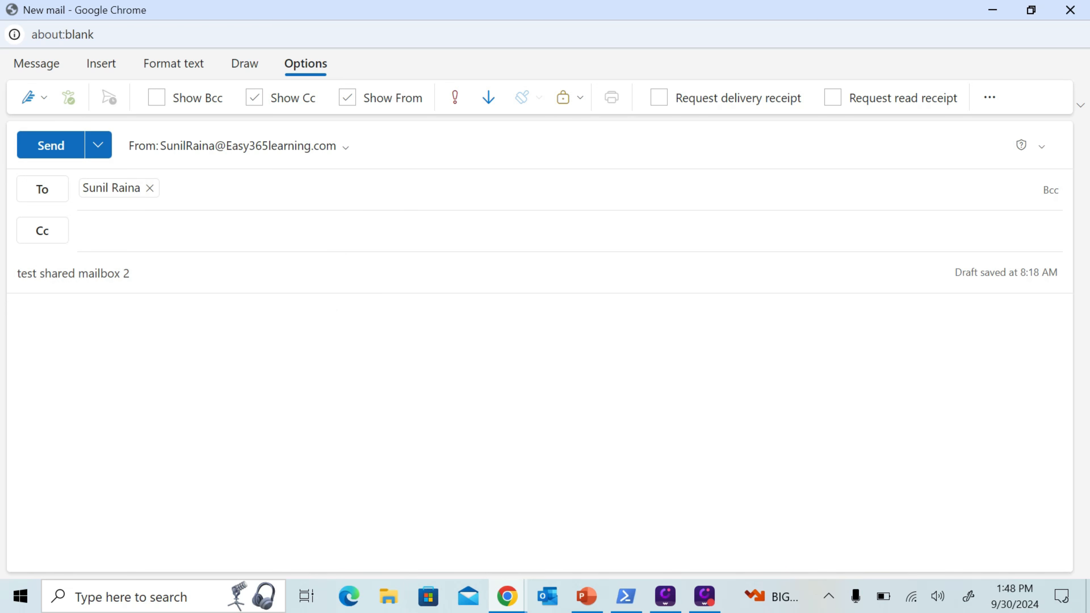
text( (Srnd)
key(BackSpace)
key(BackSpace)
key(BackSpace)
key(BackSpace)
text(end as))
click(50, 146)
click(528, 17)
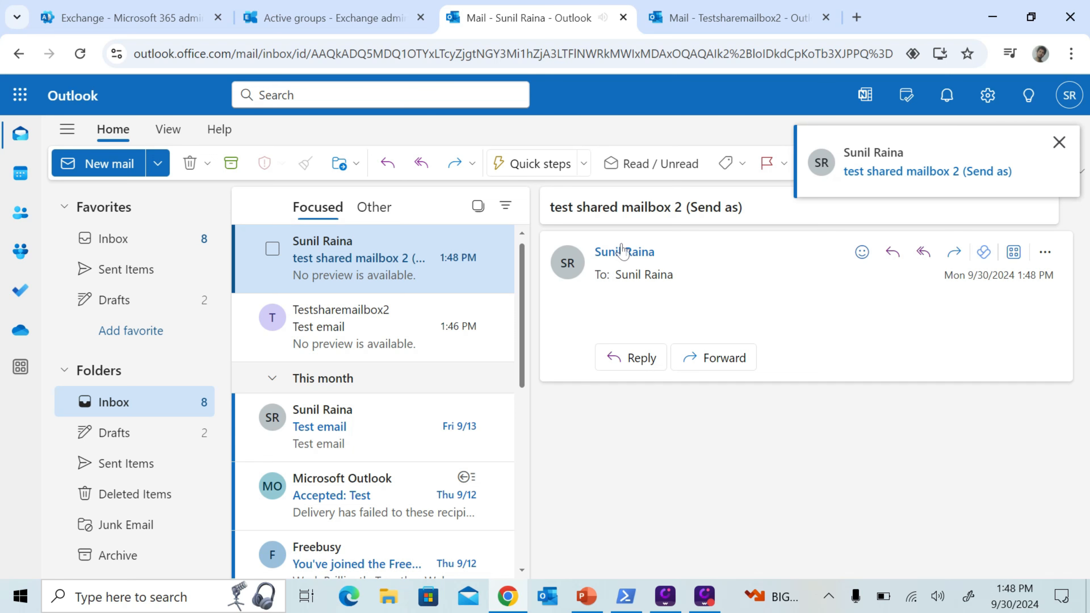
Step: Open the Send as message sender's profile card and view its Contact details
click(610, 253)
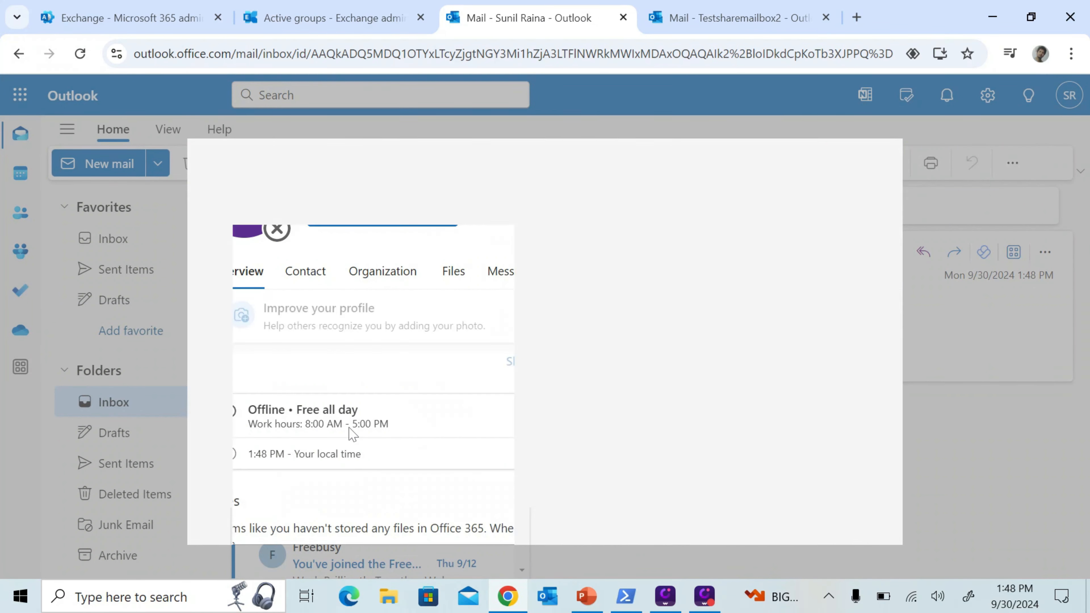
click(305, 271)
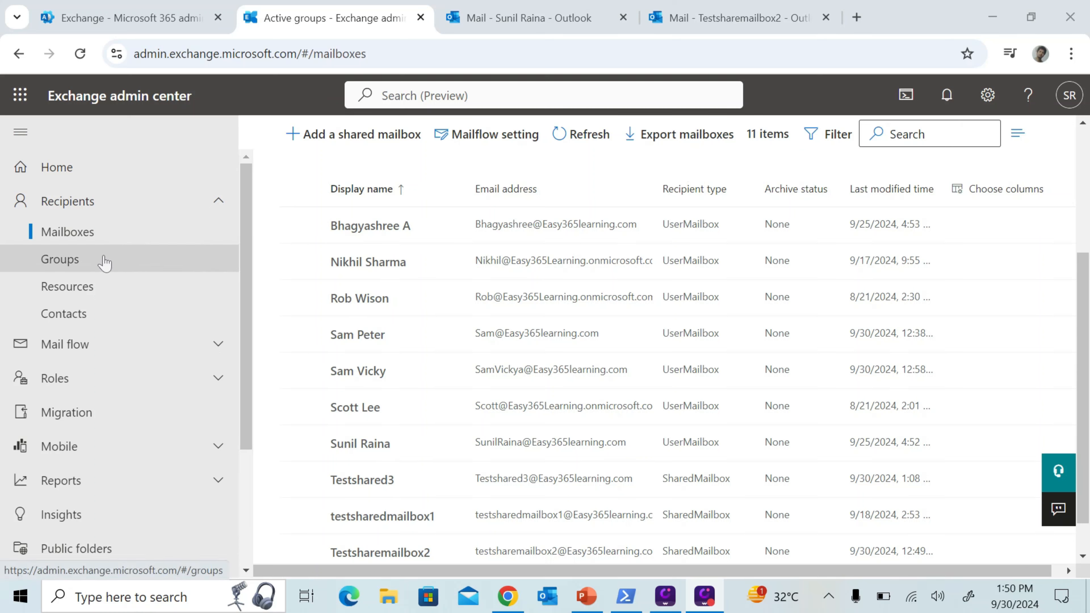
Step: Start a new Microsoft 365 group named Microsoft365group1 from the Groups list
click(79, 259)
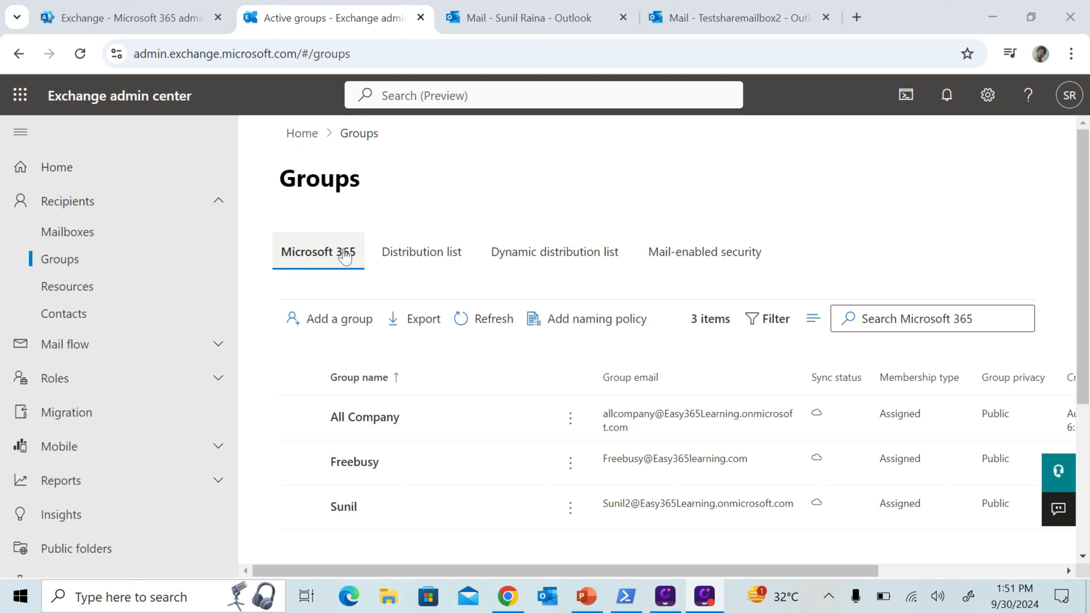
click(339, 320)
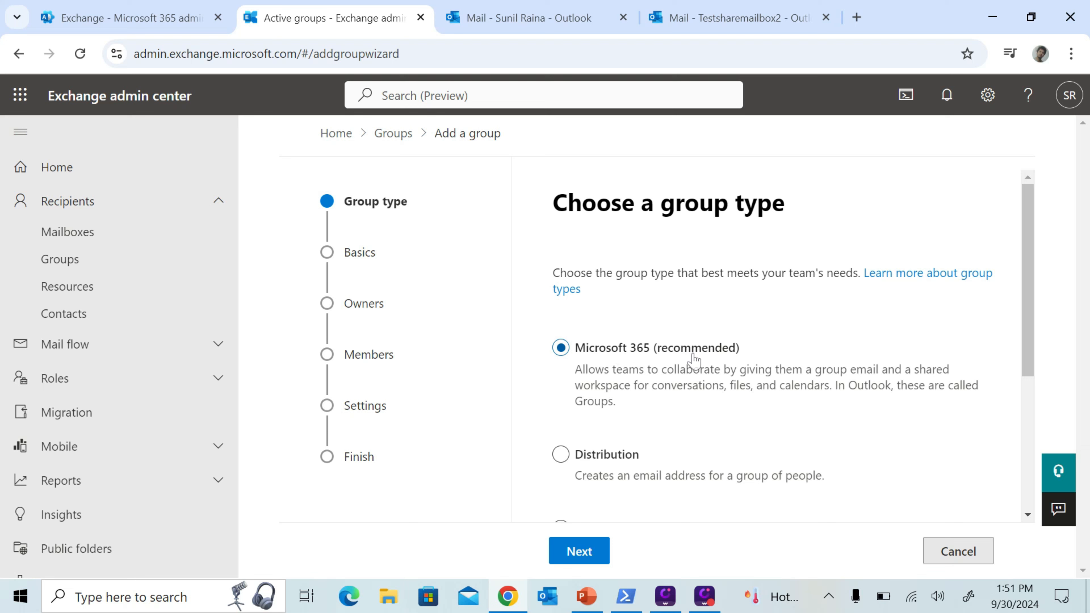
click(575, 552)
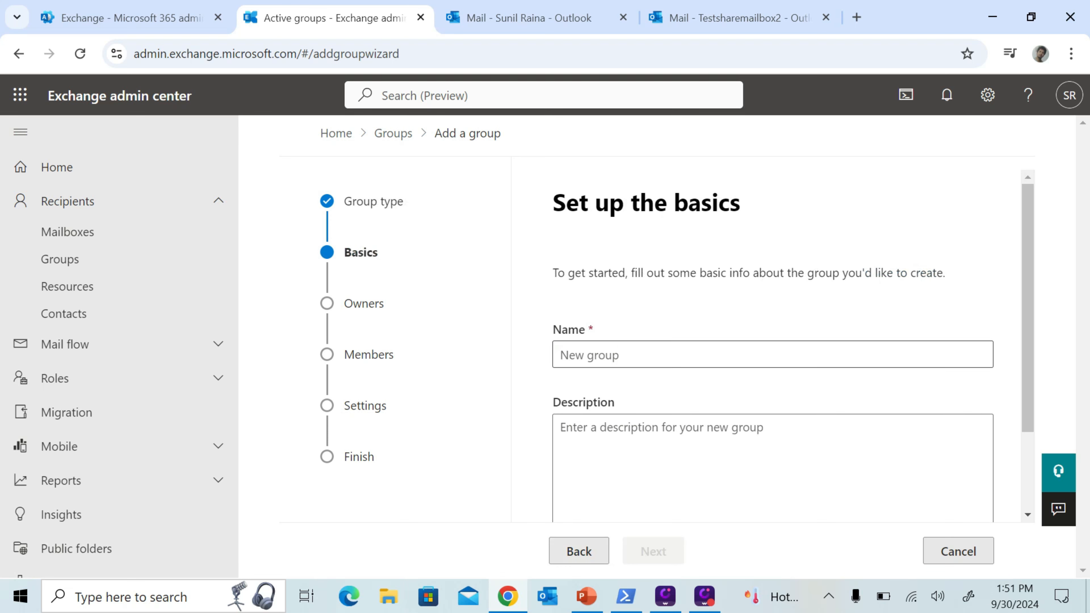
text(M)
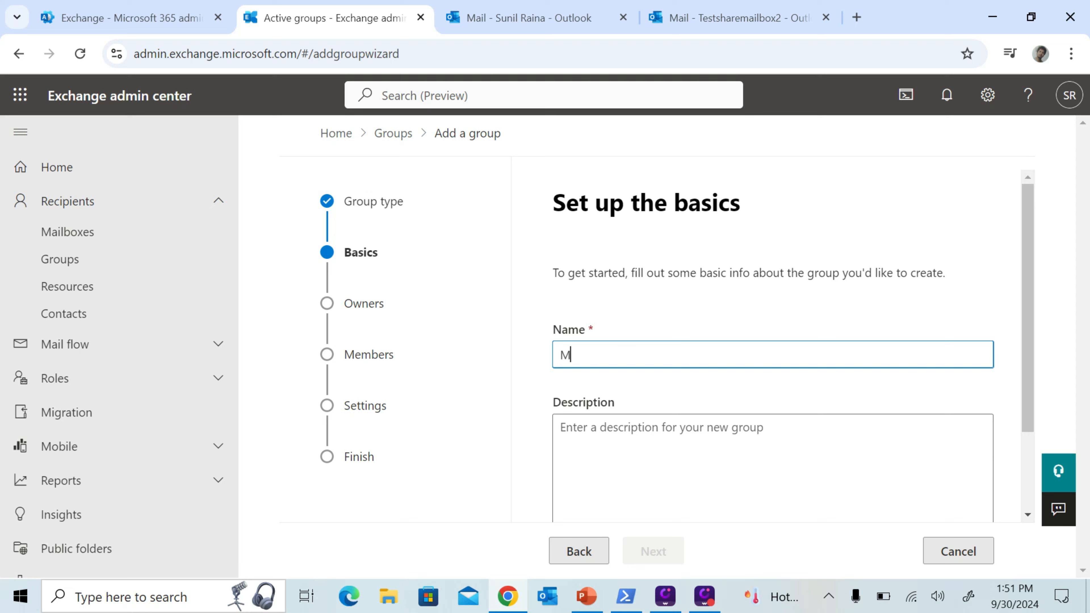
text(icrosoft365group1)
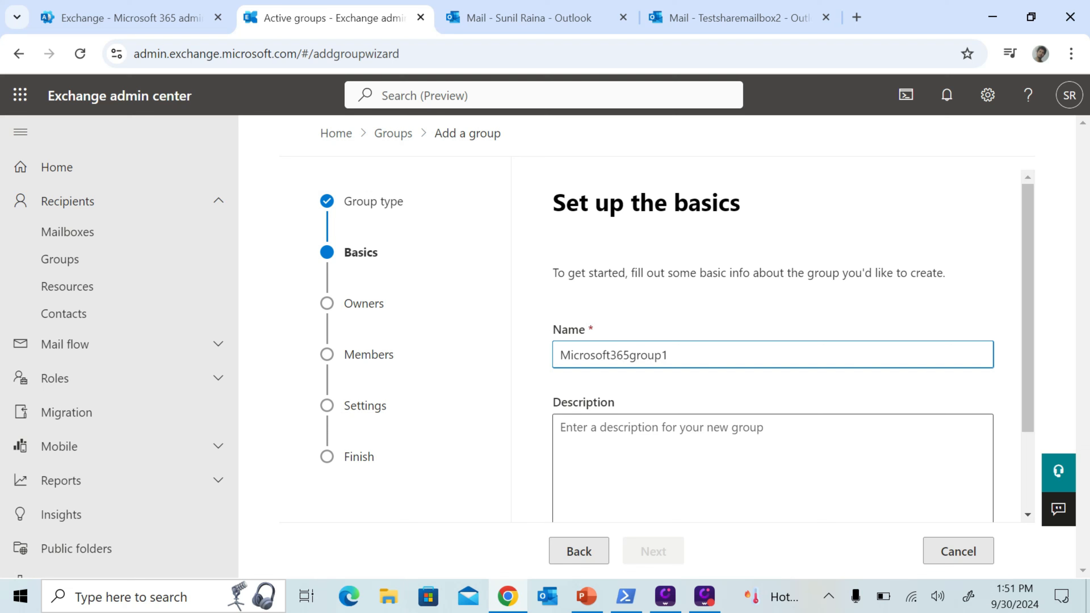
key(Tab)
click(649, 554)
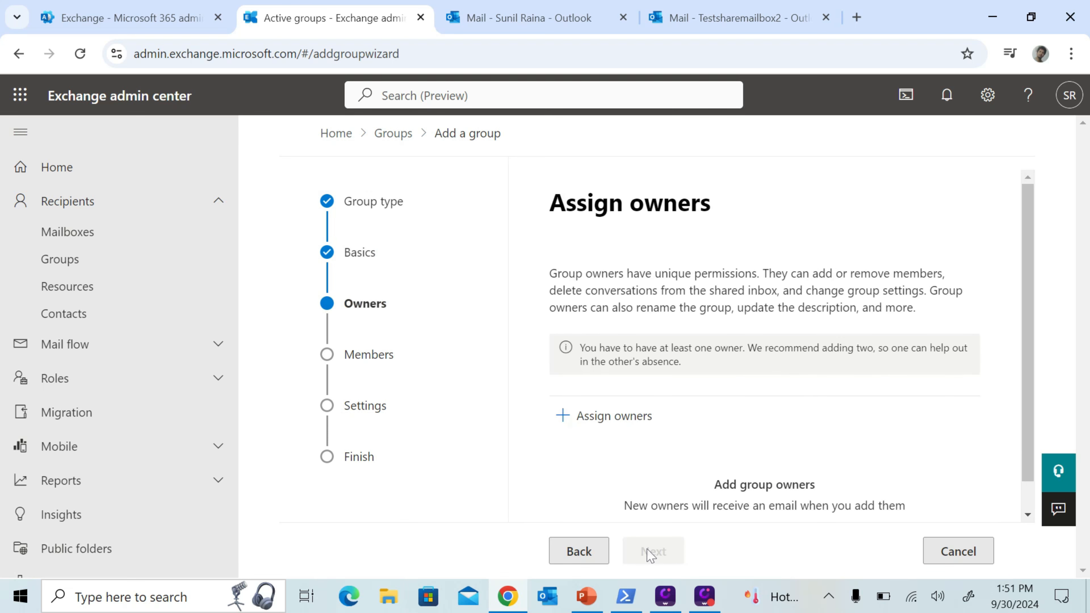
Step: Assign the admin user as the group's owner and continue to members
click(615, 420)
text(sunilraina)
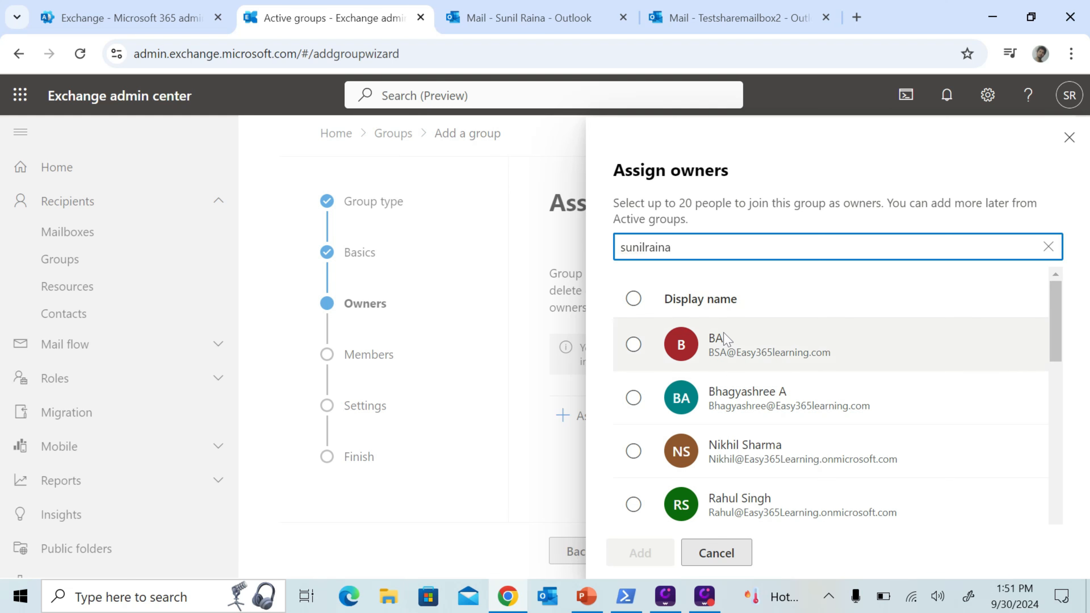
key(Left)
key(Left)
key(Left)
key(Left)
key(Left)
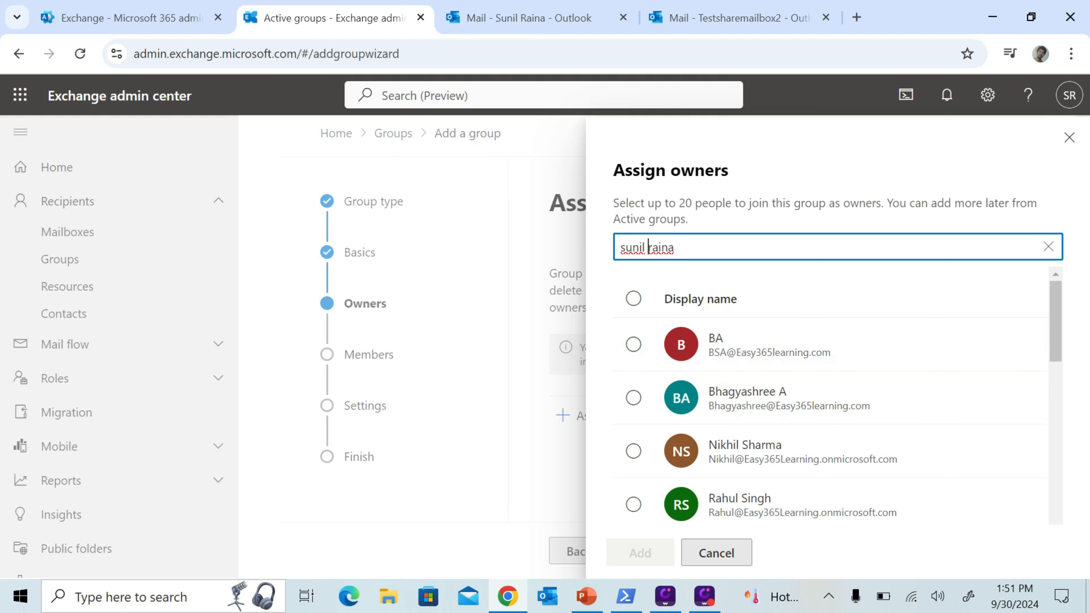
click(633, 345)
click(643, 553)
click(653, 551)
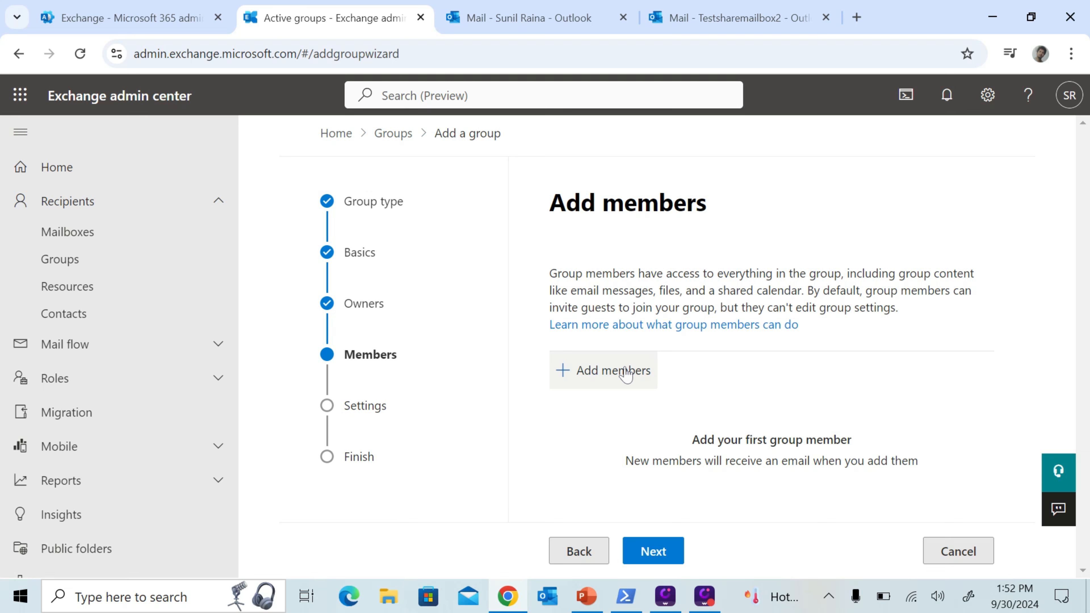
Step: Add the admin user as a member of the group and continue to settings
click(626, 372)
text(sunilraina)
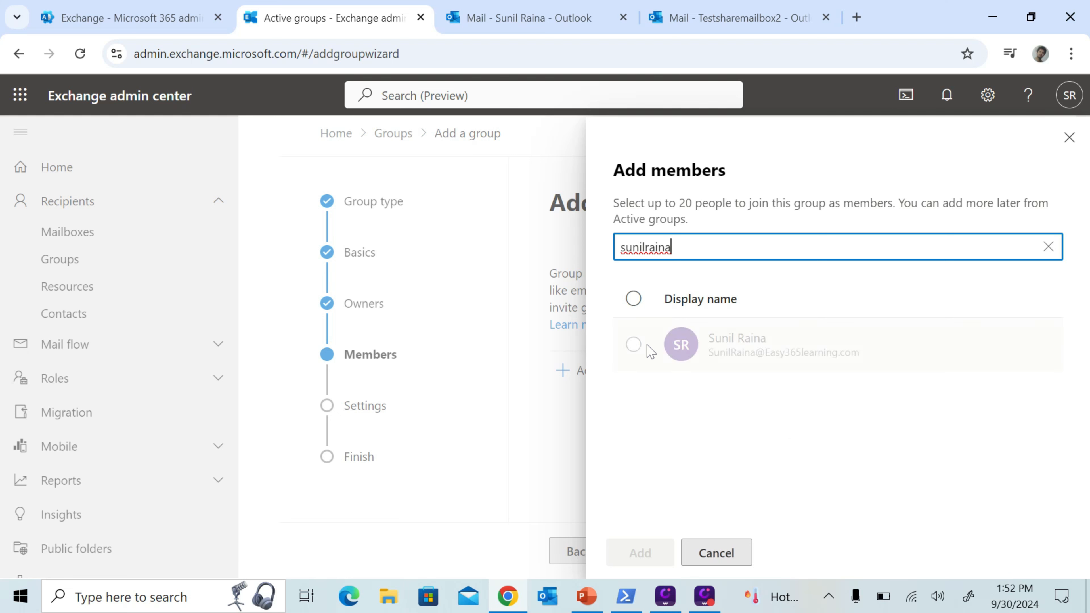
click(633, 344)
click(650, 555)
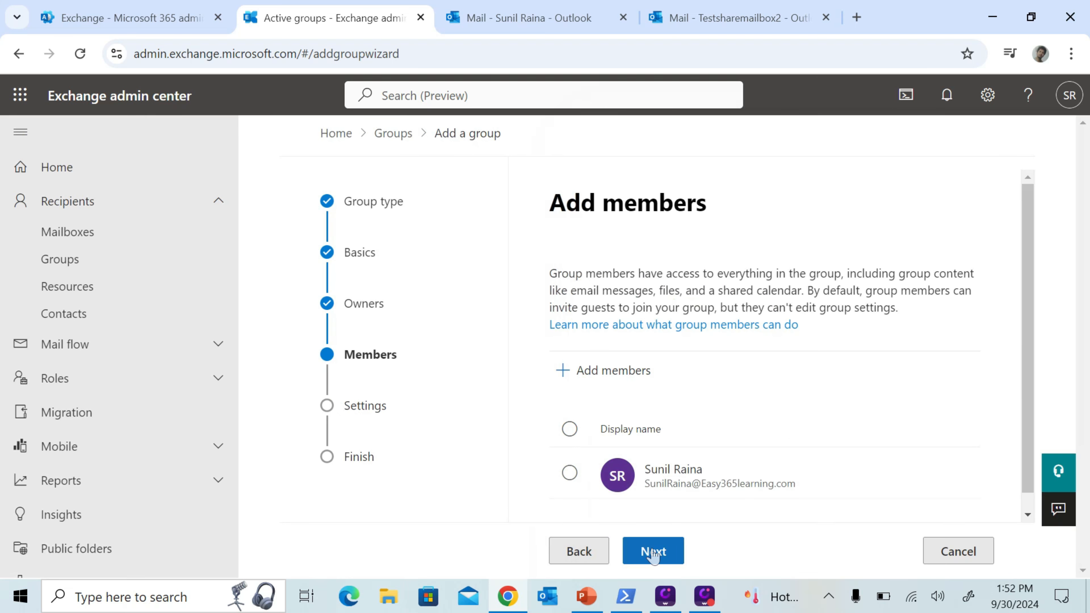
click(653, 552)
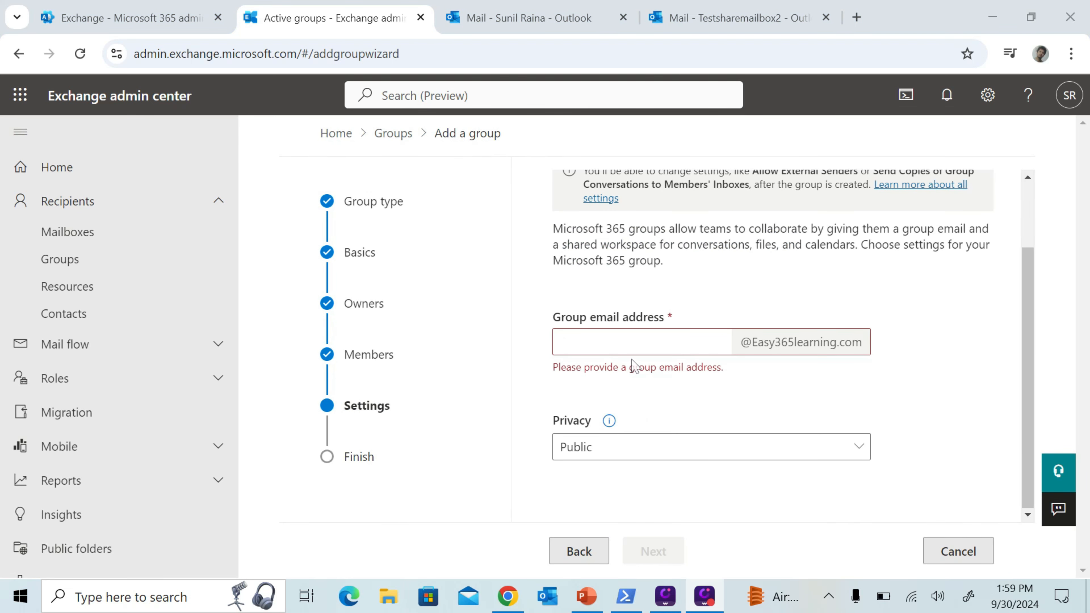
Step: Give the group the email address Microsoft365group1, keep privacy Public, and create it
click(626, 346)
text(Microsoft365group1)
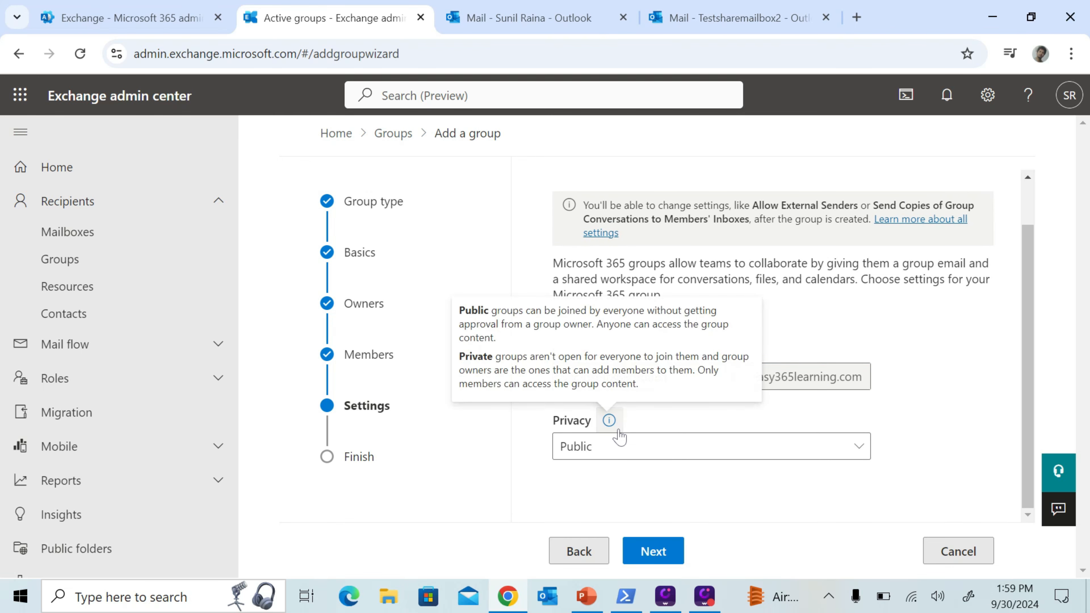
click(621, 449)
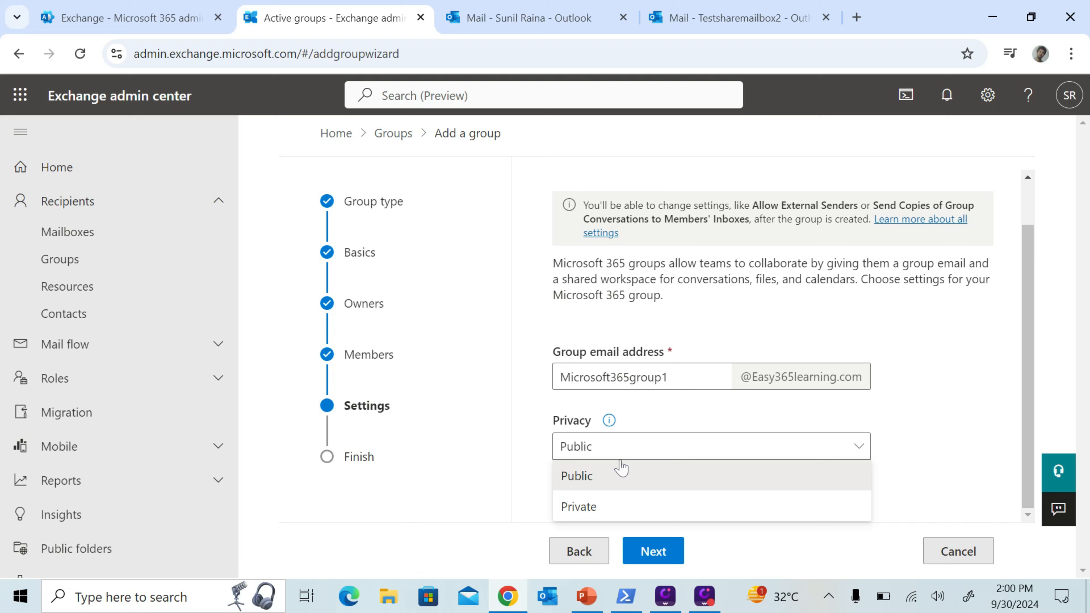
click(628, 481)
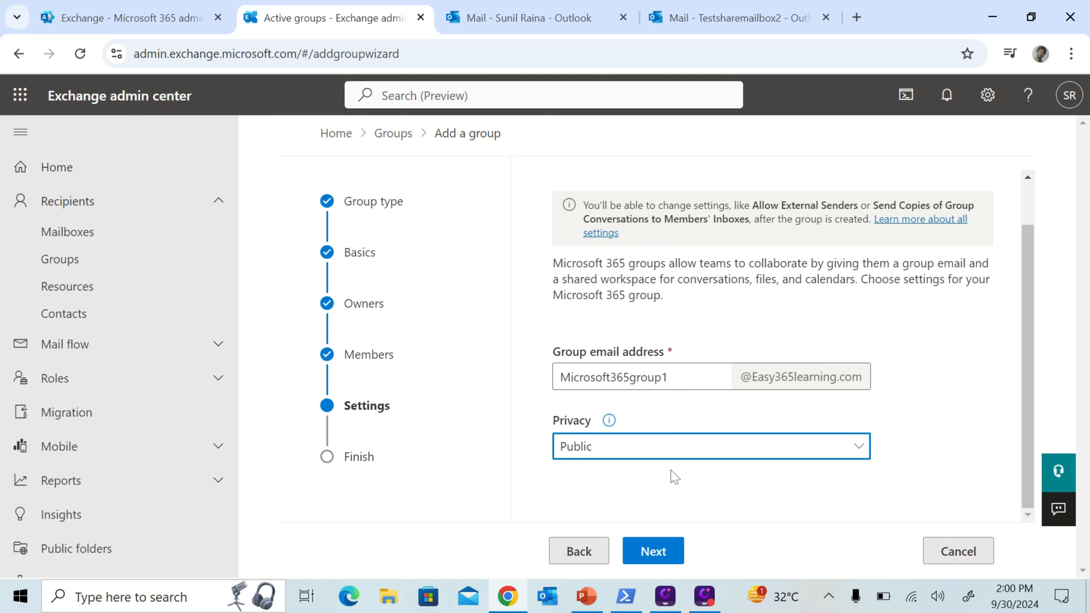
click(659, 554)
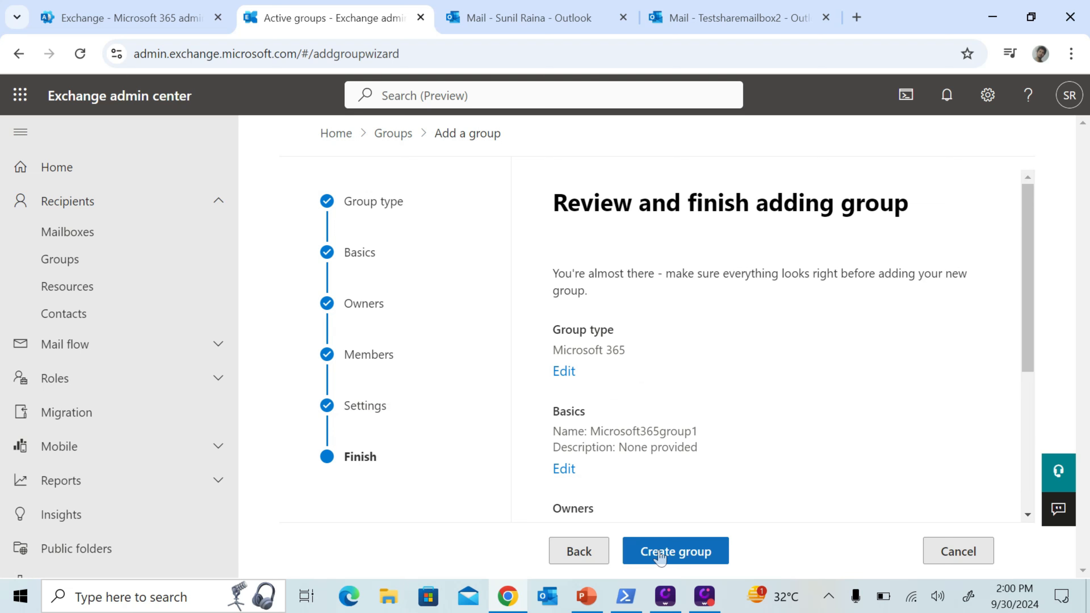
click(660, 554)
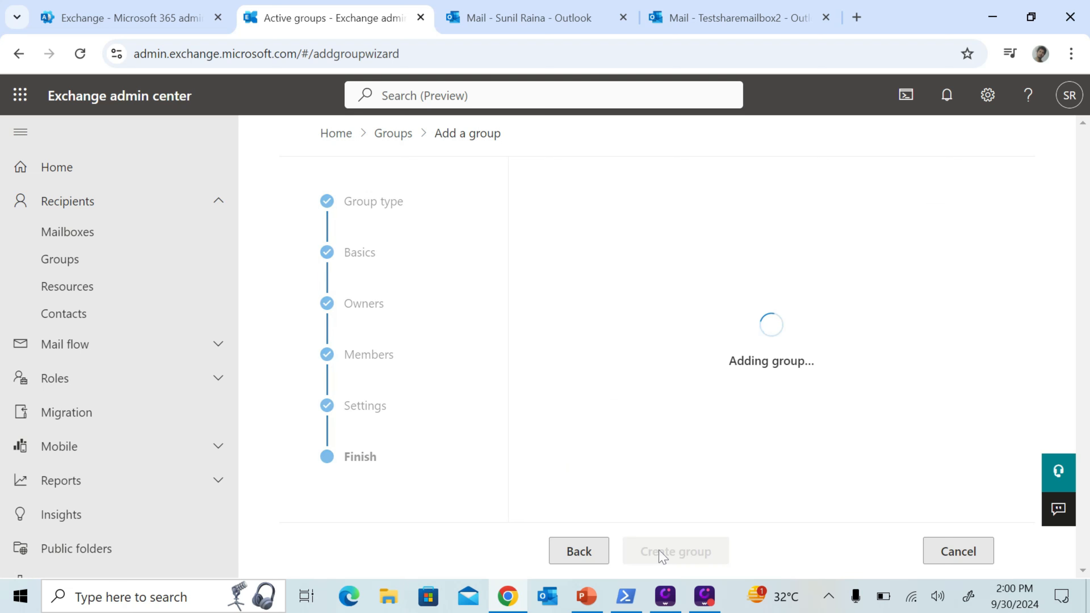
Step: Switch to the Distribution list tab in Groups and begin adding a new group
right_click(618, 539)
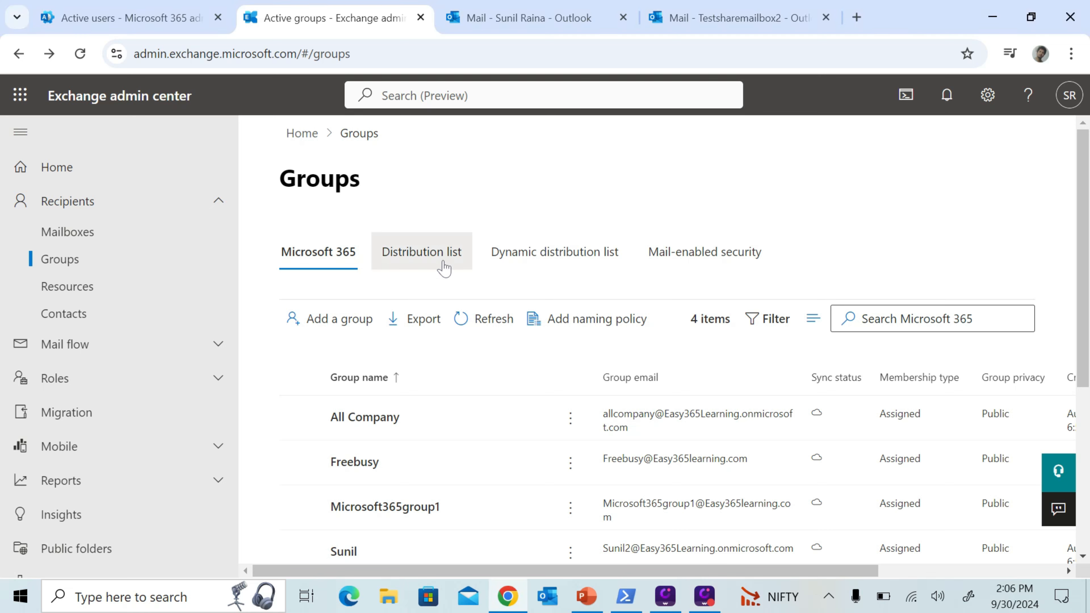
click(445, 268)
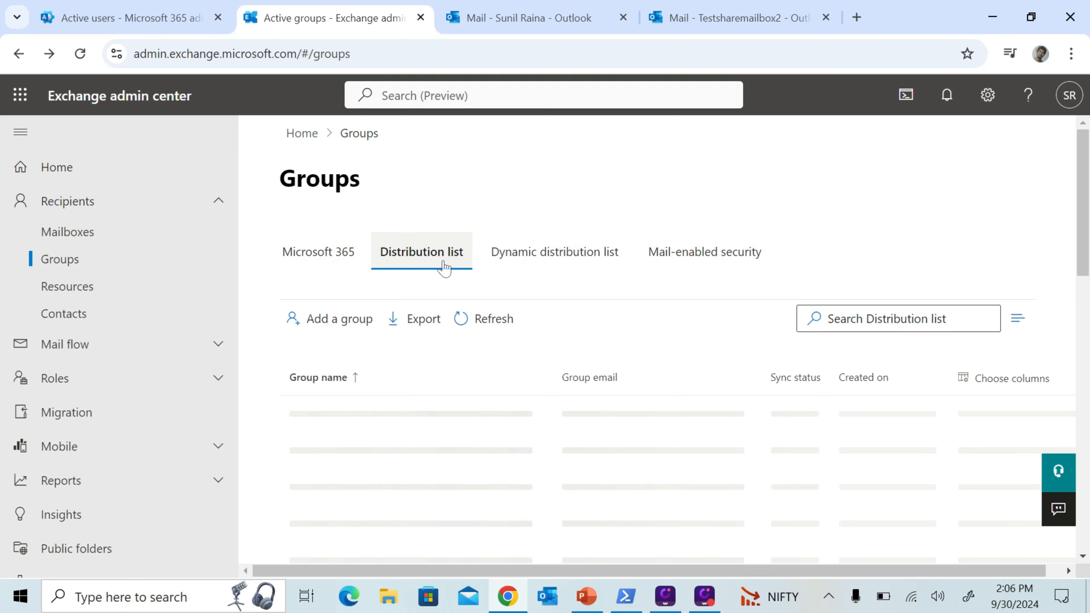
click(360, 319)
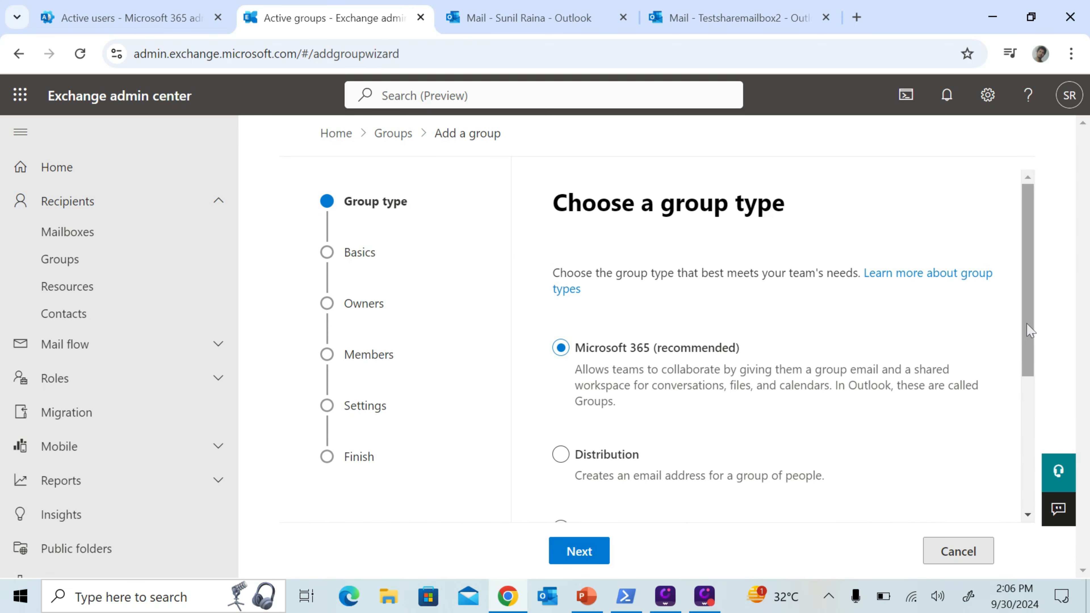
Step: Choose the Distribution group type and name it Distributiongroup1
drag(1027, 331, 1047, 447)
click(575, 241)
click(579, 551)
text(Distribut)
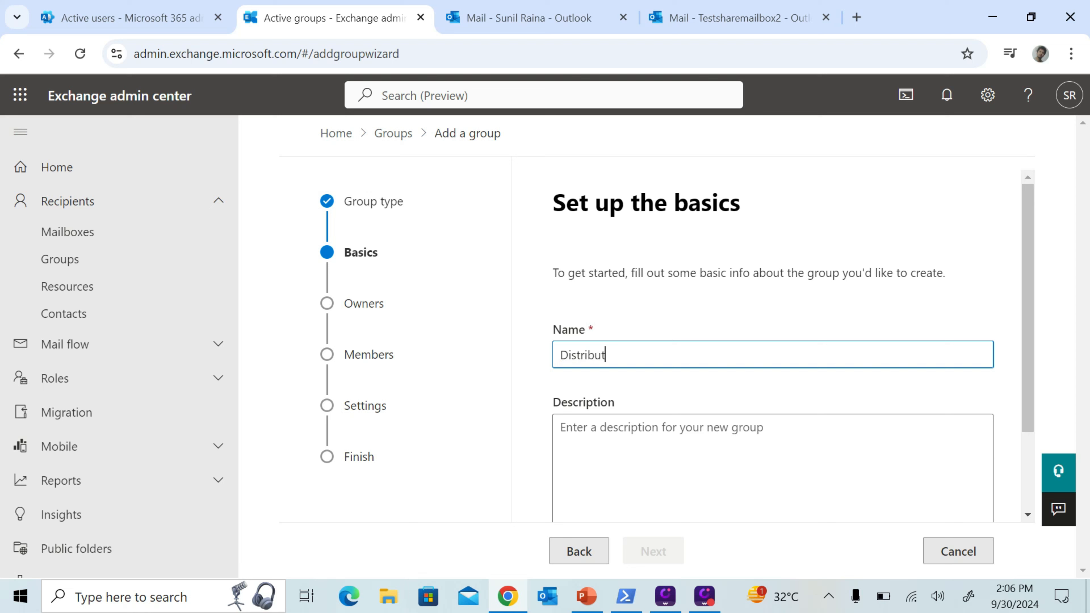
text(iongroup1)
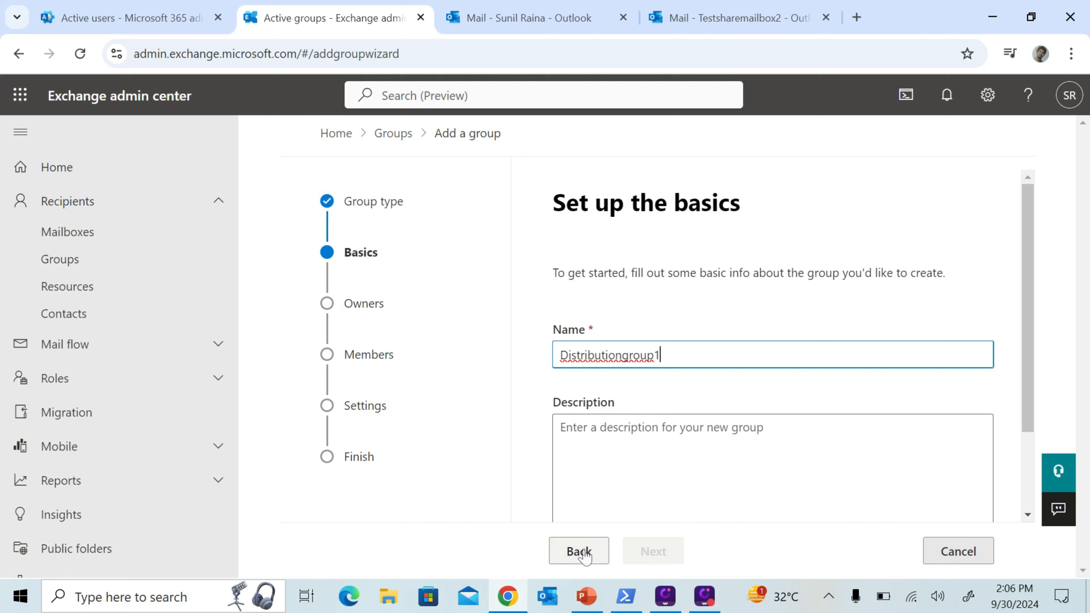
key(Tab)
click(649, 564)
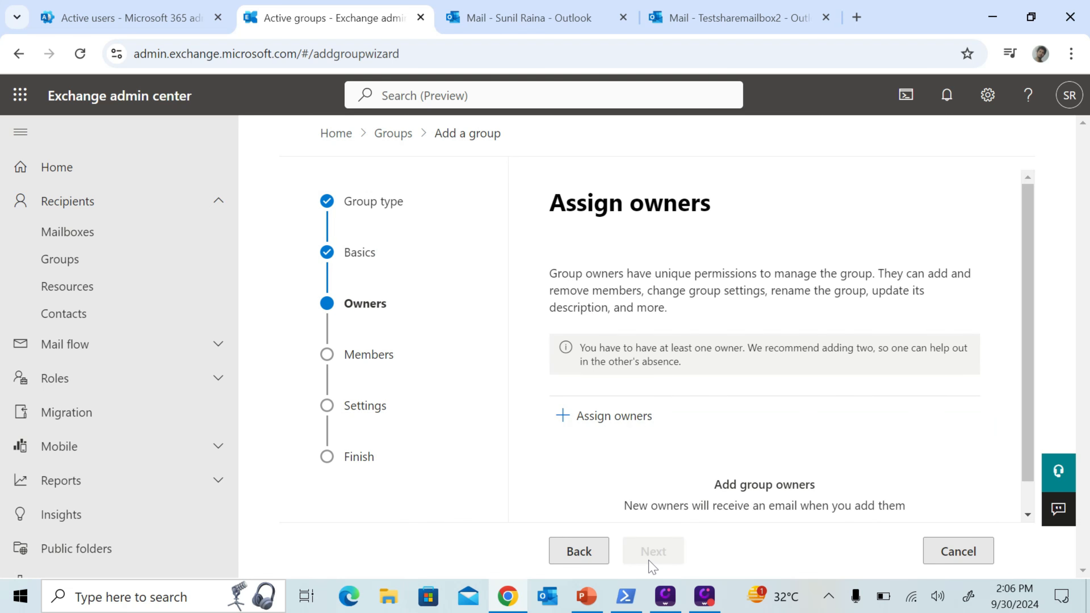
Step: Assign the admin user as owner of Distributiongroup1 and continue to members
click(598, 432)
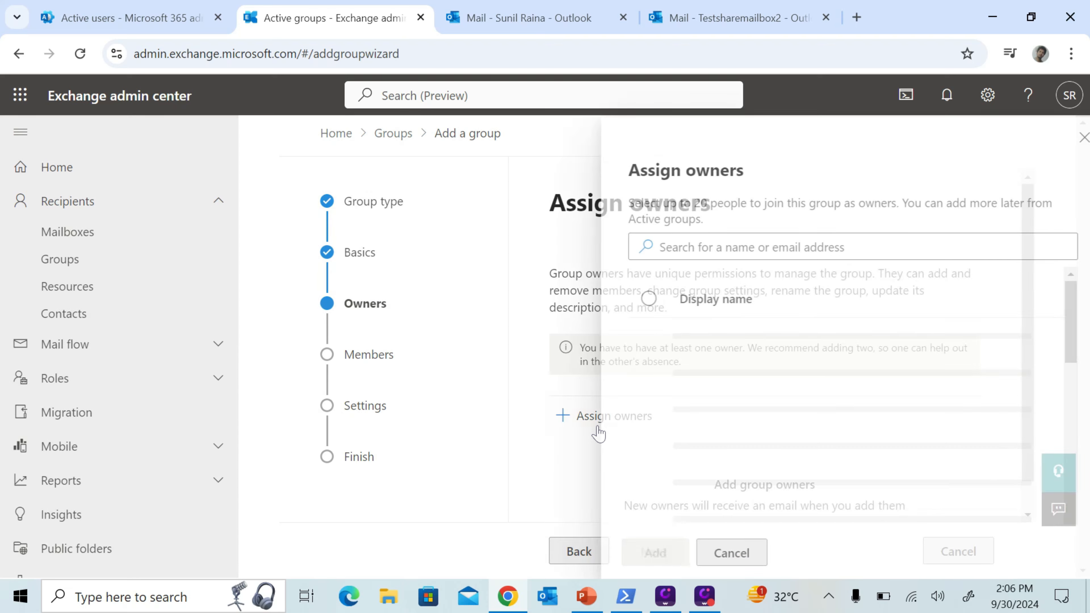
text(sun)
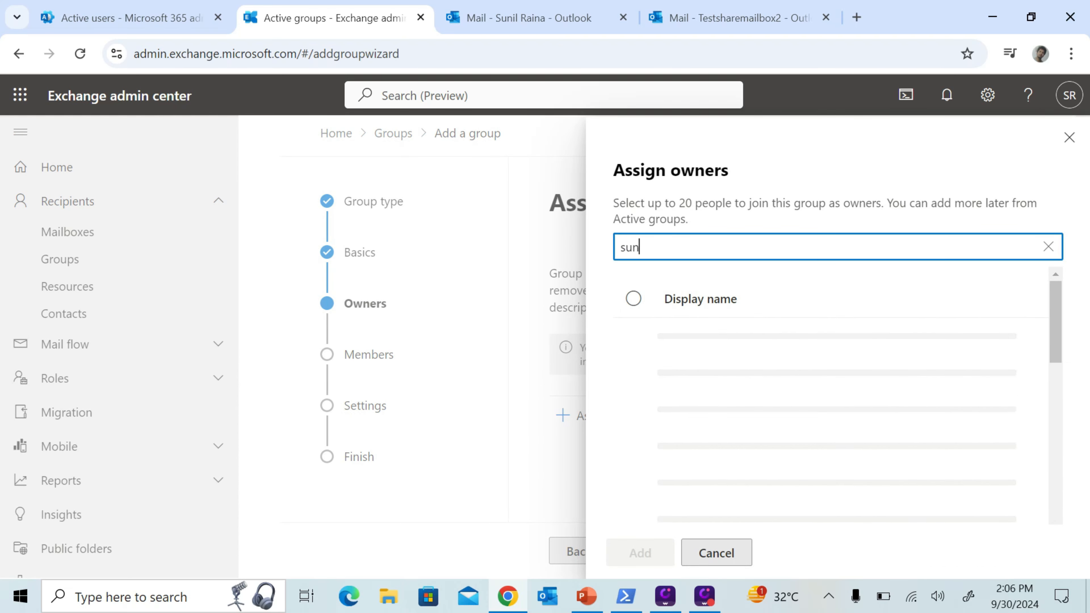
text(ilraina)
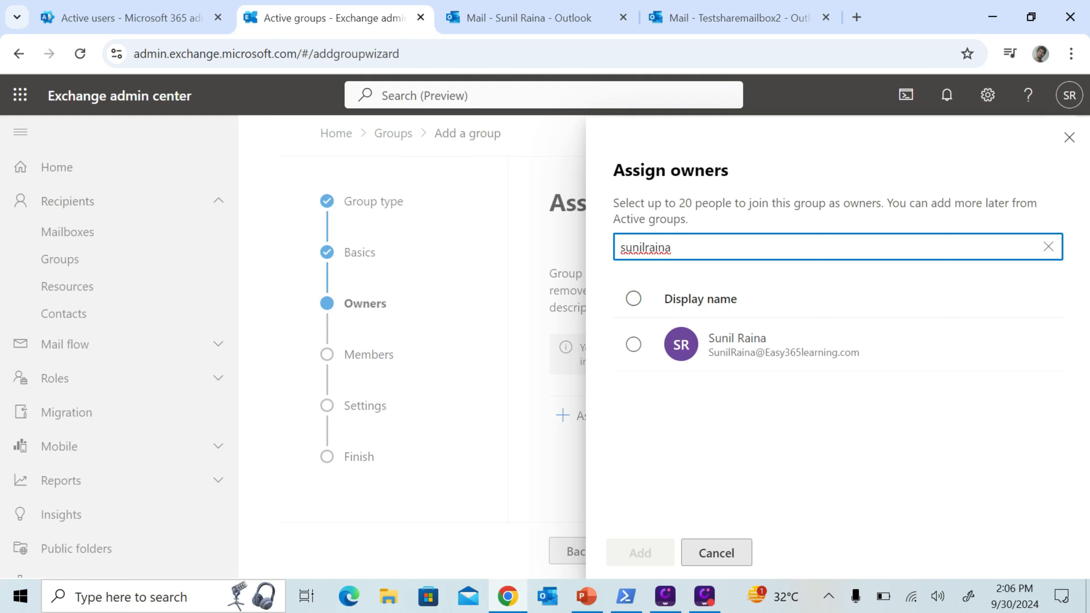
click(633, 344)
click(644, 553)
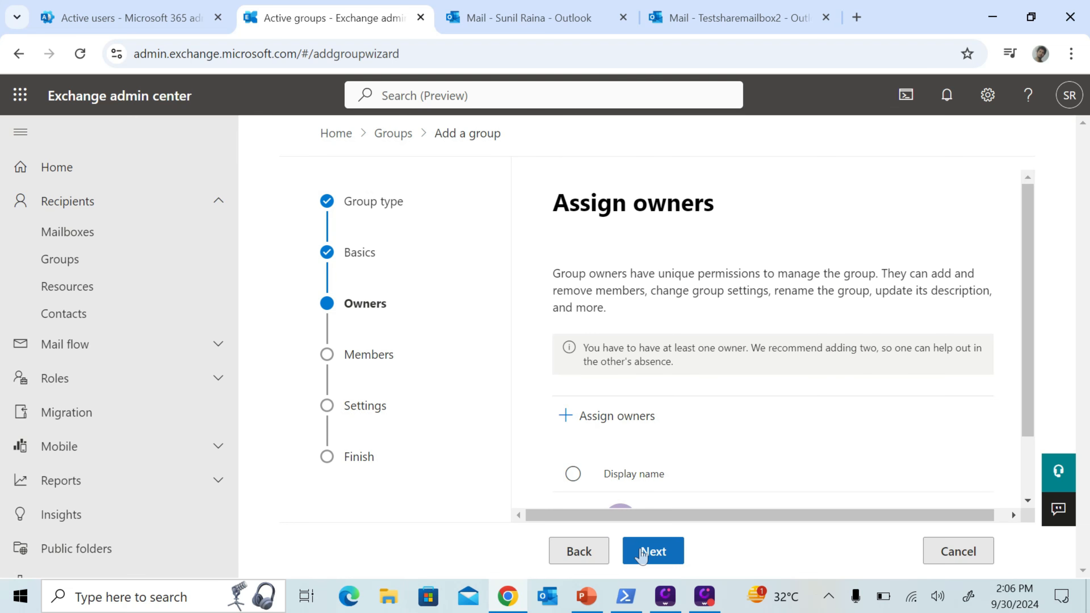
click(673, 552)
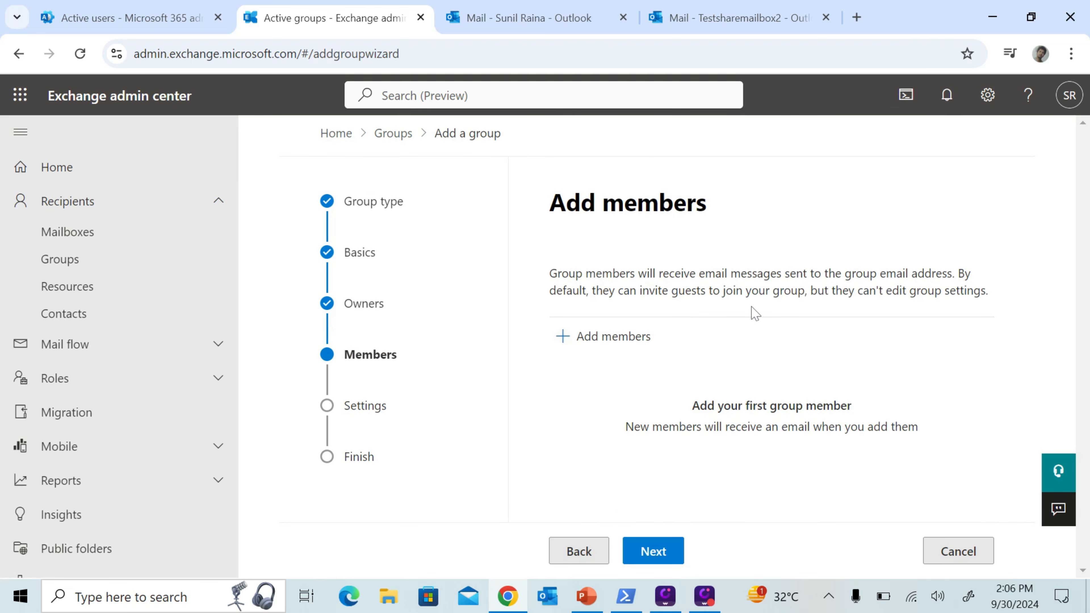
Step: Add the admin user and a second user as members, then continue to group settings
click(629, 346)
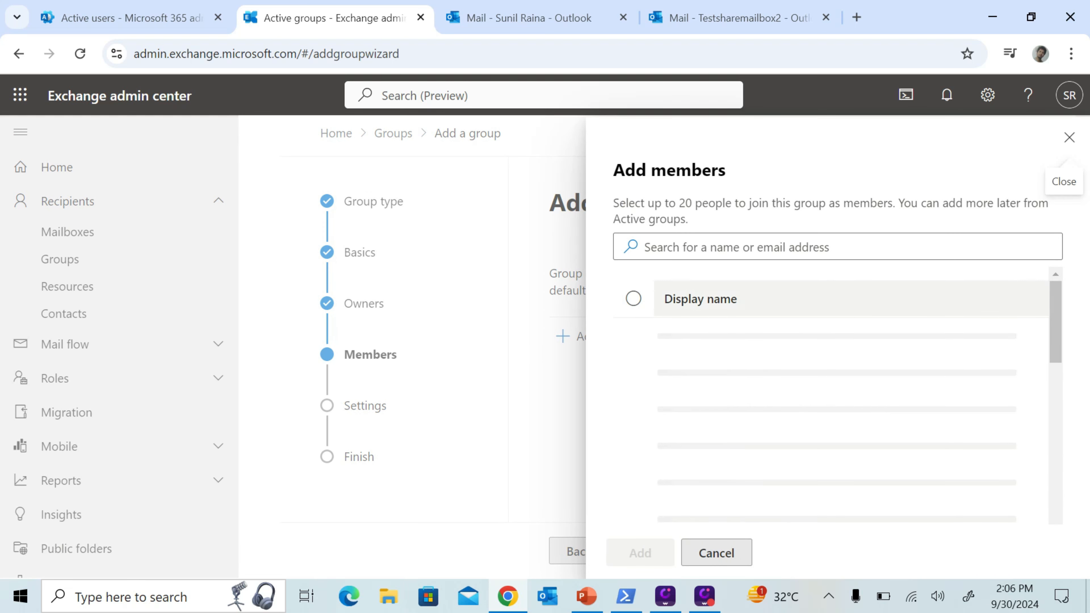
text(sunilraina)
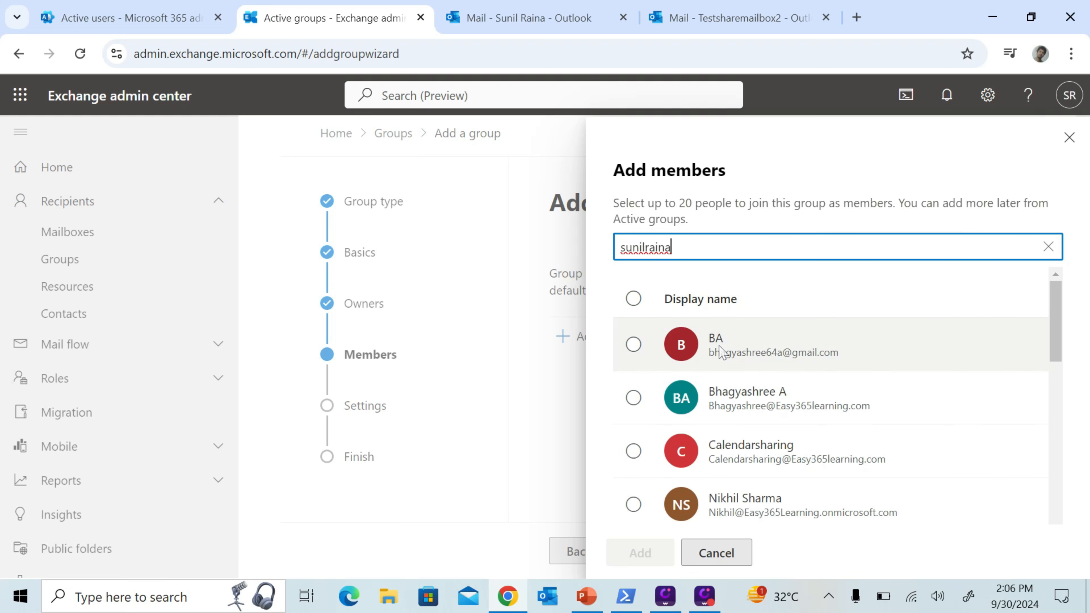
key(Return)
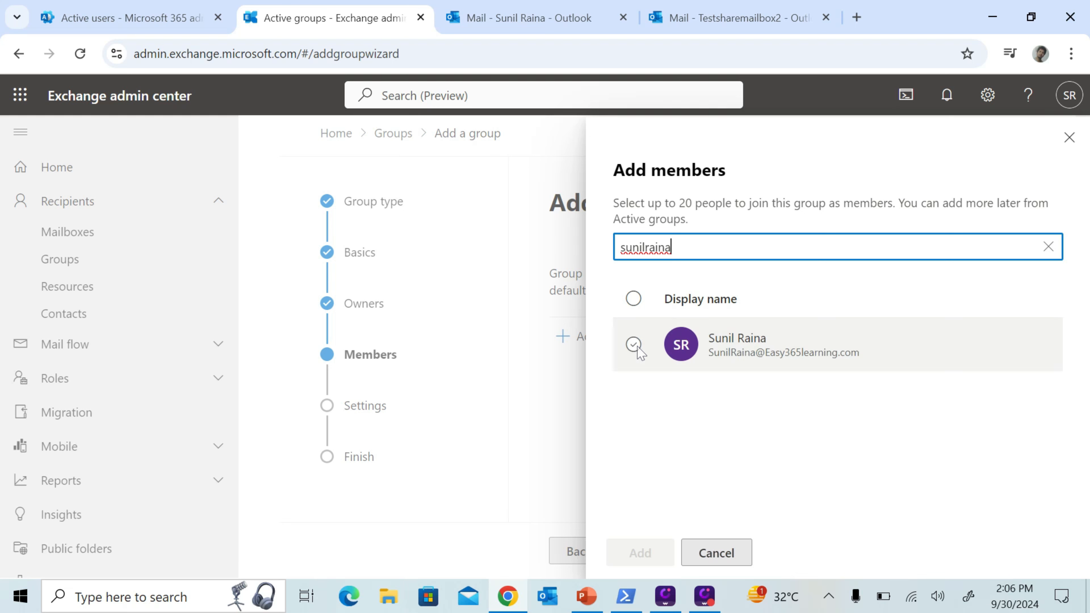
click(634, 345)
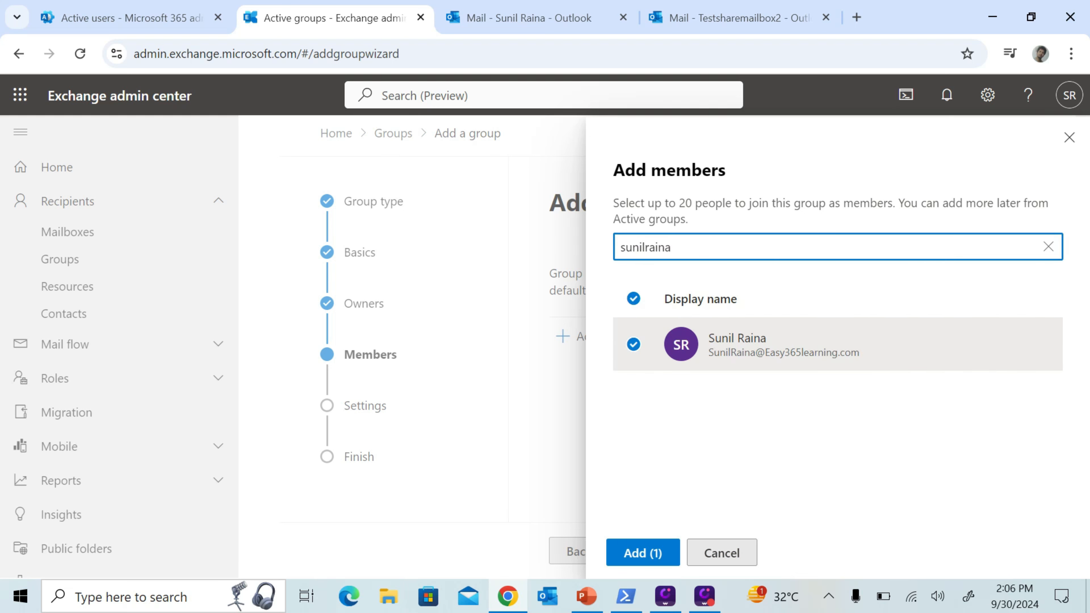
key(BackSpace)
key(BackSpace)
key(BackSpace)
key(BackSpace)
key(BackSpace)
key(BackSpace)
key(BackSpace)
key(BackSpace)
key(BackSpace)
key(BackSpace)
text(scott)
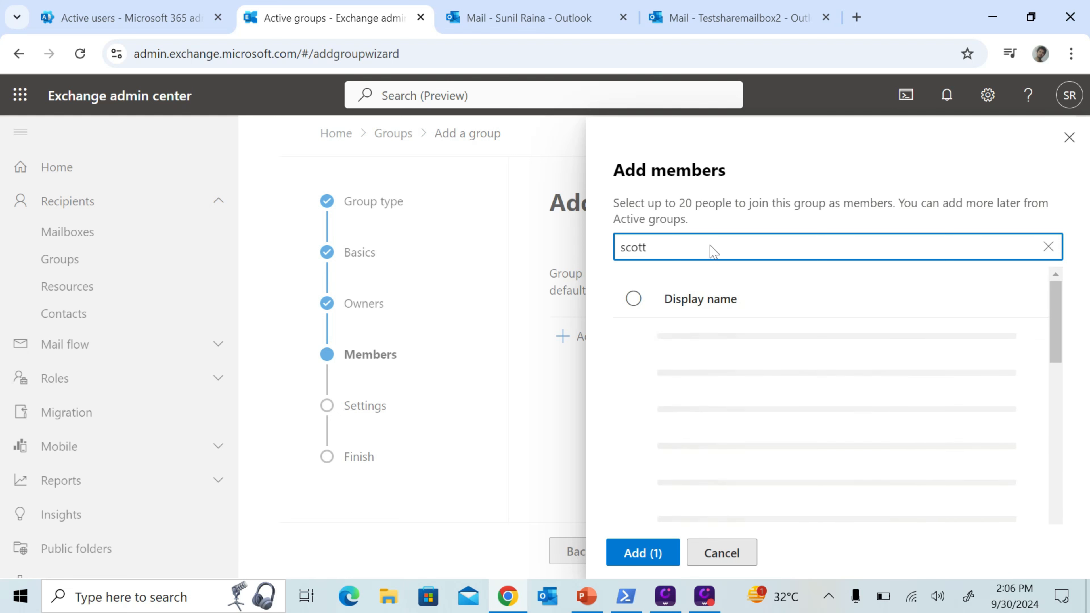
click(634, 345)
click(644, 554)
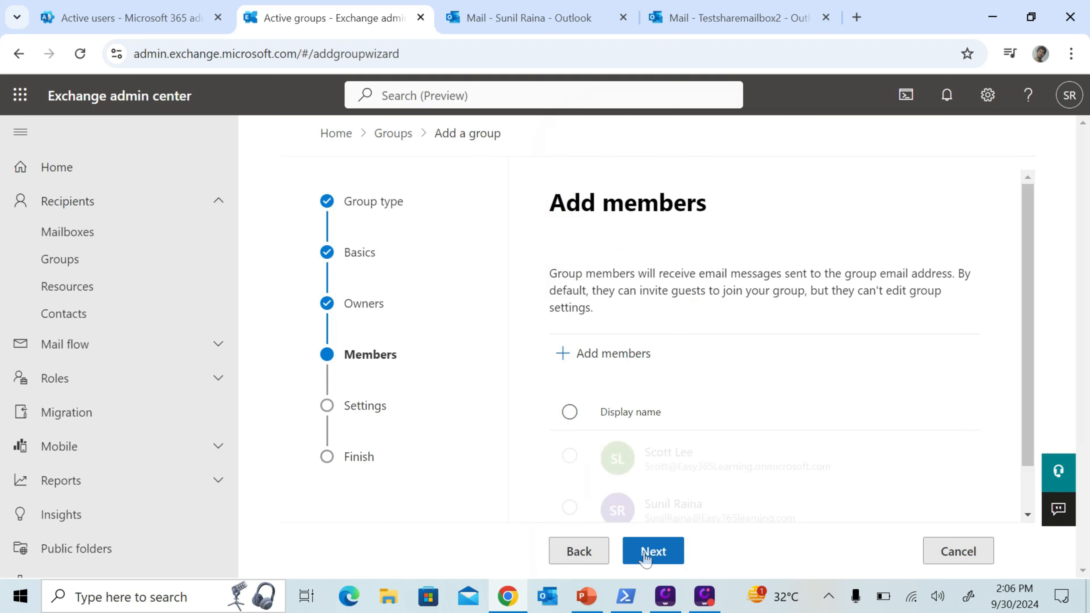
click(646, 554)
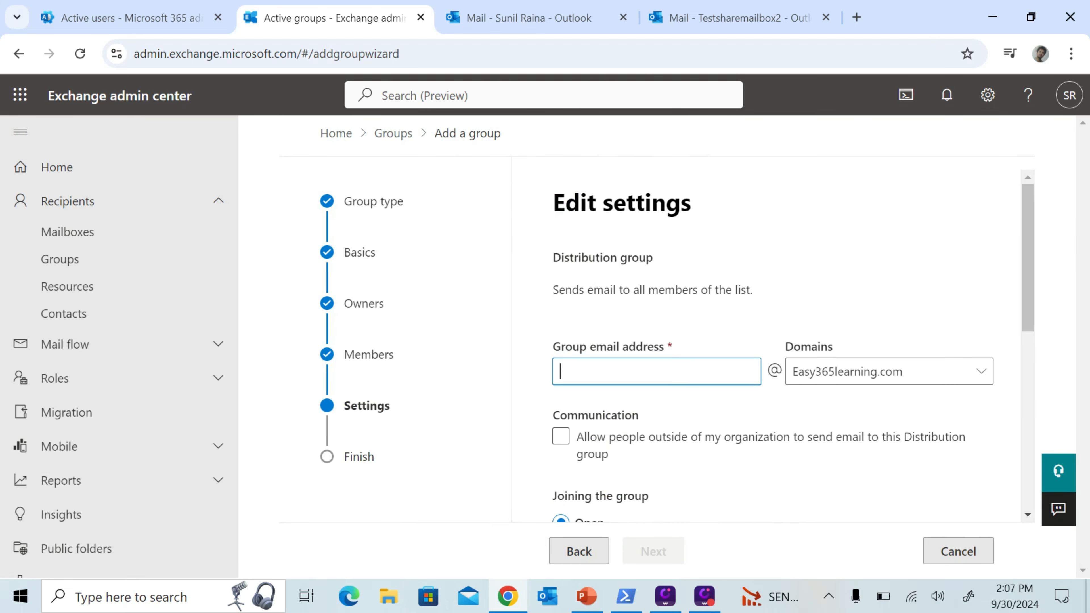
Step: Paste the group's email address, set joining to Closed, and continue to the review step
text(Distributiongroup1)
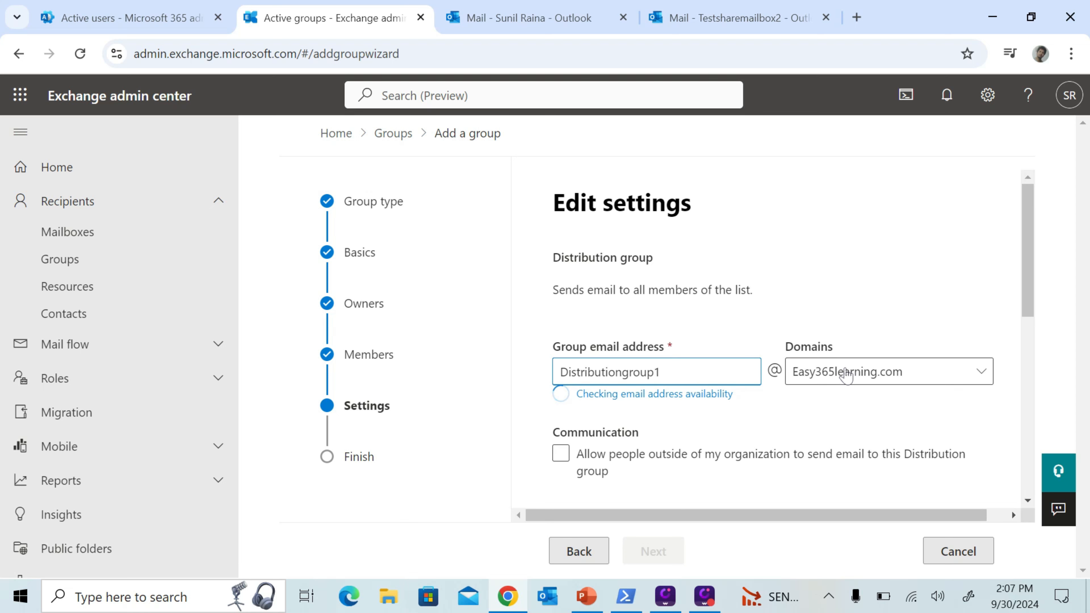
scroll(1037, 290, down, 1)
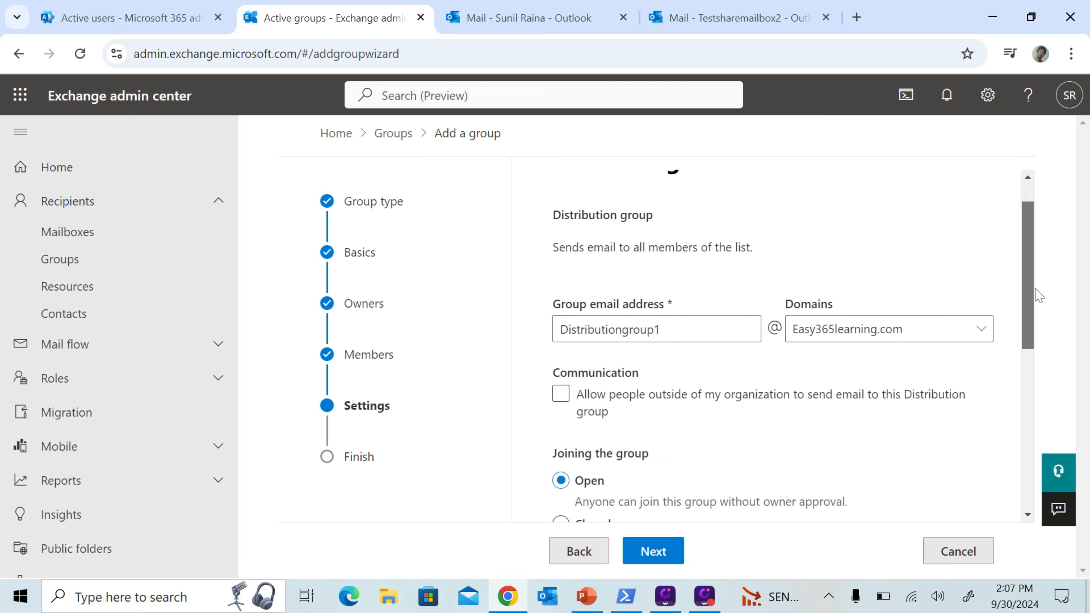
scroll(1038, 295, up, 1)
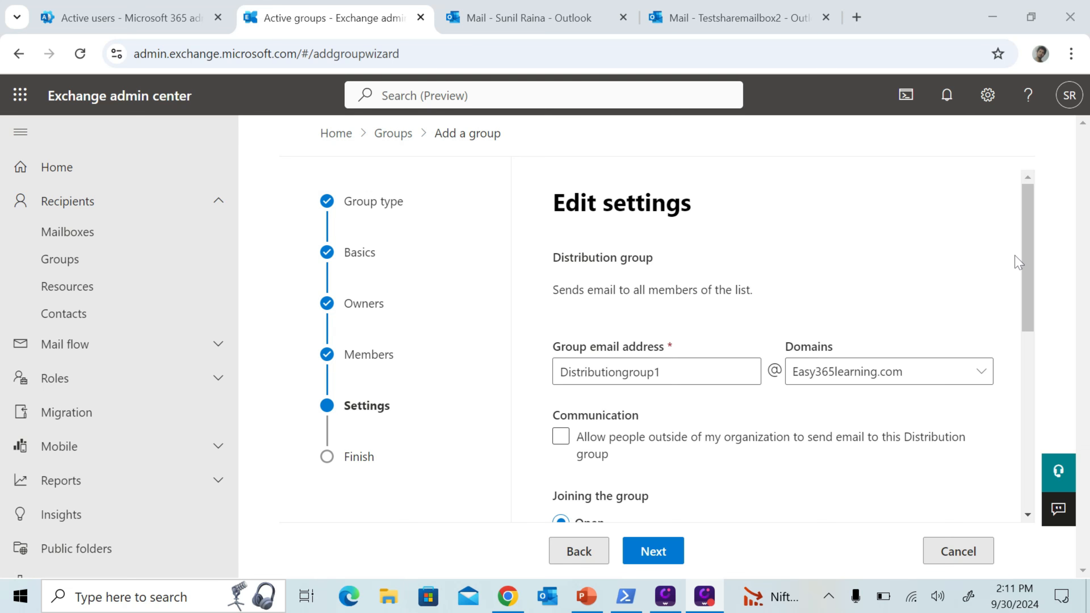
scroll(659, 425, down, 3)
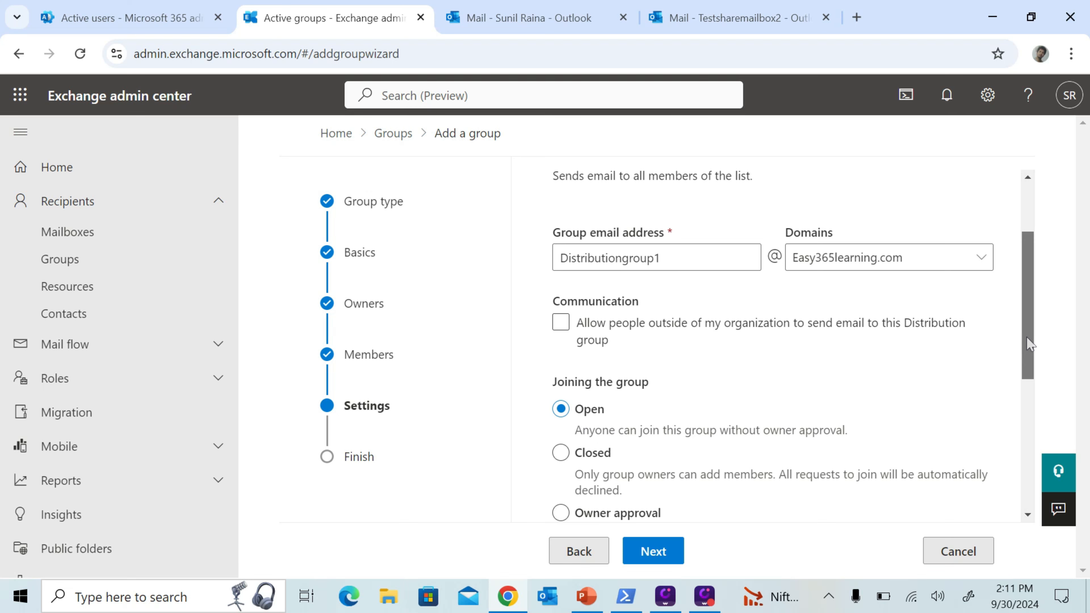
drag(1028, 344, 1028, 355)
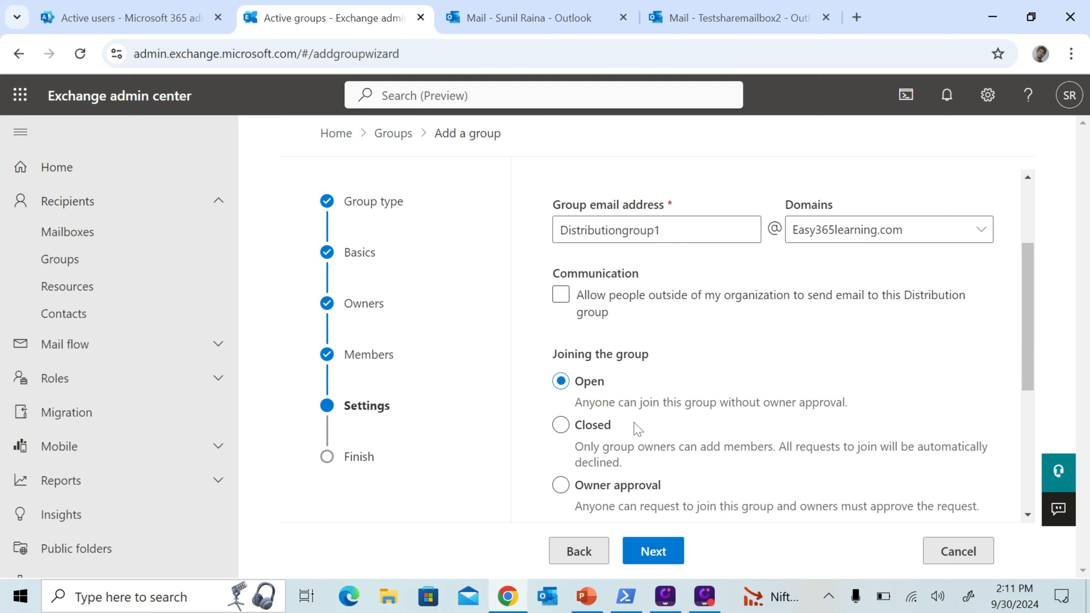
click(589, 426)
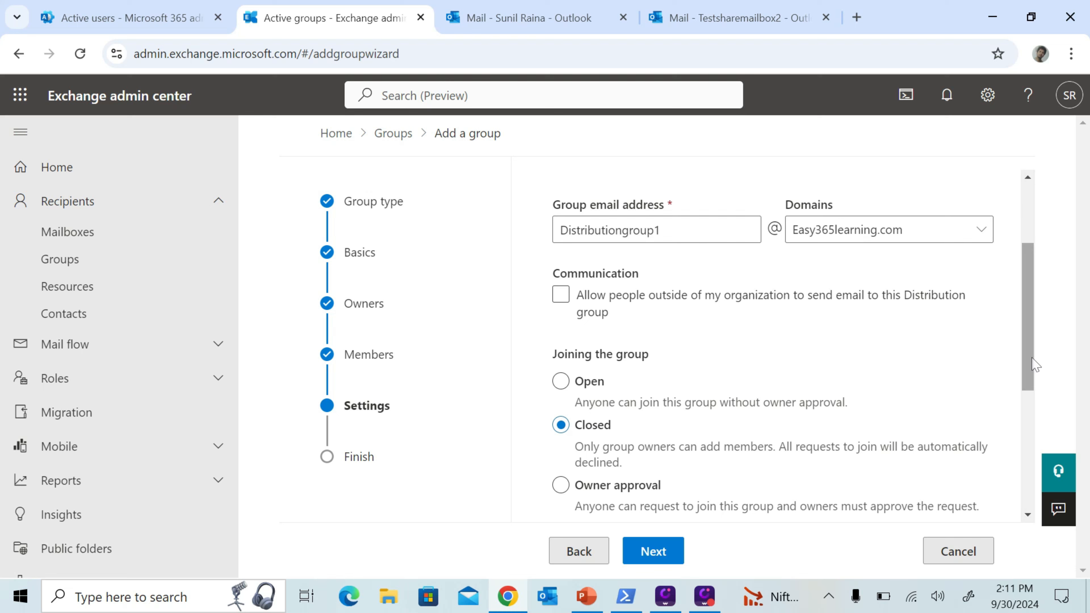
drag(1030, 365, 1032, 392)
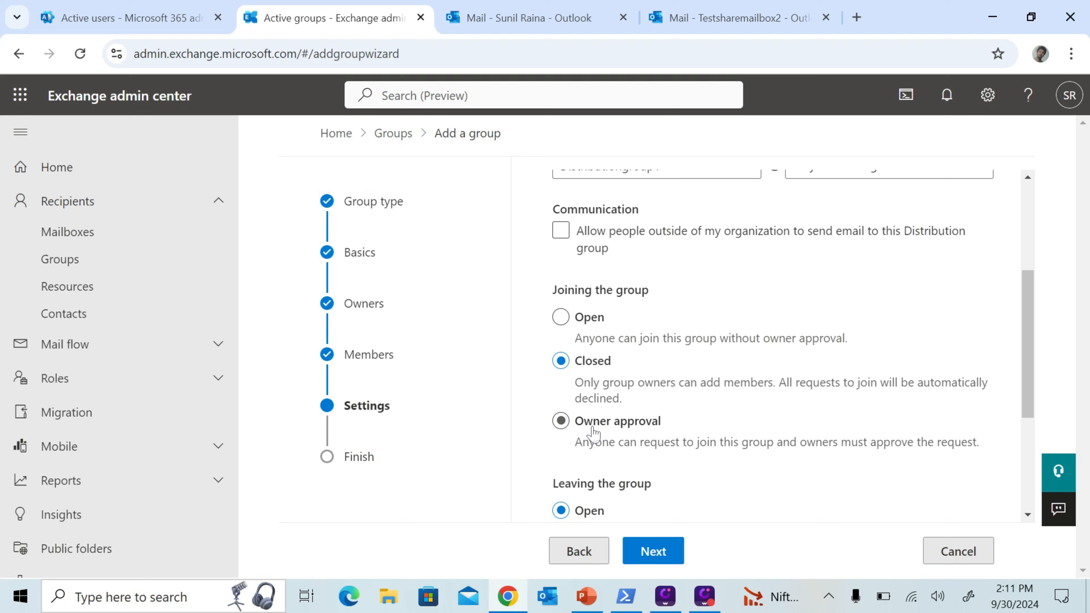
scroll(594, 433, down, 5)
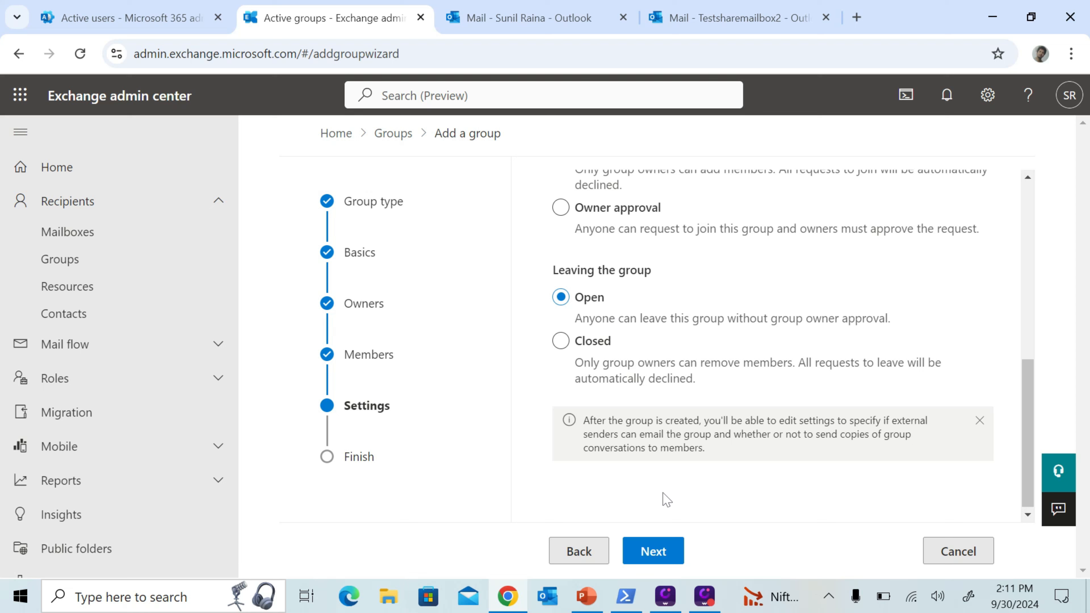
click(657, 553)
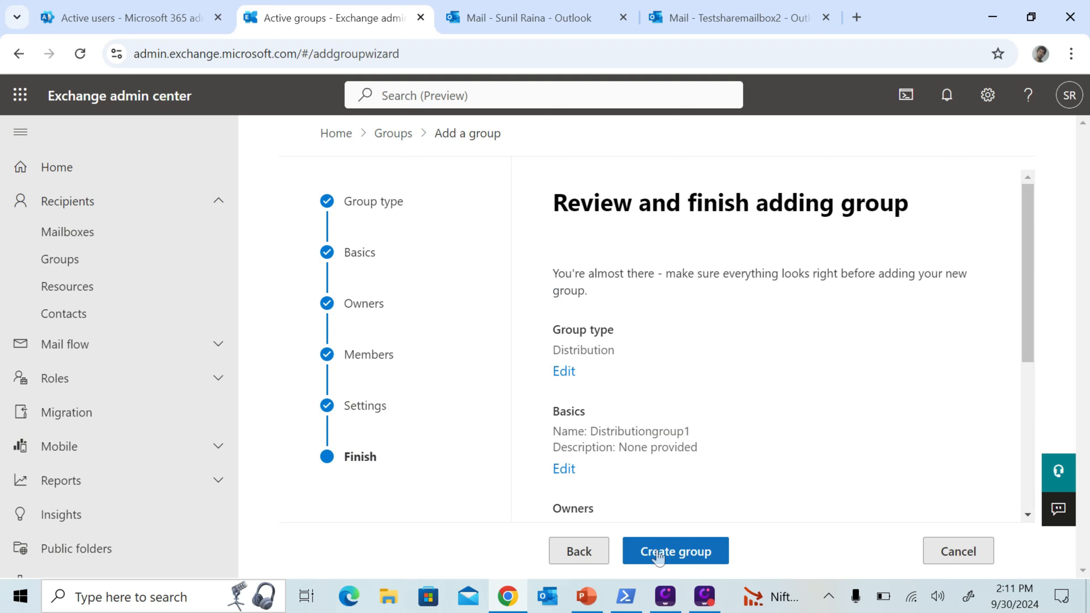
Step: Create Distributiongroup1 and show the empty Dynamic distribution list tab
click(658, 553)
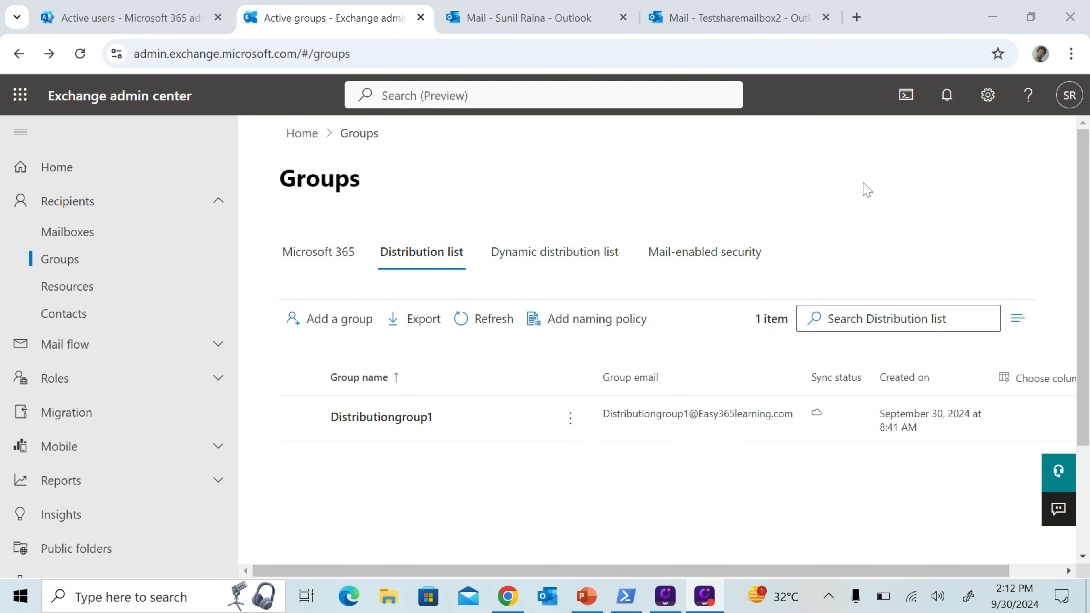
click(554, 251)
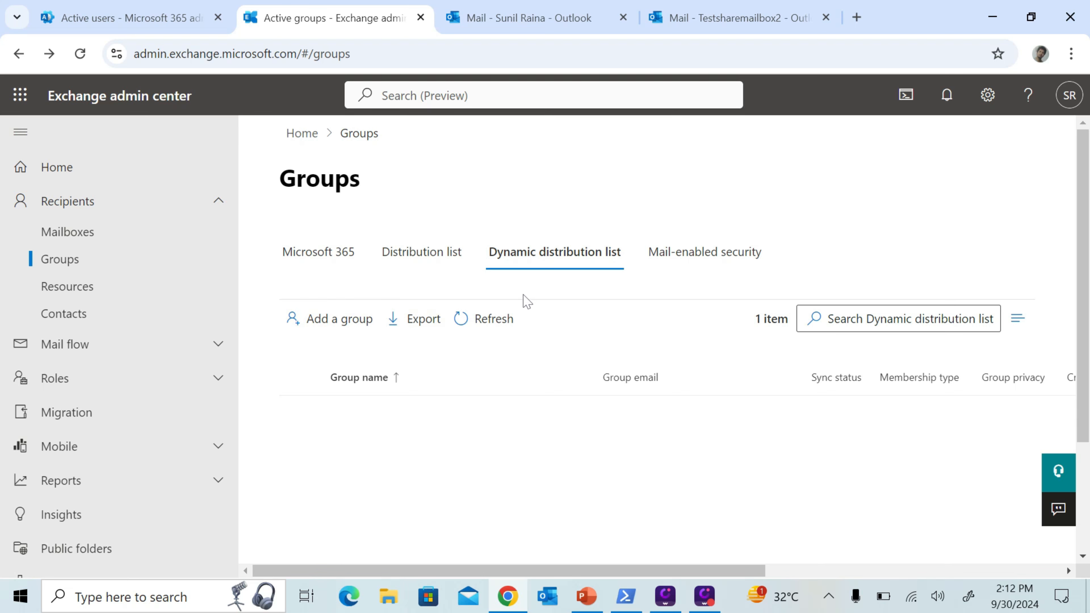
Step: Start a new group and choose Dynamic distribution as its type
click(351, 327)
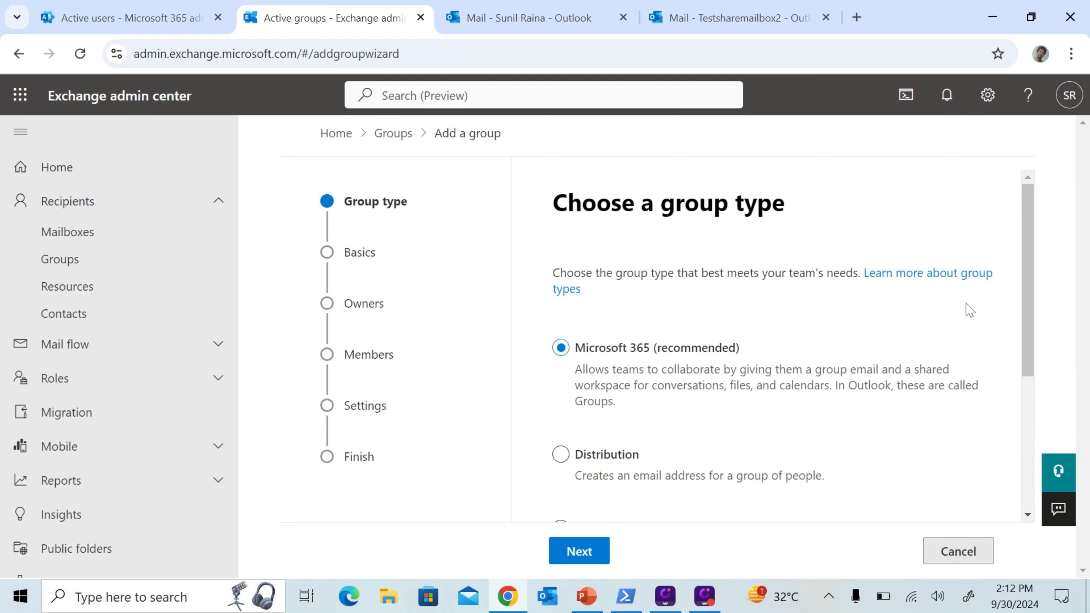
scroll(1034, 316, down, 5)
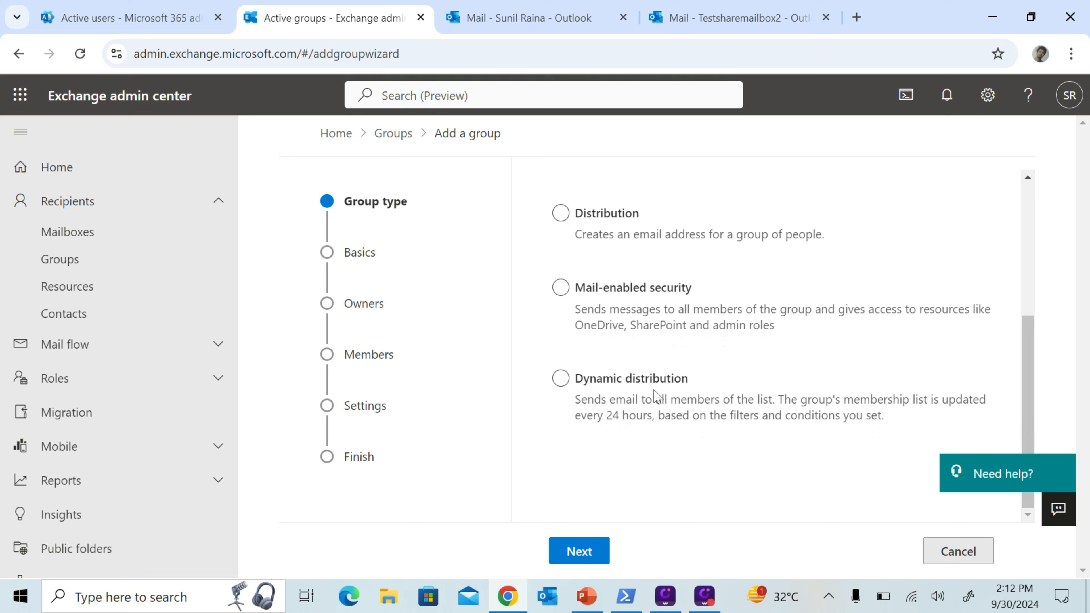
click(575, 391)
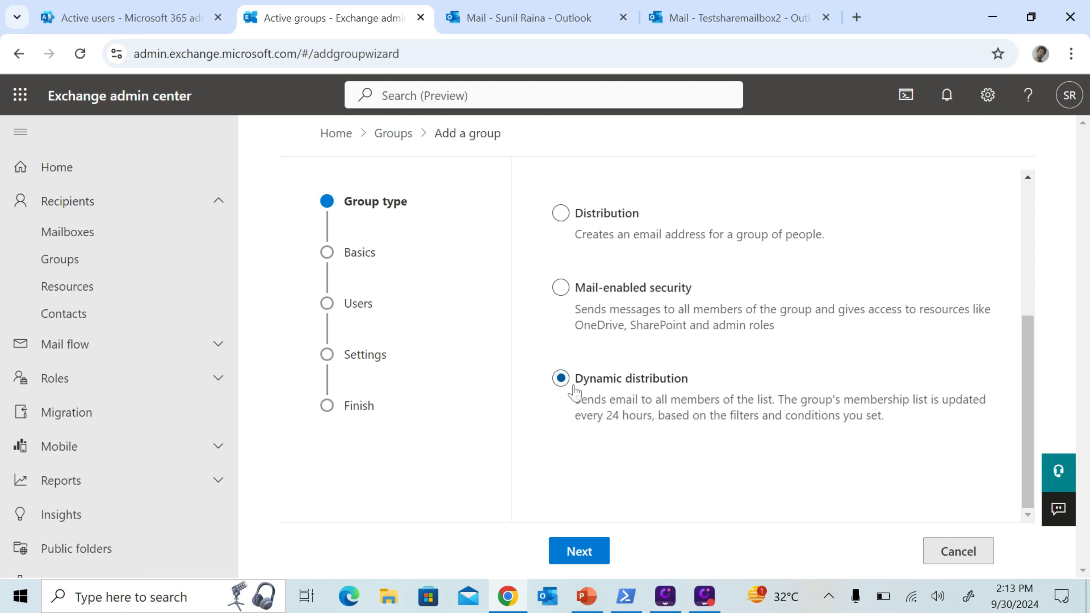
click(594, 553)
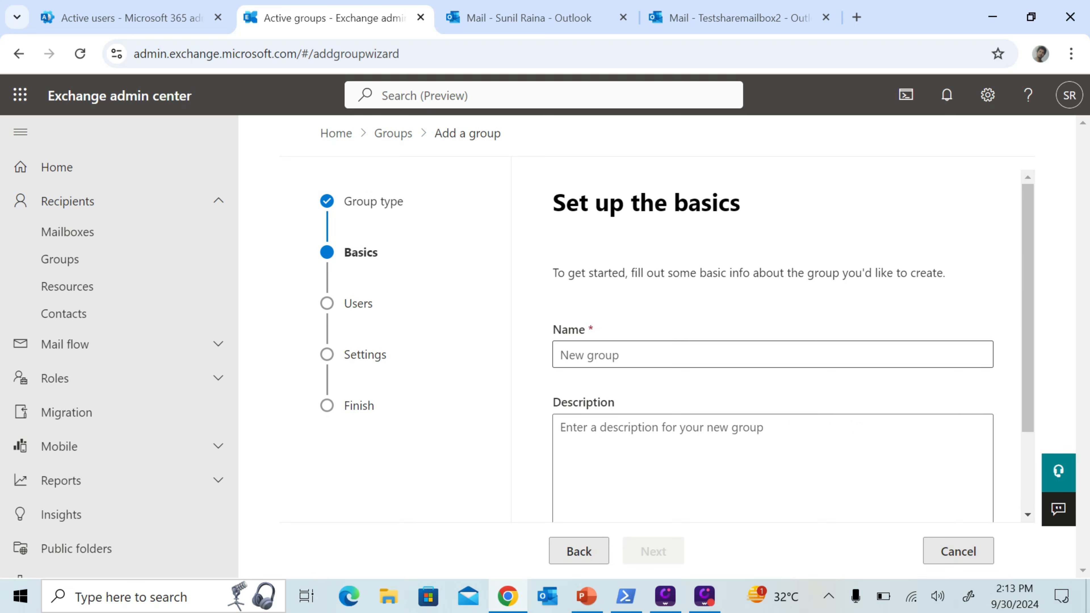
Step: Name the group Dynamicgroup and continue to the owner and members step
click(614, 354)
text(Dynamic)
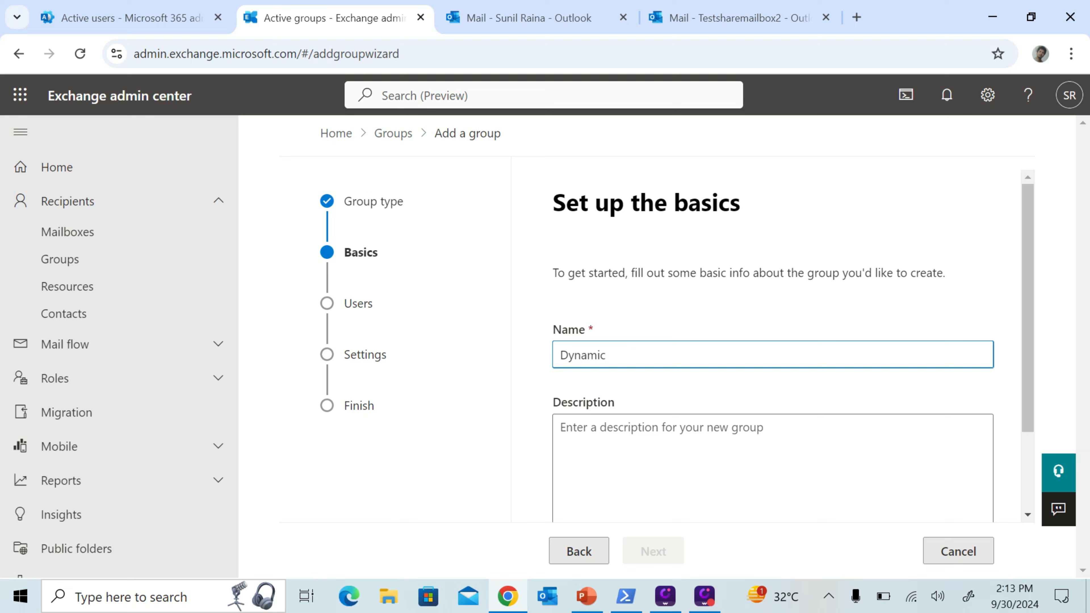
text(group)
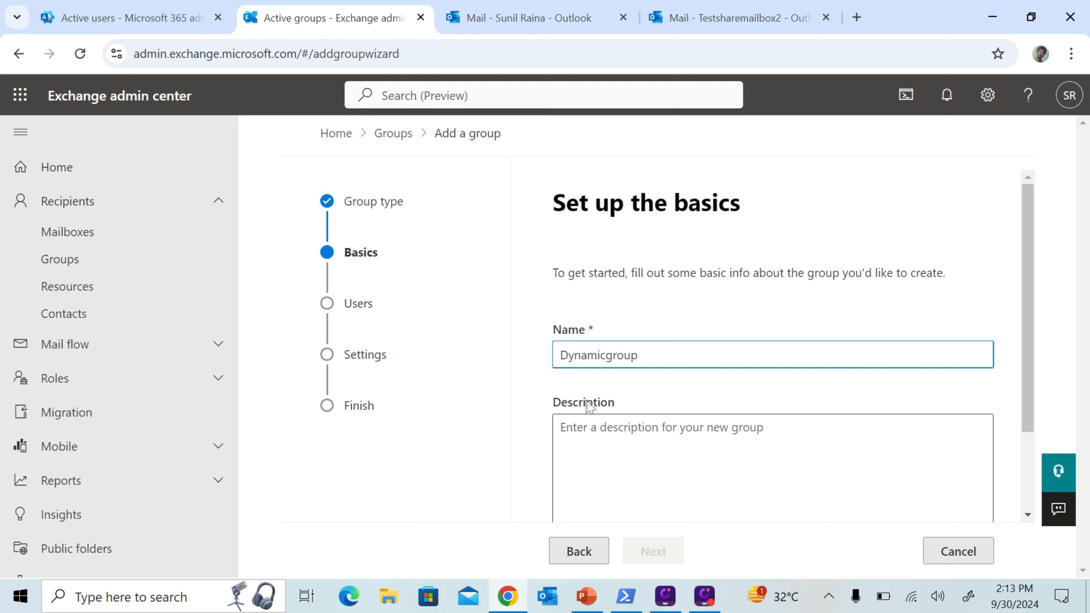
click(592, 423)
click(663, 558)
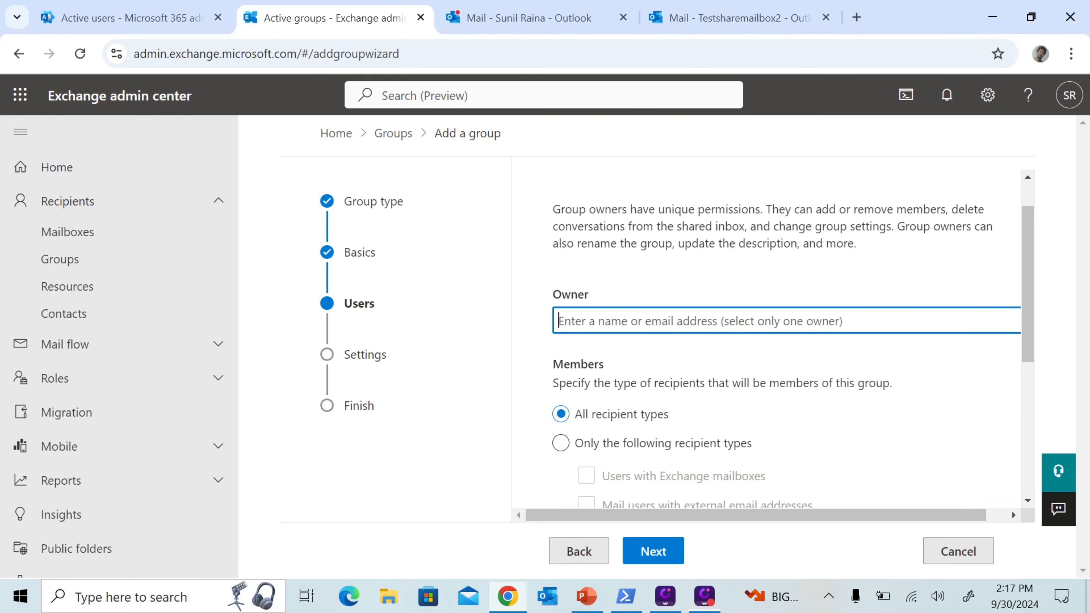
Step: Make the suggested user the owner and set the rule to Department = Information technology
text(sunilraina)
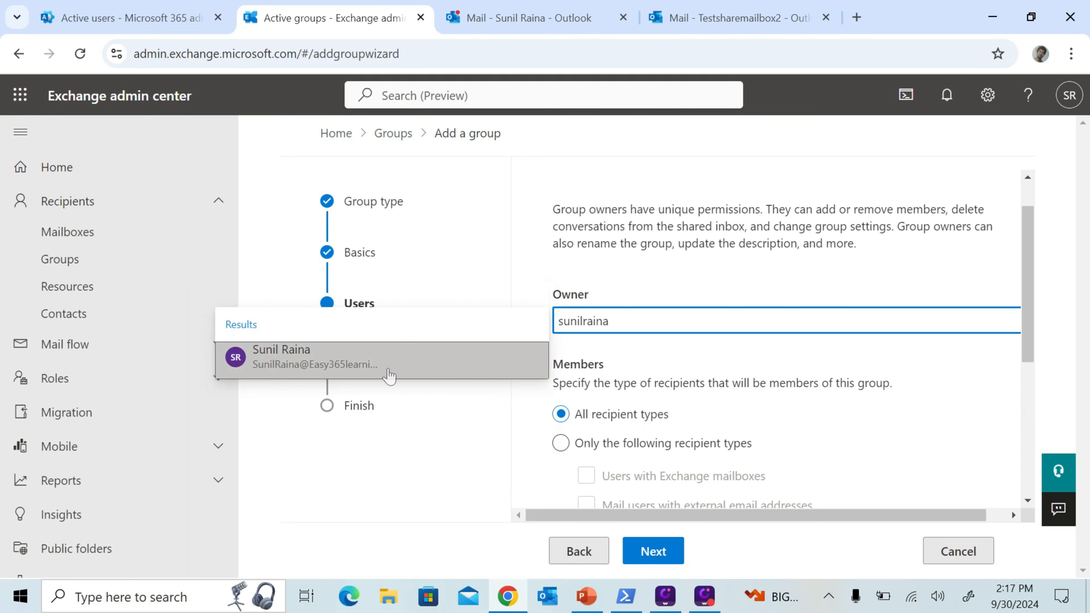
click(390, 373)
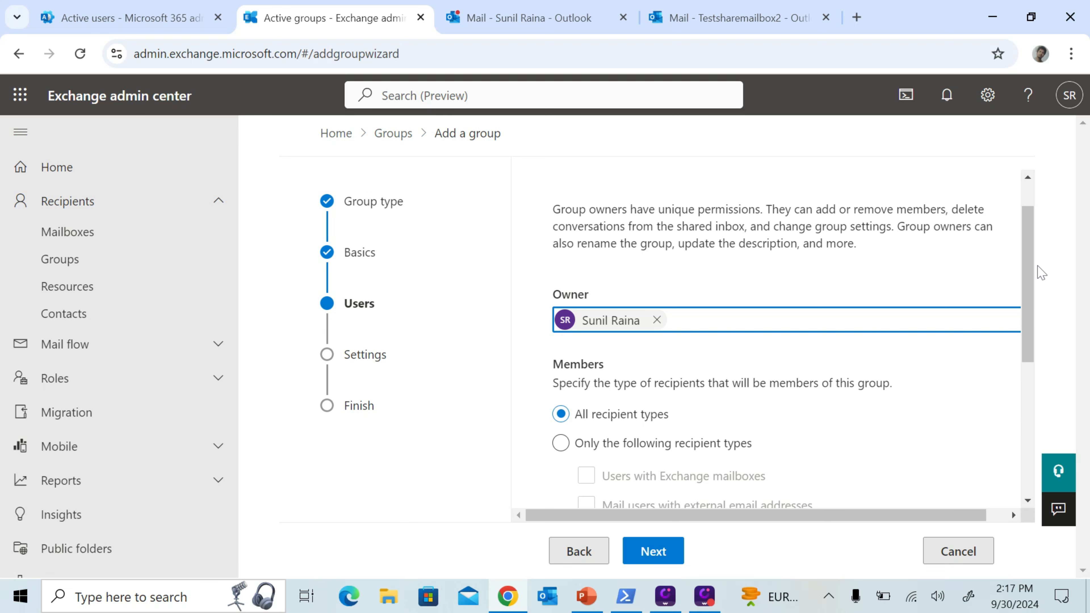
drag(1034, 274, 1030, 336)
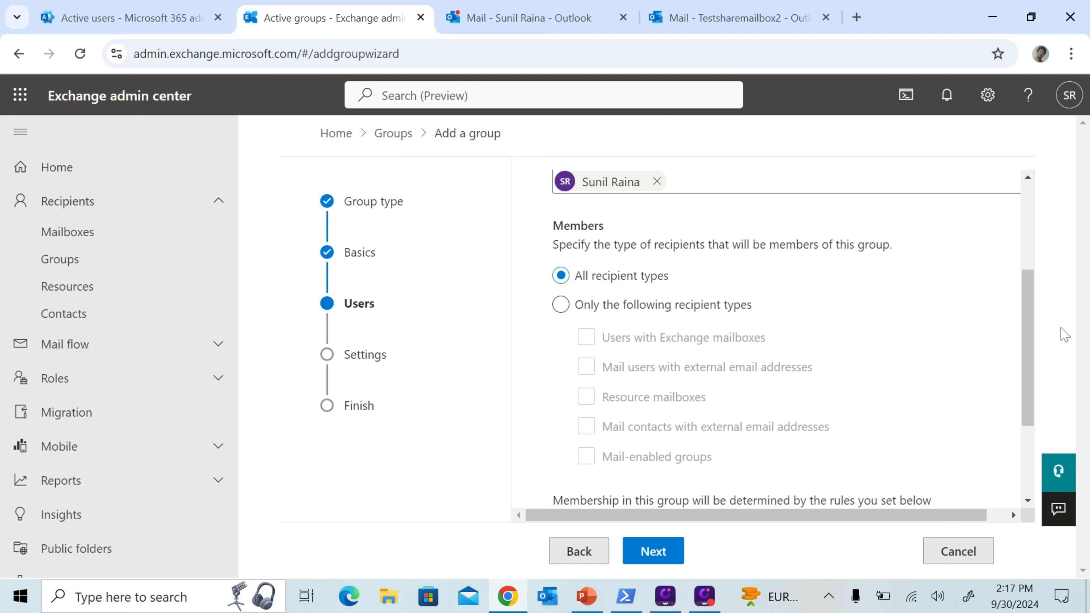
drag(1028, 338, 1030, 425)
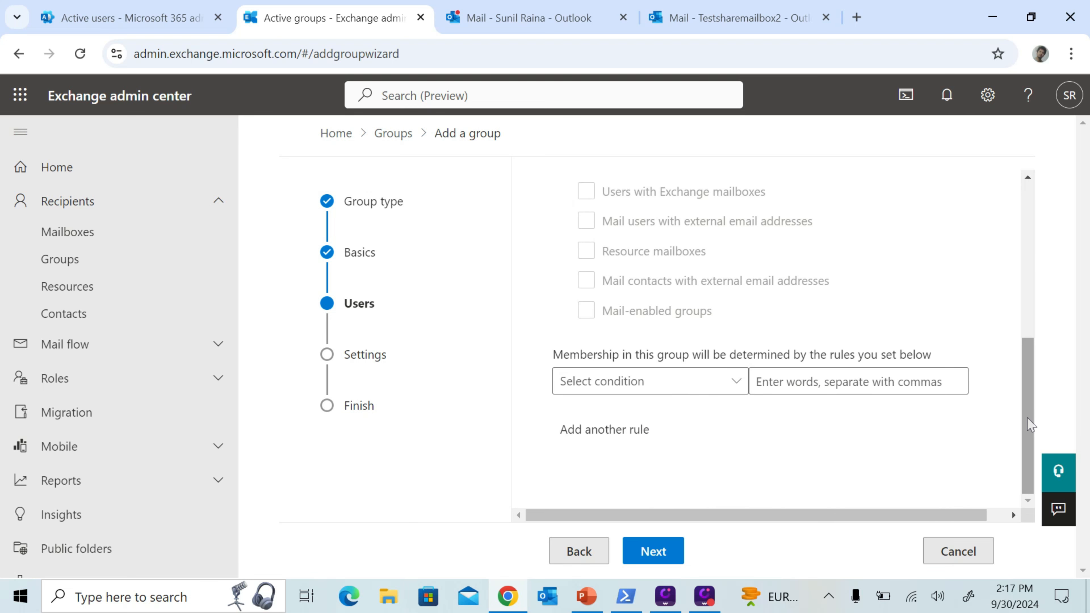
click(704, 396)
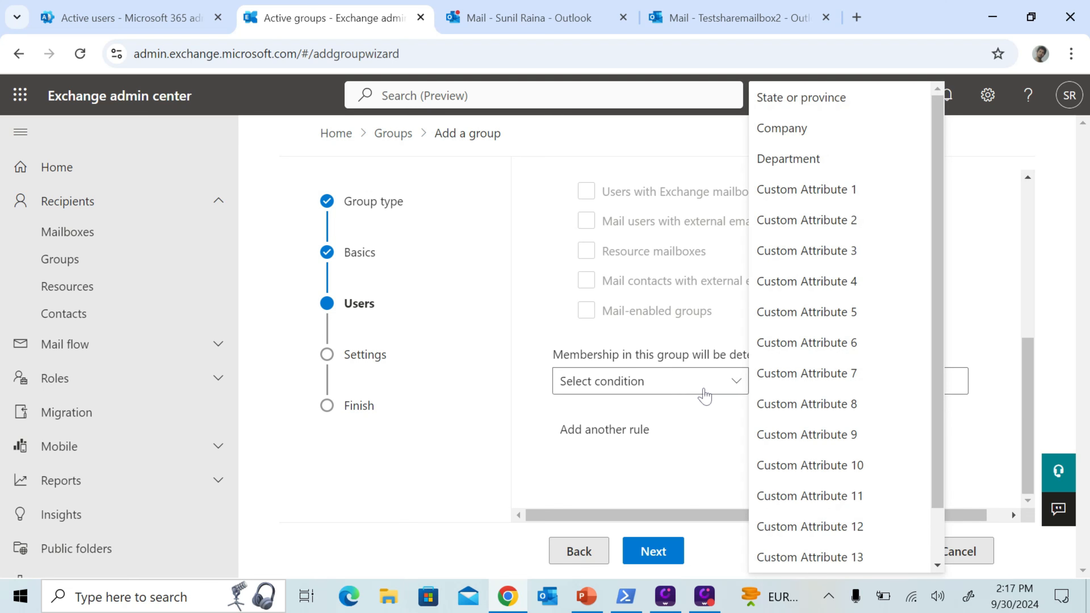
click(834, 161)
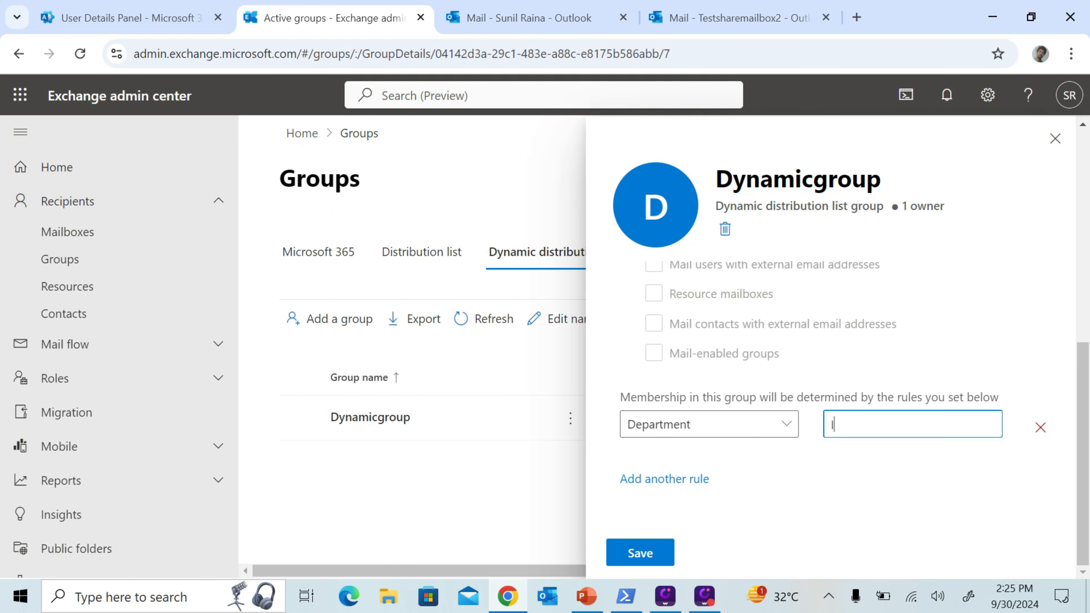
text(Information technology)
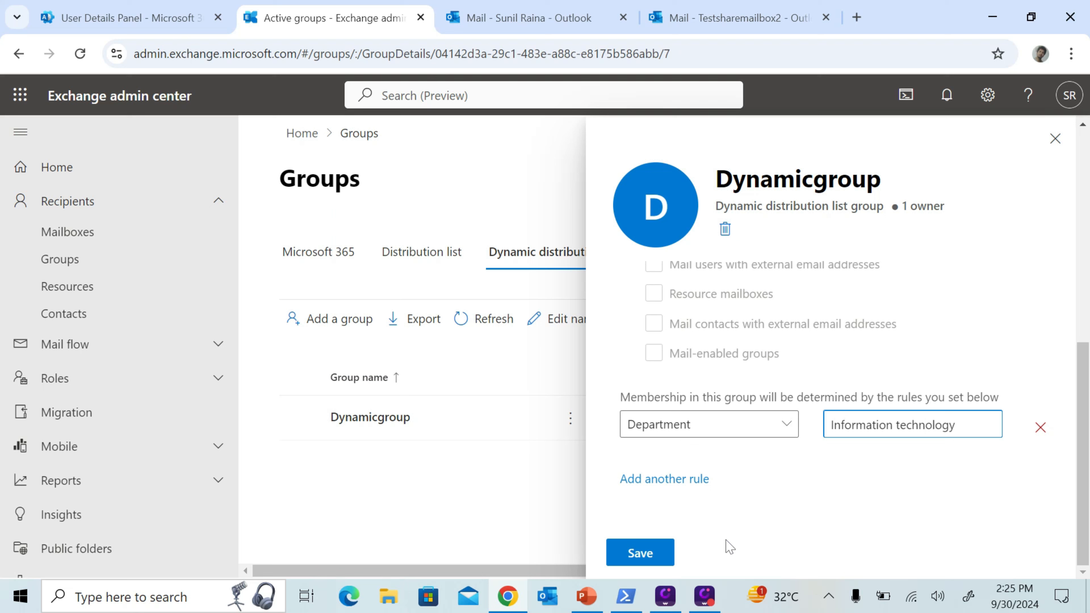
Step: Save Dynamicgroup's Department rule and switch to the Microsoft 365 admin center tab
click(640, 553)
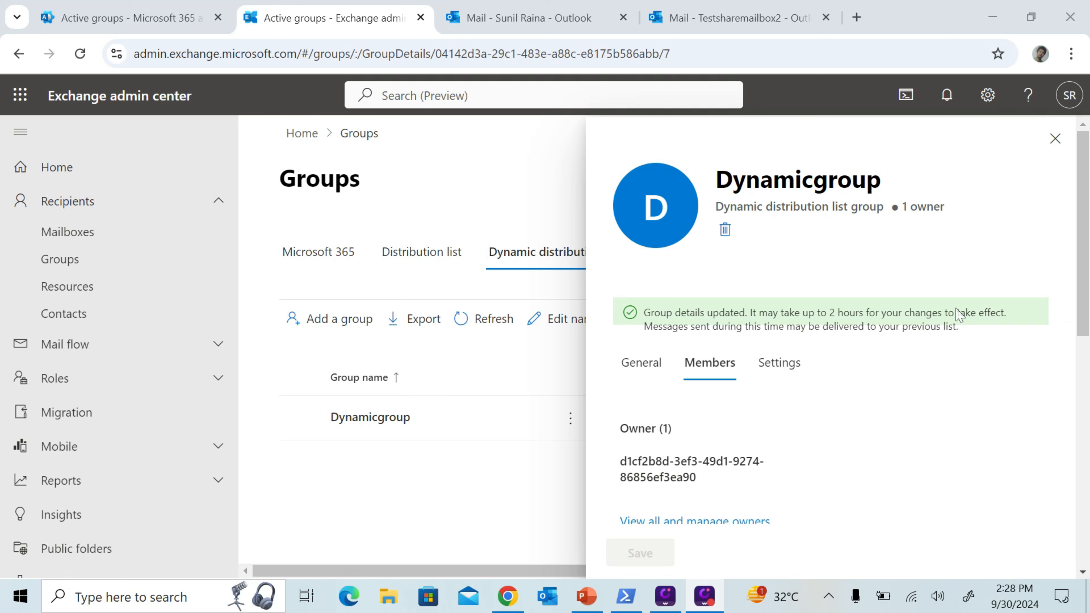
click(152, 8)
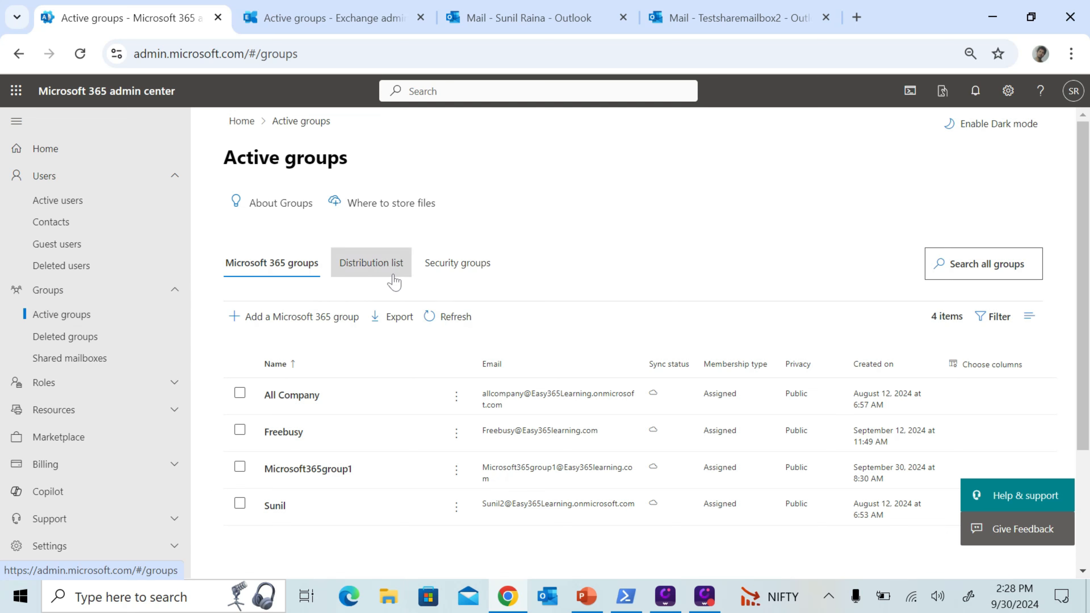
Step: Check the Distribution list and Security groups tabs, then return to Exchange admin center
click(383, 274)
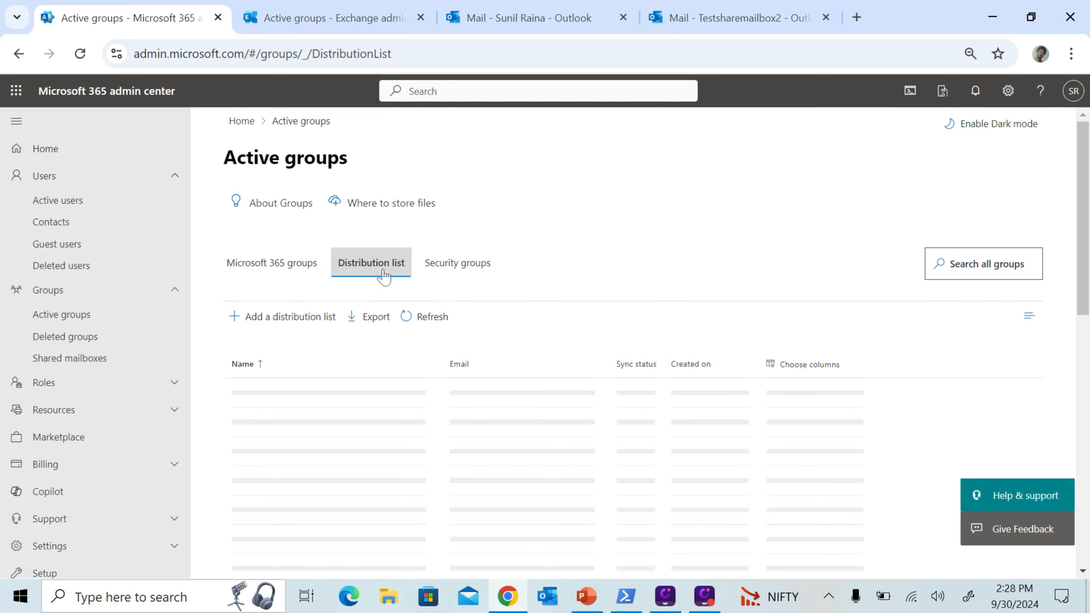
click(469, 274)
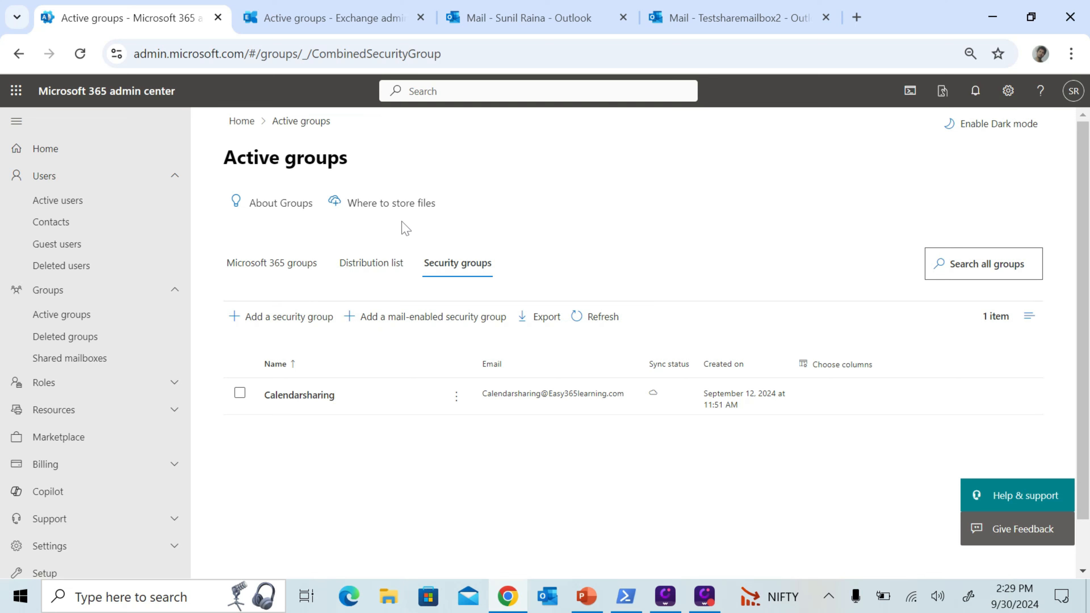
click(1013, 15)
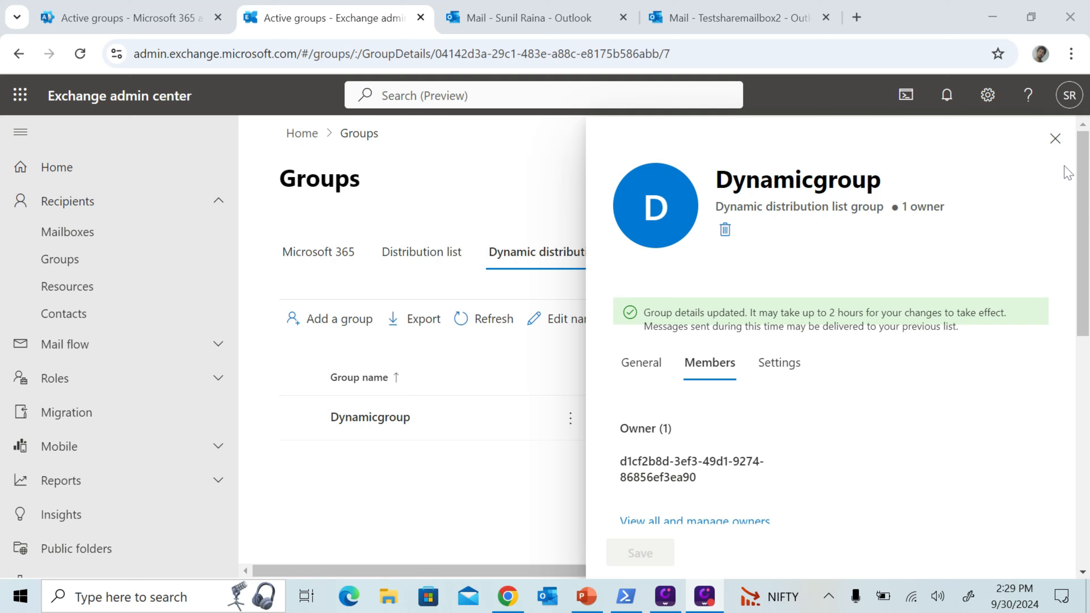
Step: Close Dynamicgroup's details flyout and go to the Recipients > Contacts page
click(1055, 139)
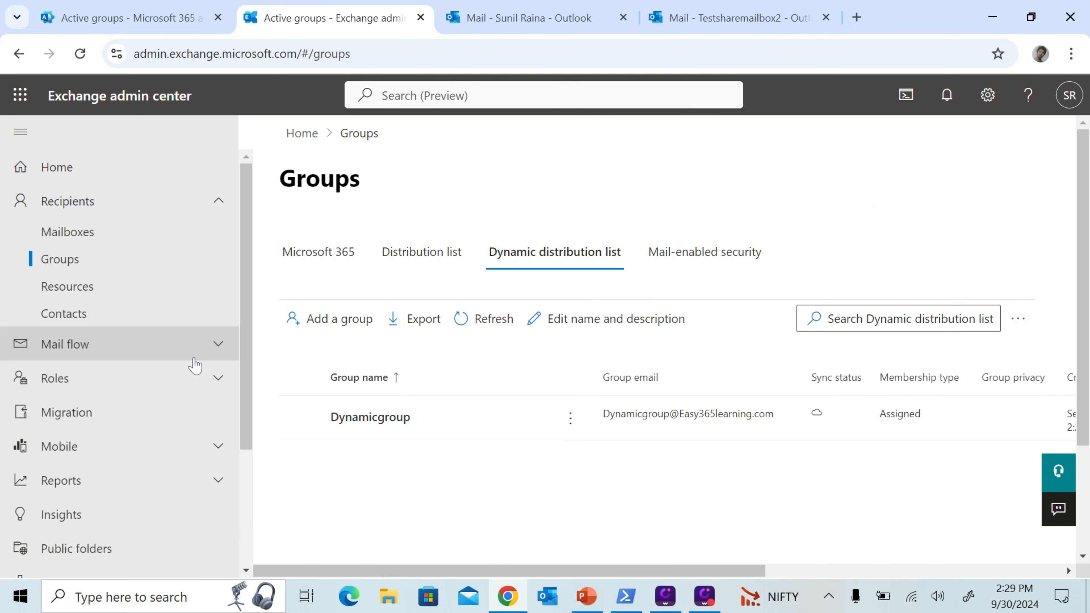
click(65, 314)
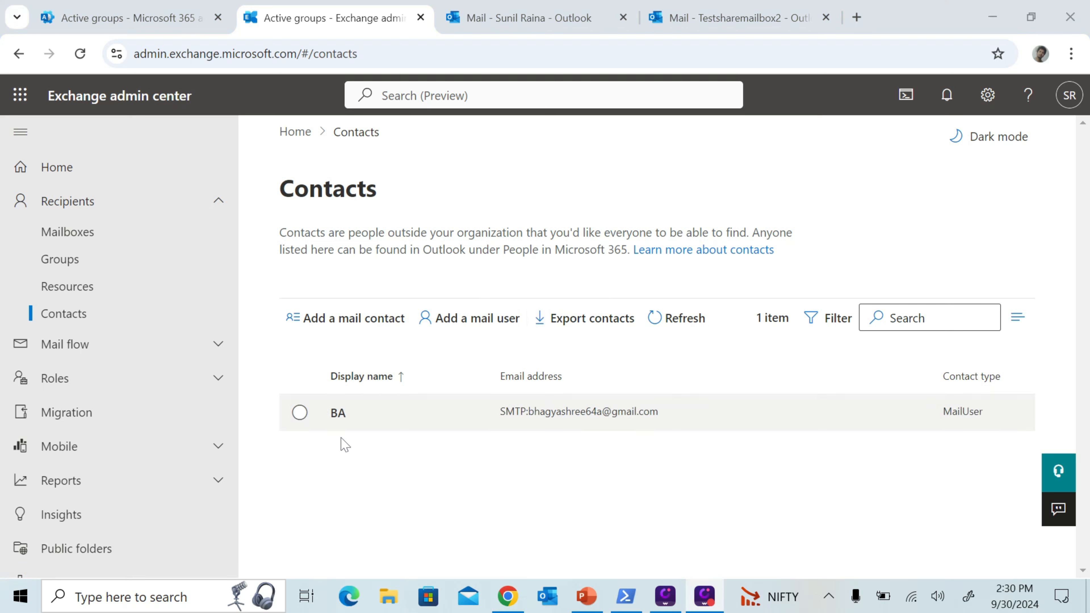
Step: Start a new mail contact and enter its first name, last name, display name and alias
click(344, 318)
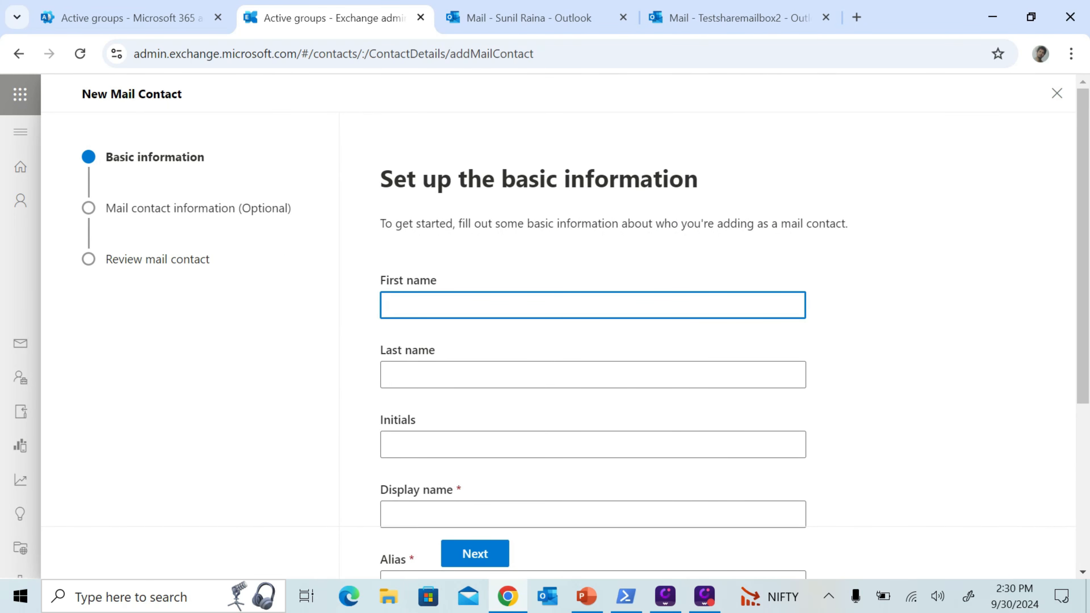
click(494, 370)
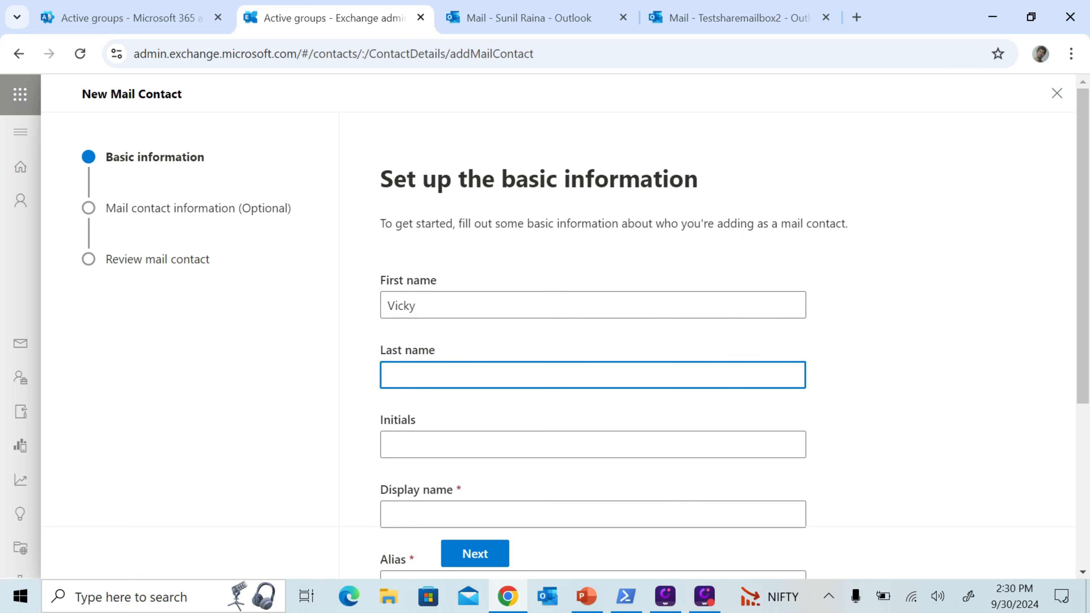
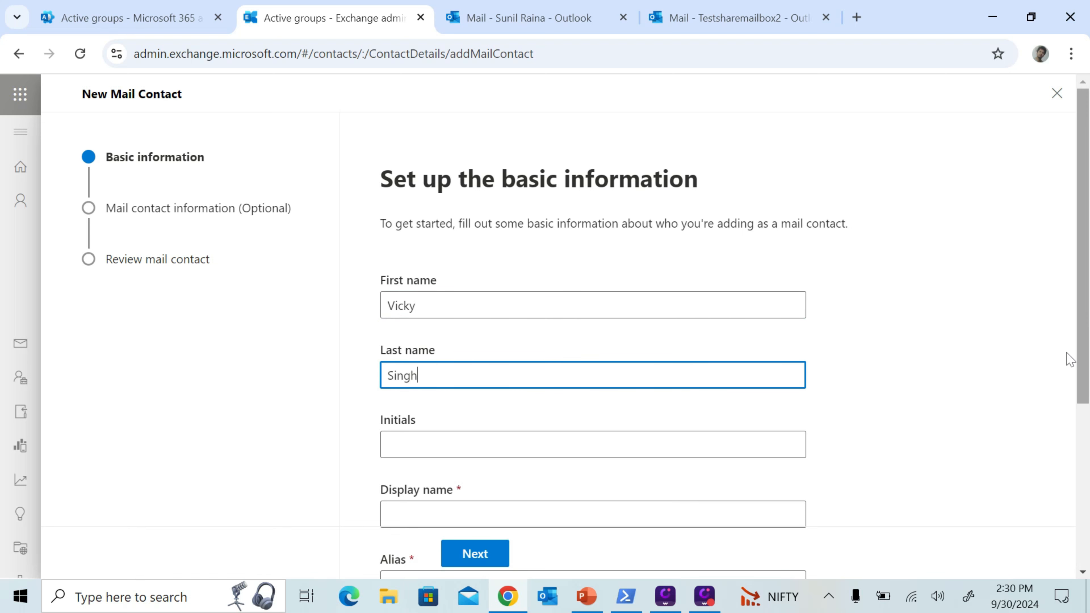
scroll(869, 404, down, 5)
click(580, 255)
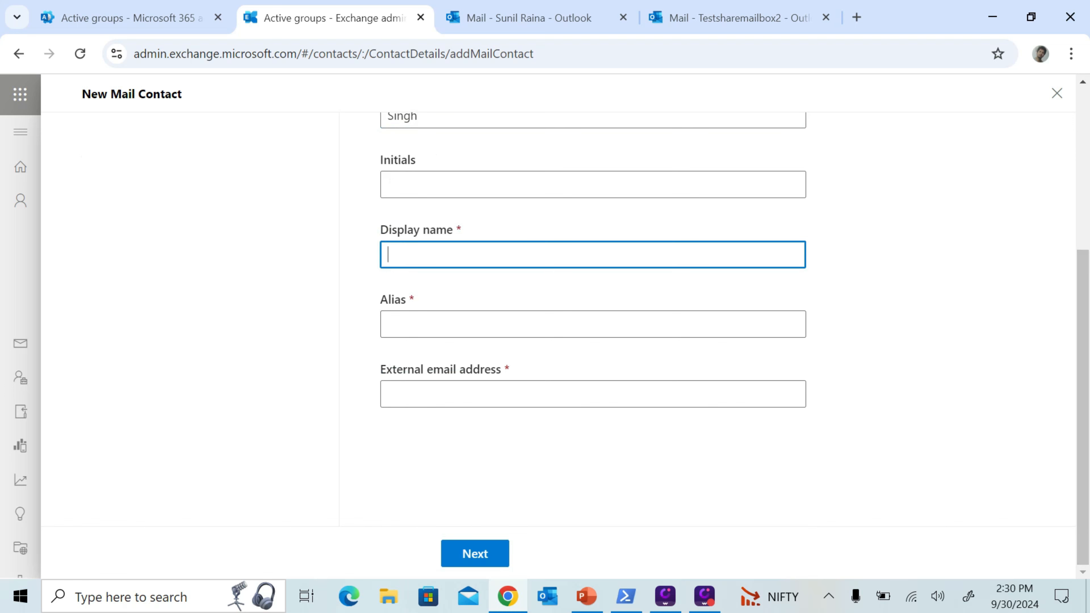
text(Vicky)
key(Tab)
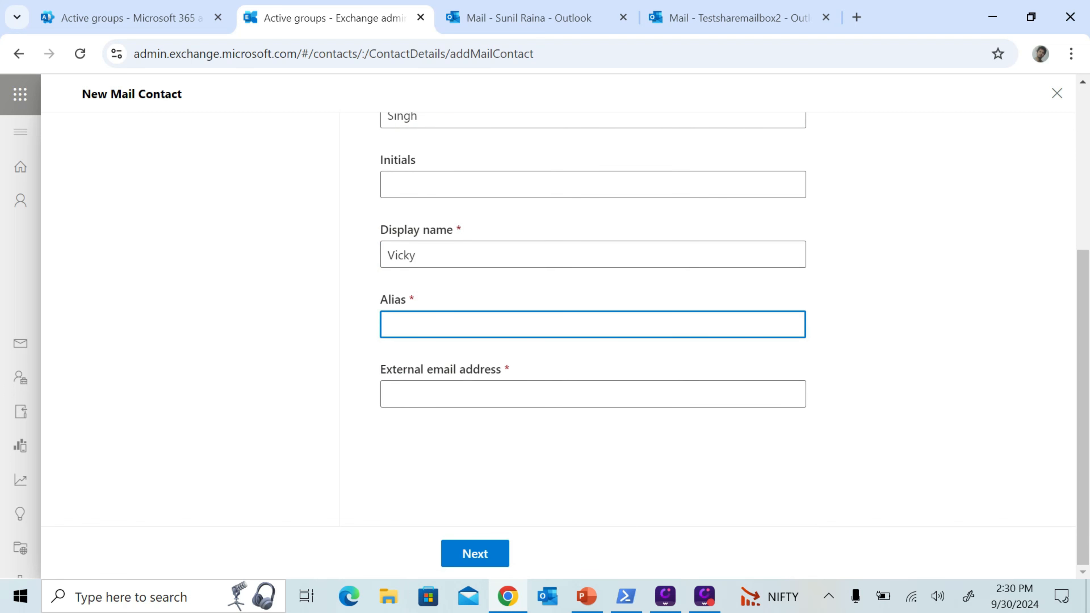
text(V)
text(iv)
text(cky)
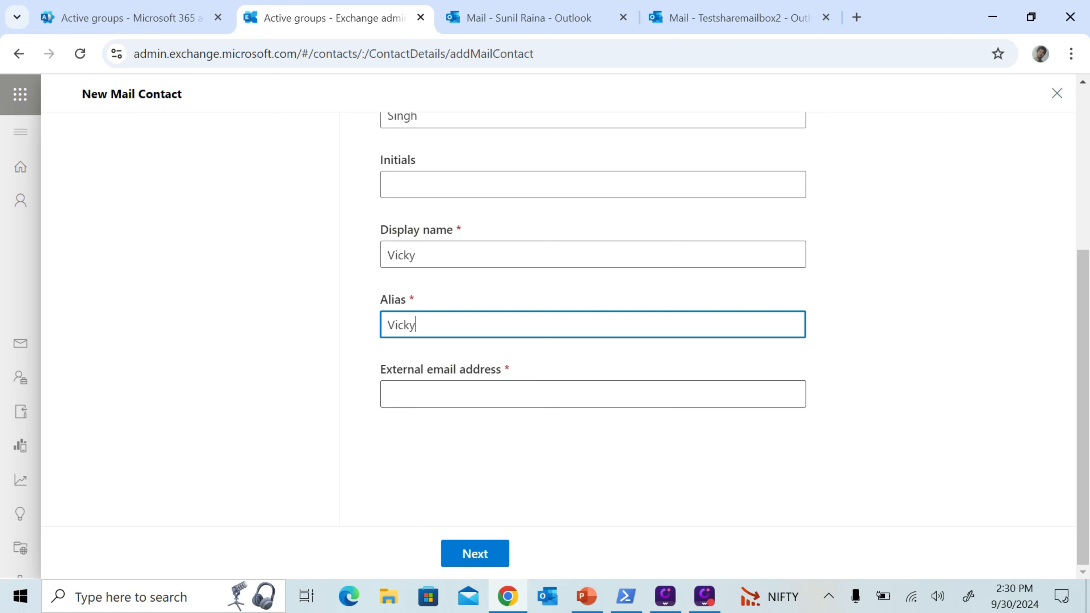
Step: Enter the contact's external Gmail address, skip optional details, and create the contact
click(592, 394)
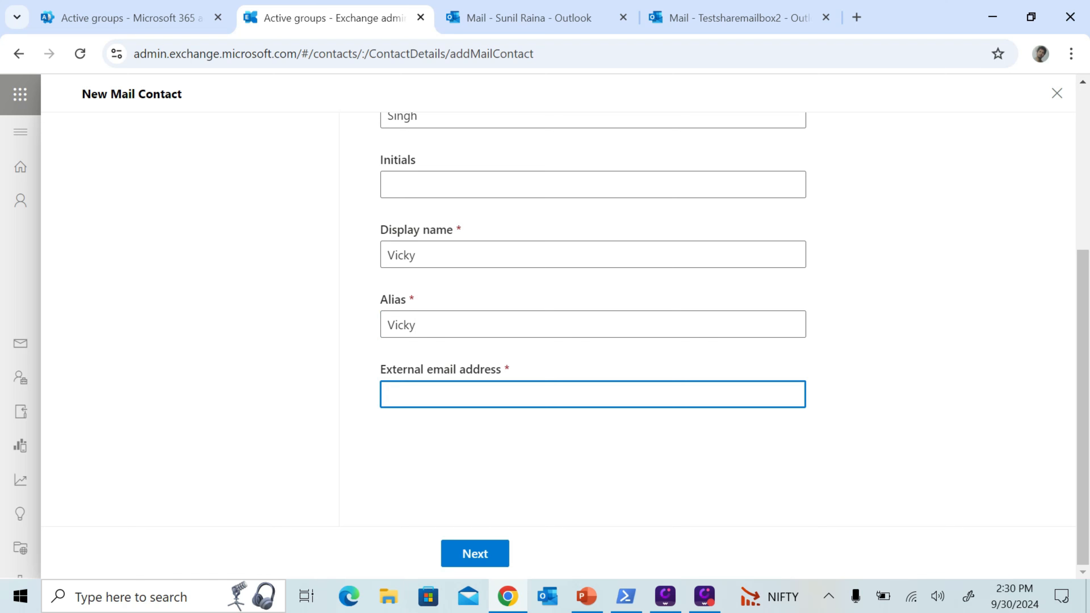
click(475, 553)
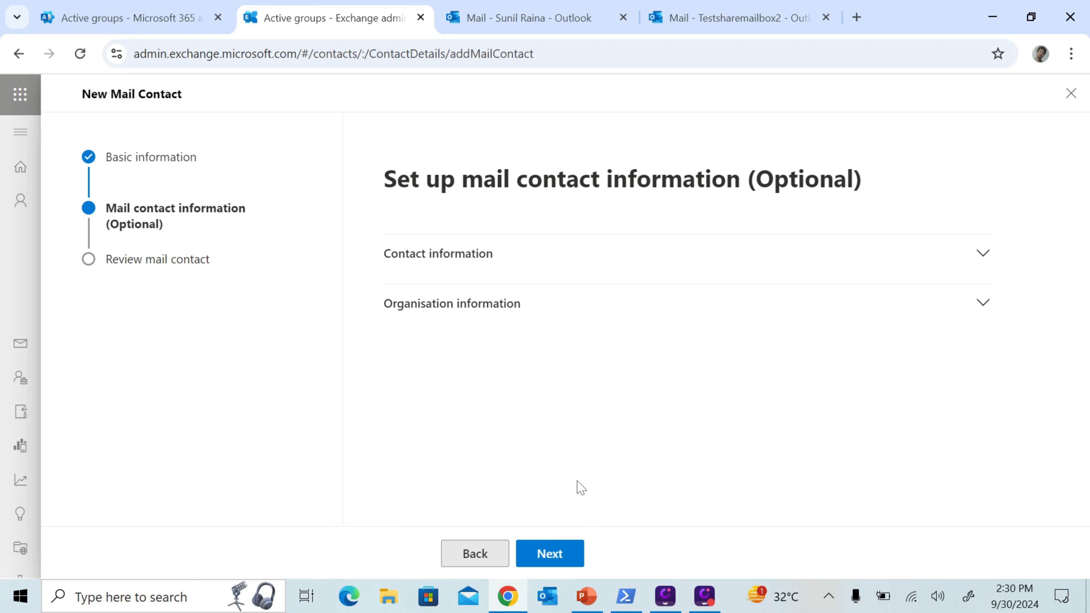
click(560, 554)
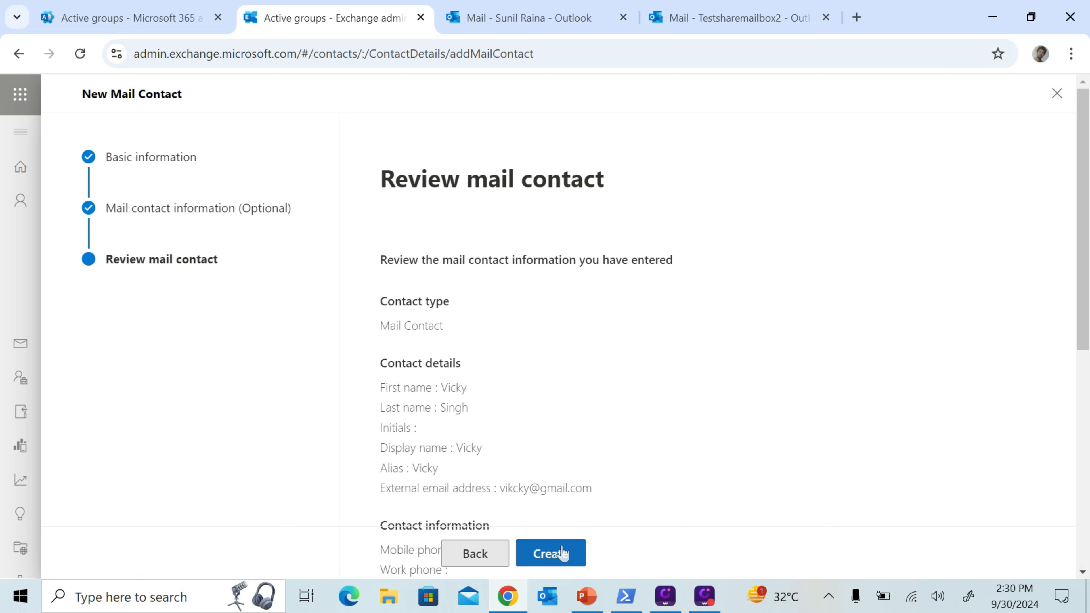
click(562, 552)
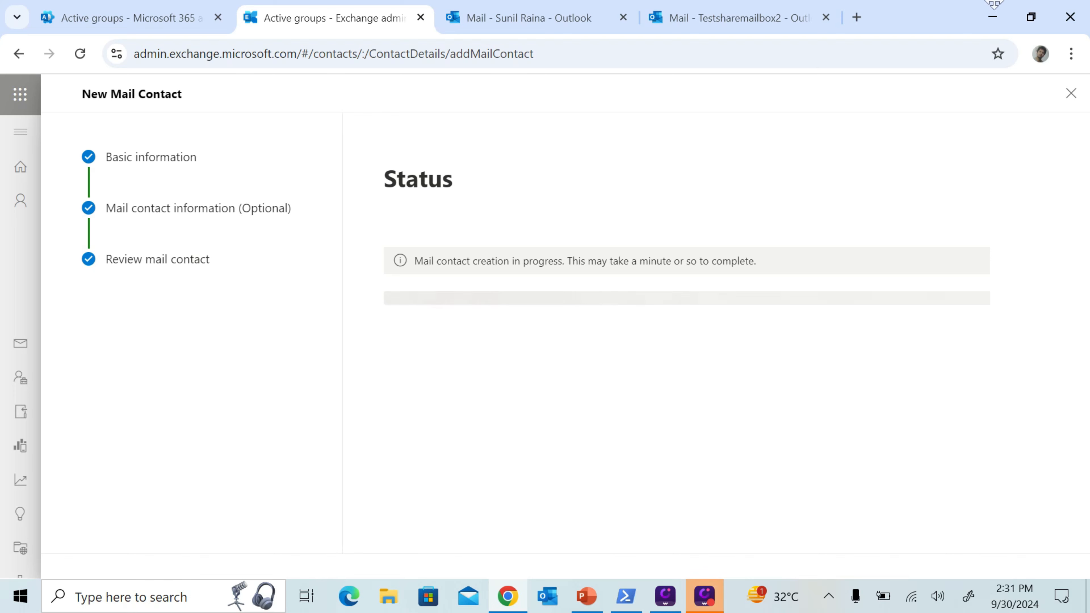
Step: Close the wizard and refresh the Contacts list until the new MailContact appears
click(494, 556)
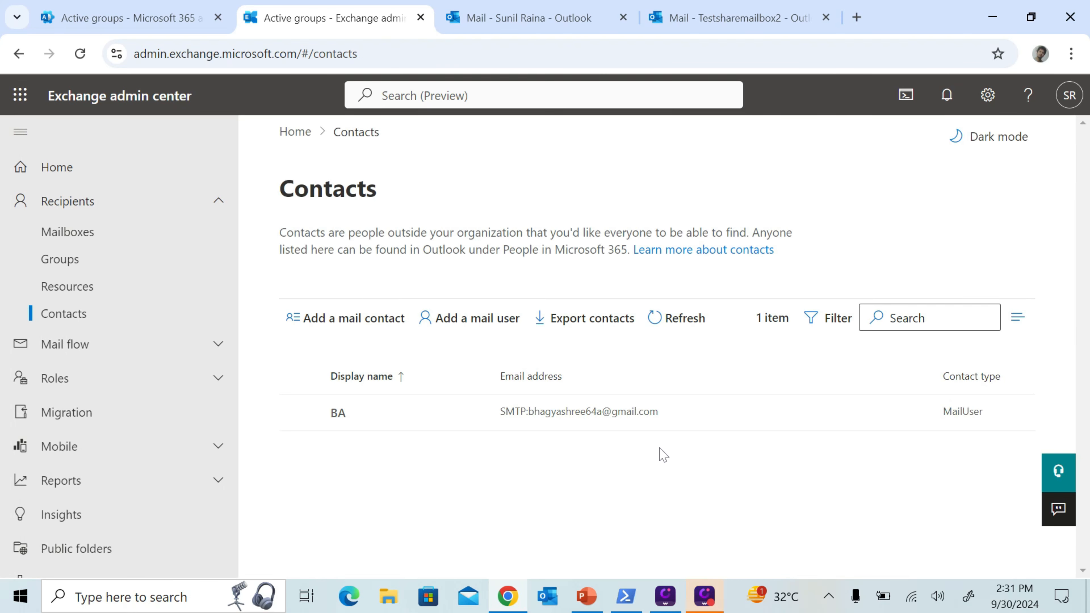
click(683, 318)
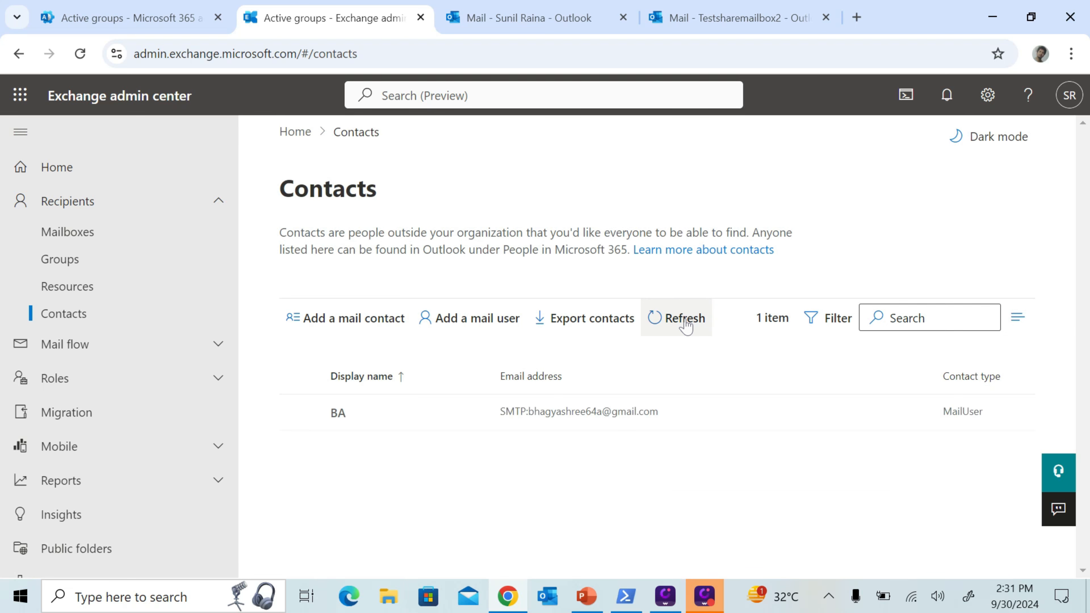
click(685, 324)
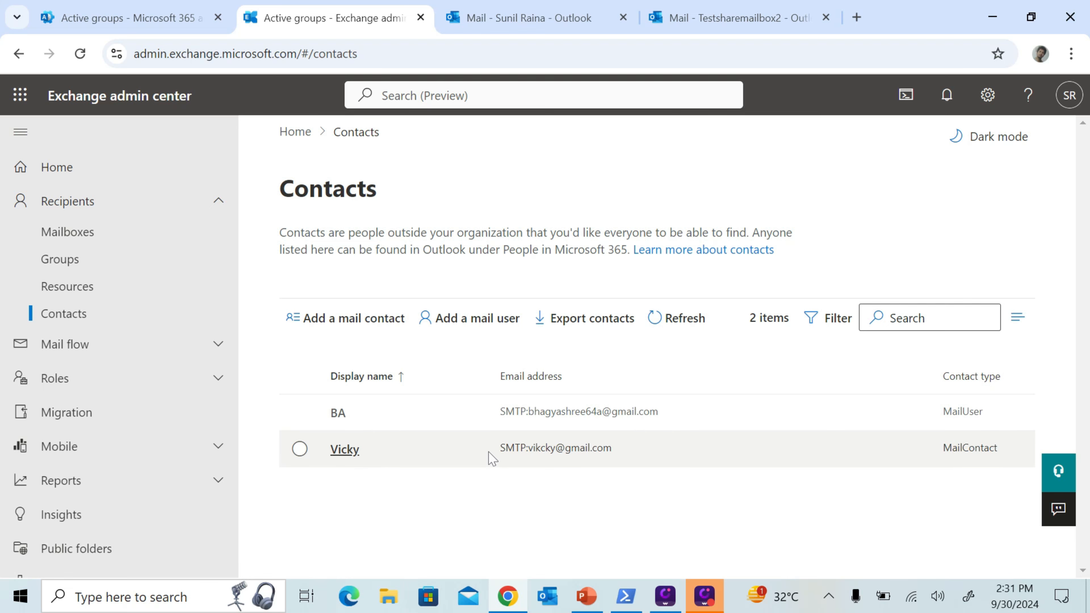
Step: Start a new mail user and enter its name, display name, external Gmail address and alias
click(481, 319)
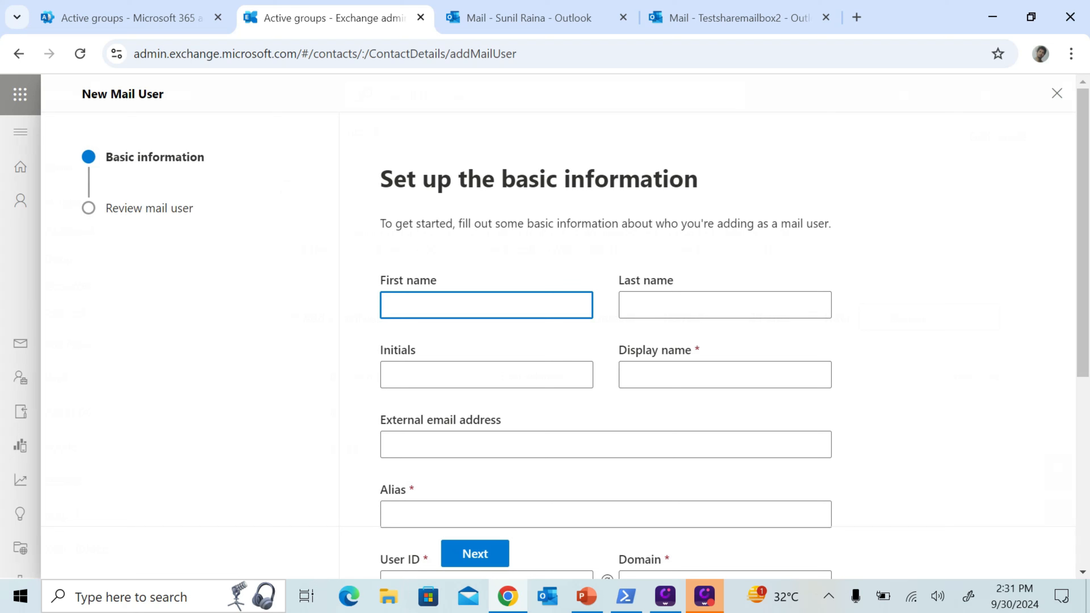
text(Rohit)
click(686, 375)
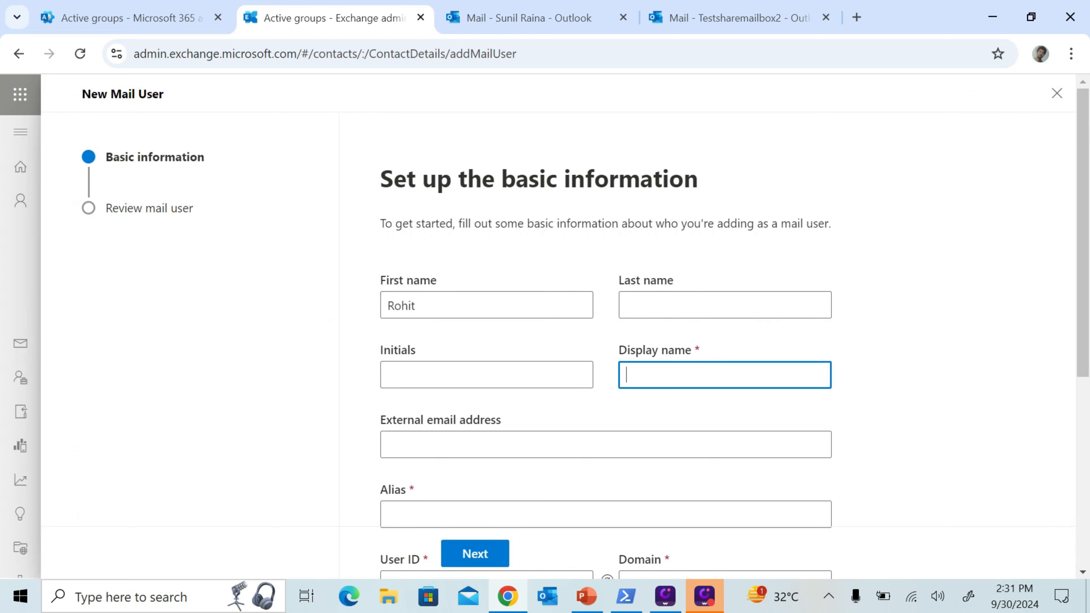
text(Rohit)
scroll(617, 286, down, 3)
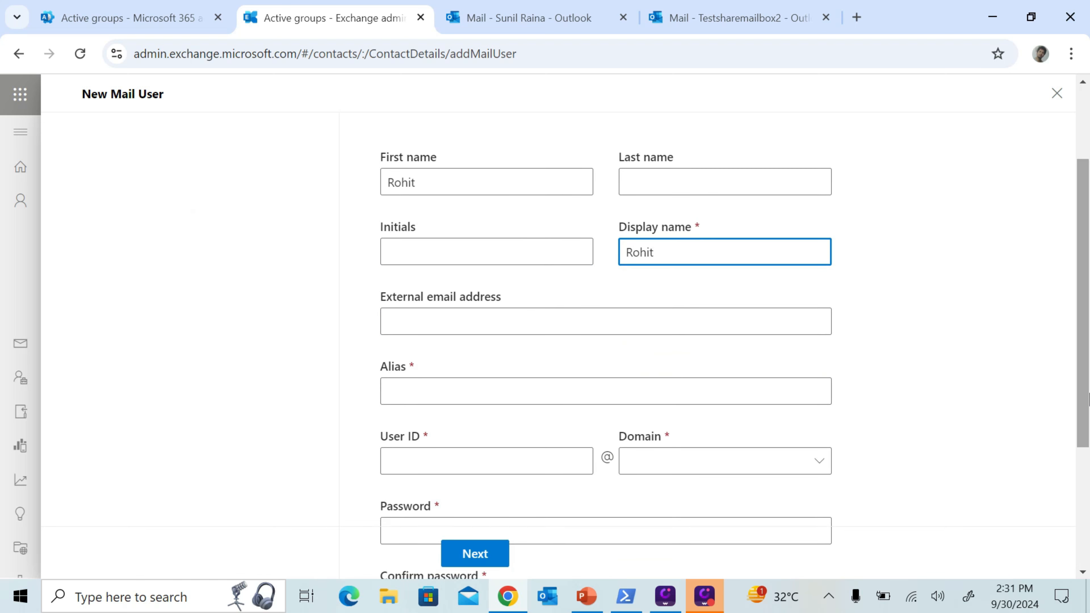
click(616, 321)
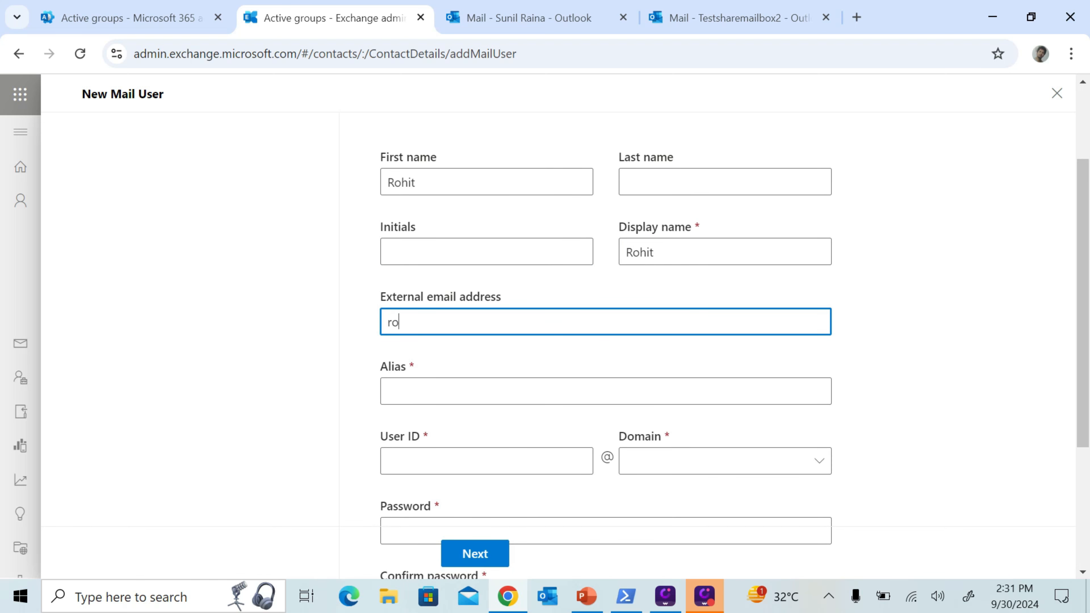
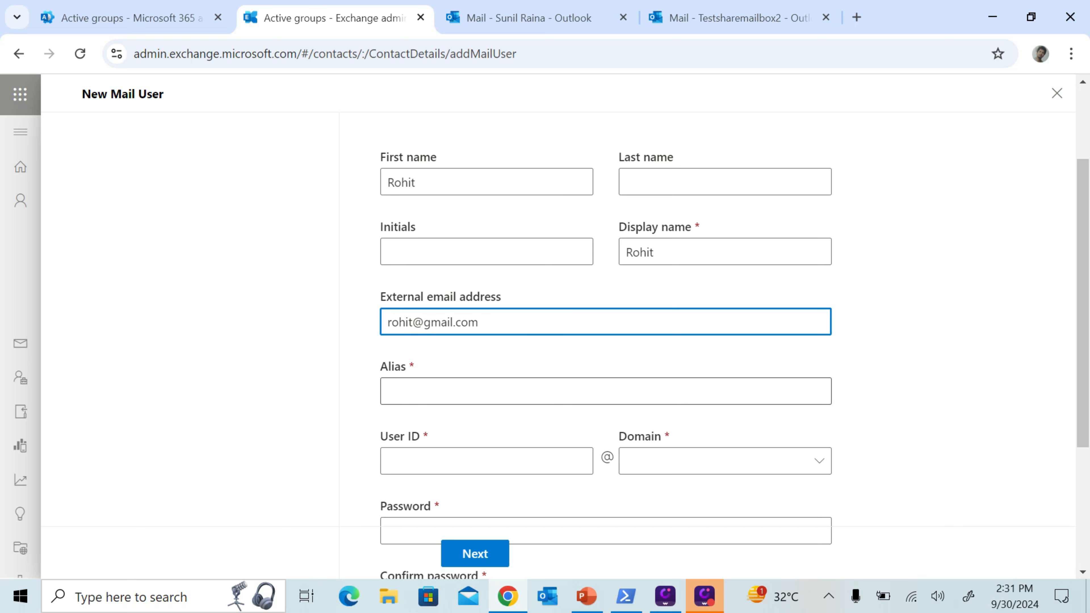
click(606, 391)
text(Rohit)
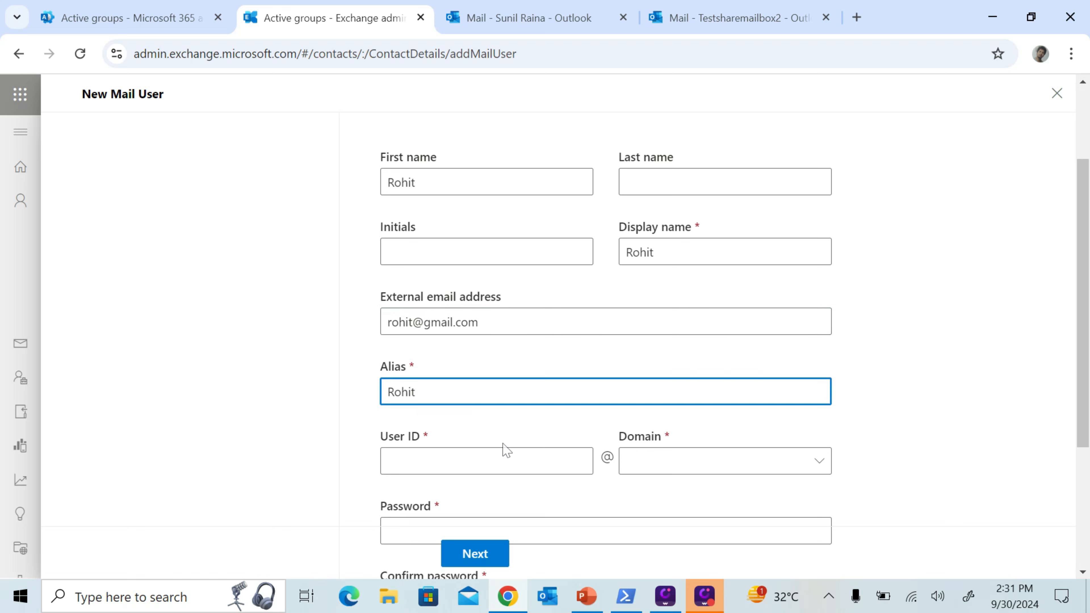
Step: Set the user ID with the Easy365learning.com domain
key(Tab)
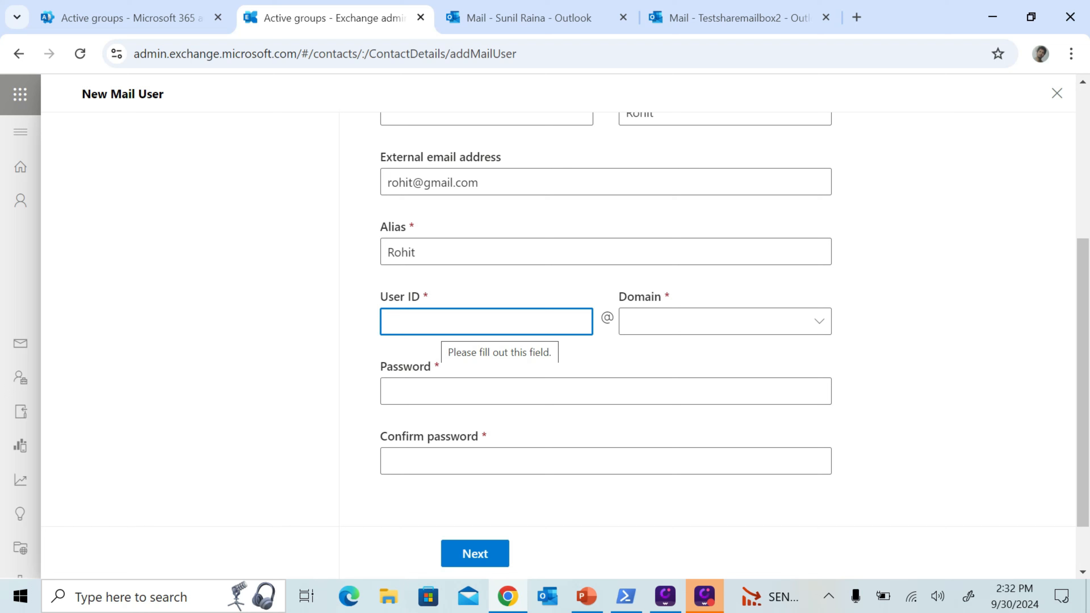
text(Rohit)
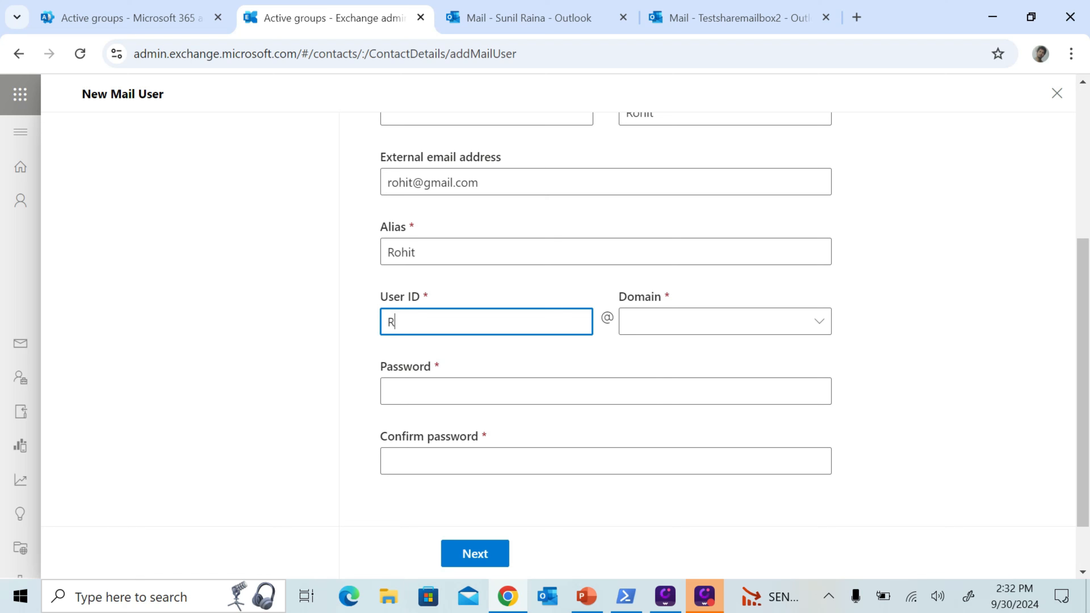
click(657, 319)
click(687, 386)
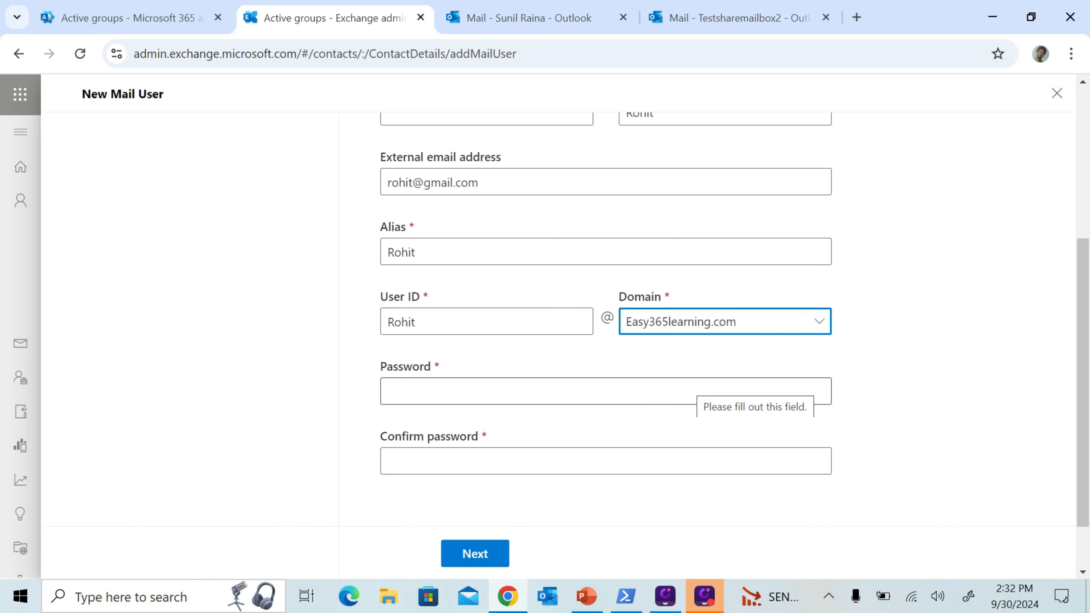
Step: Enter and confirm the password, create the mail user, and dismiss Chrome's save-password prompt
click(687, 389)
text(•••••••••)
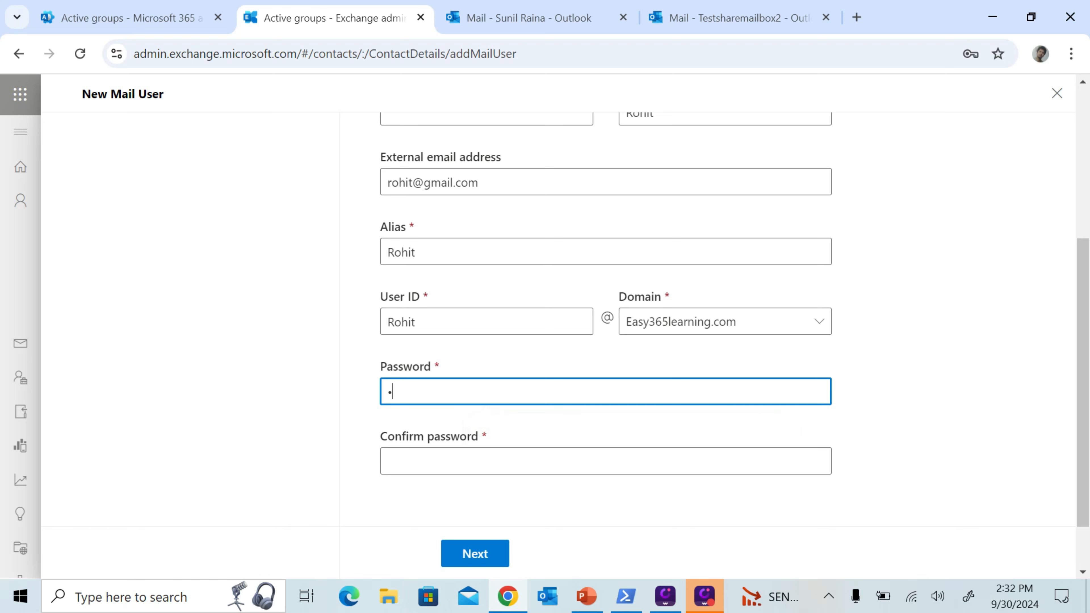
text(•)
key(Tab)
text(••••••)
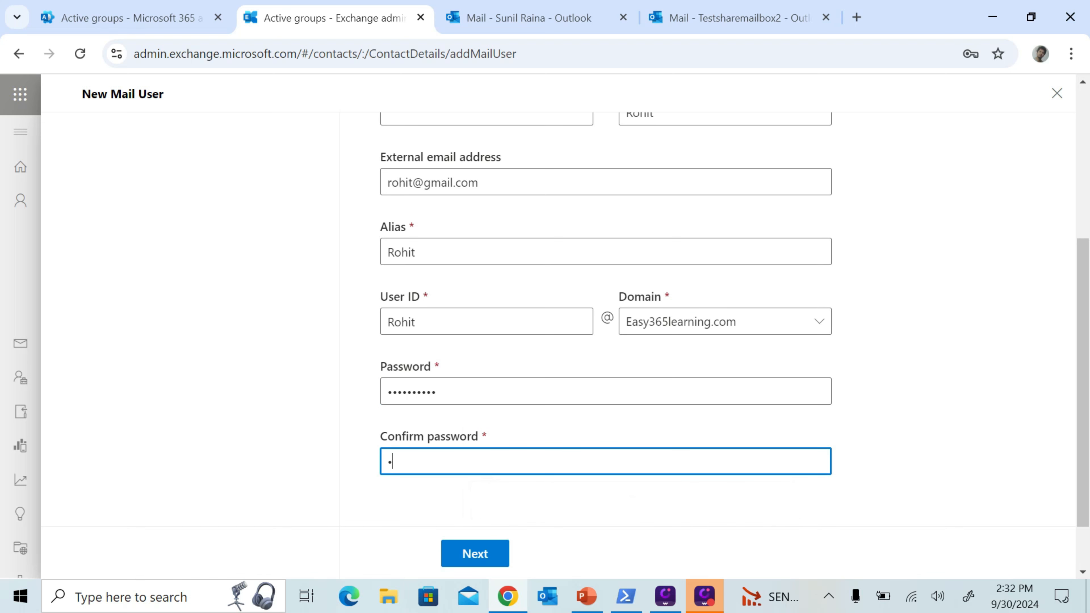
key(BackSpace)
key(BackSpace)
key(BackSpace)
key(BackSpace)
text(••••)
key(BackSpace)
key(BackSpace)
key(BackSpace)
key(BackSpace)
key(BackSpace)
key(BackSpace)
text(••••••••••)
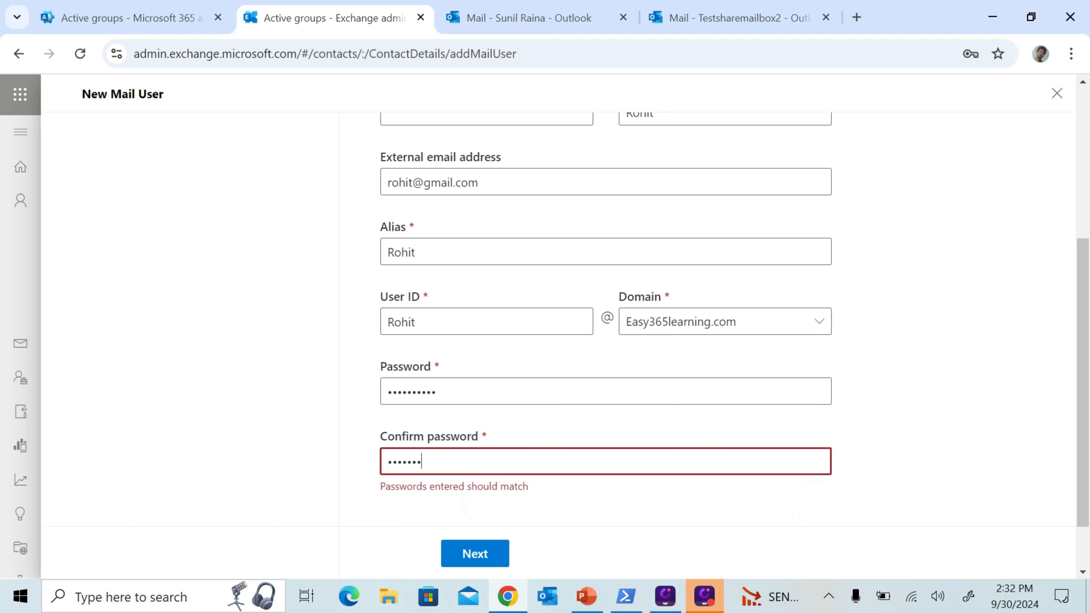
click(462, 552)
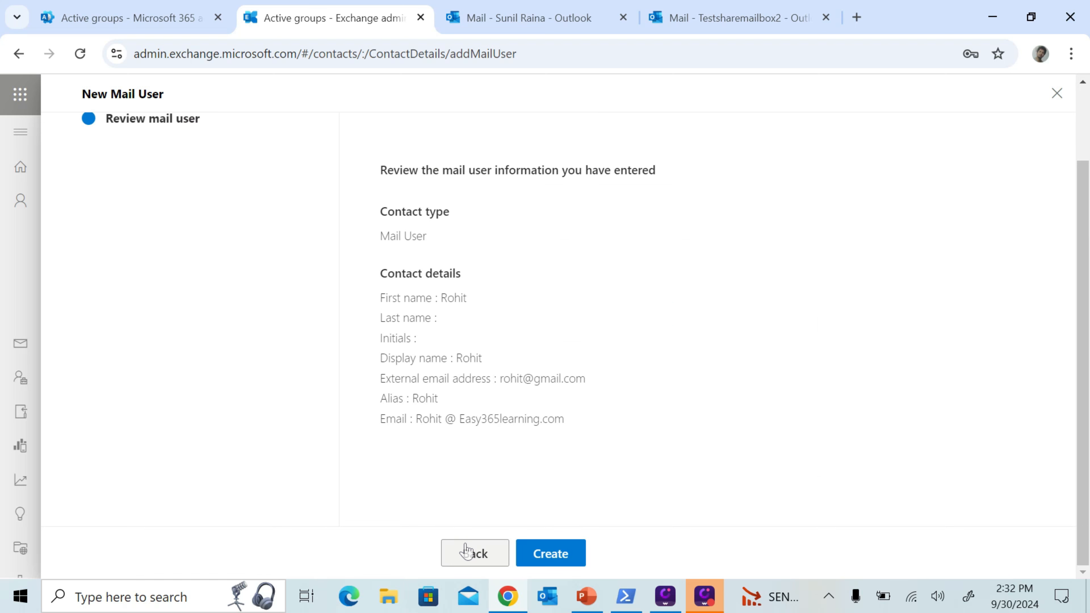
click(555, 558)
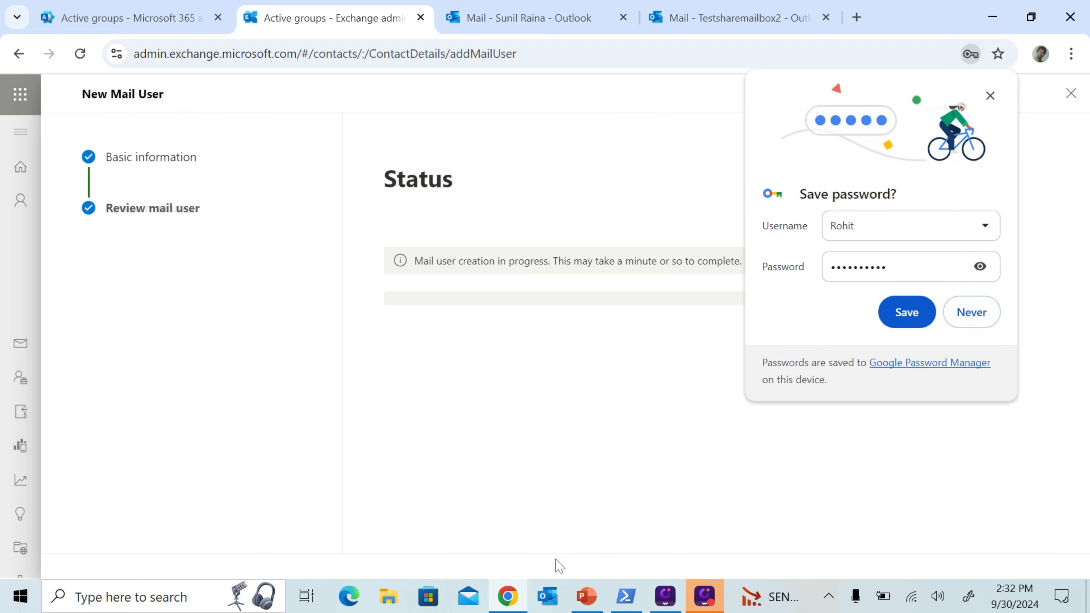
click(990, 97)
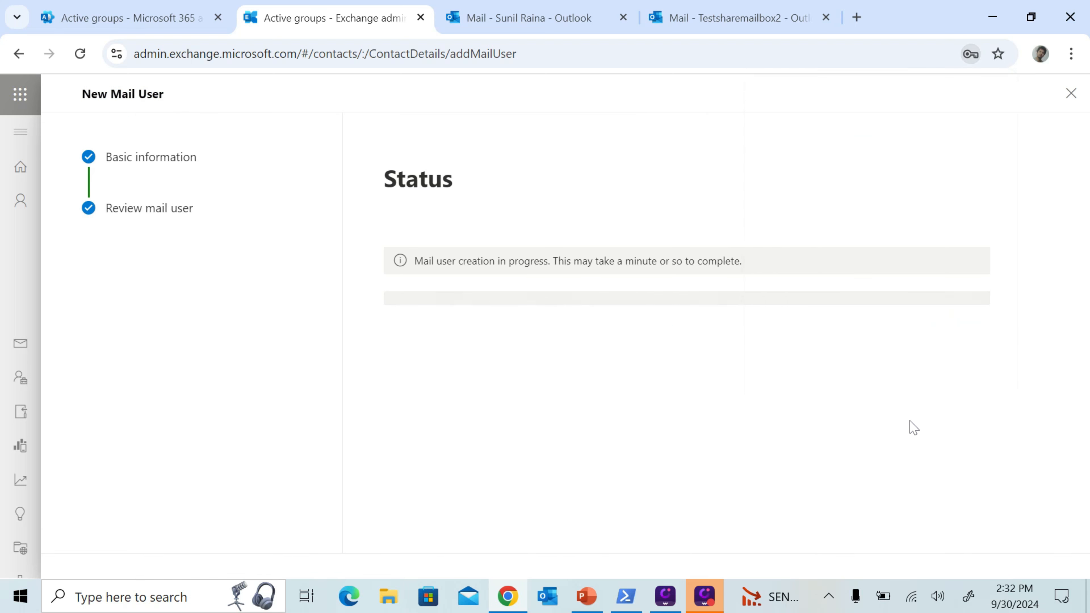